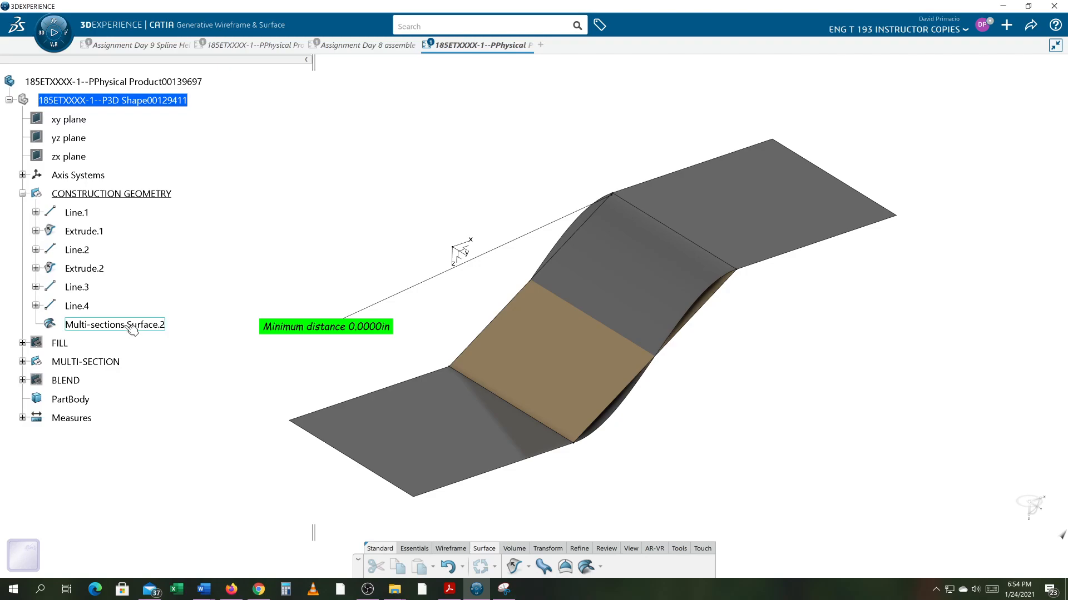
# Step: Delete Multi-sections Surface.2 from the construction geometry and remove the Measures node from the tree
pyautogui.press('Delete')
pyautogui.press('Return')
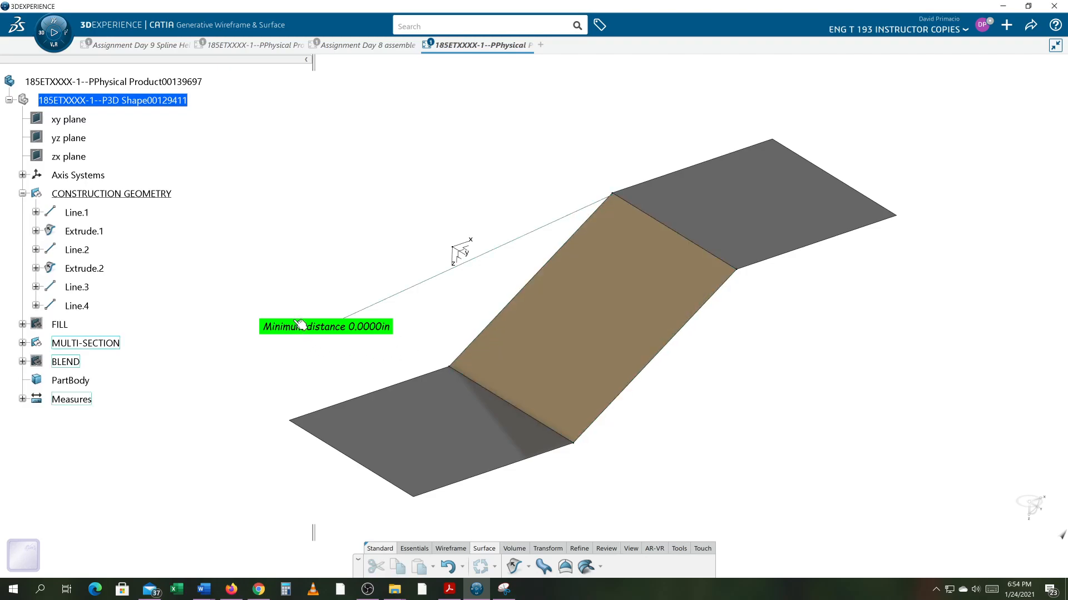
pyautogui.rightClick(69, 402)
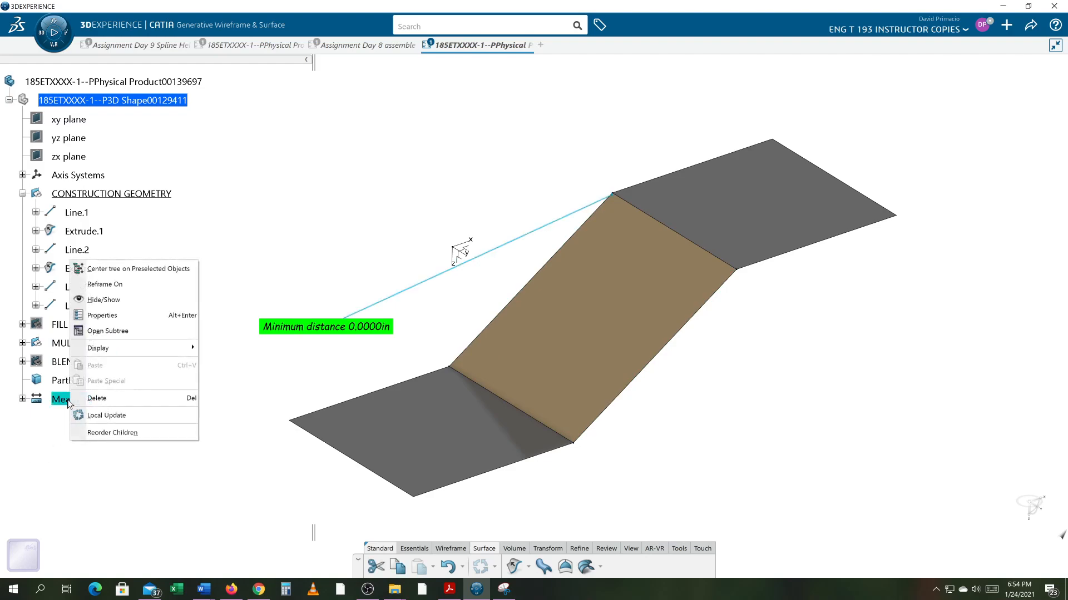
pyautogui.click(99, 399)
pyautogui.moveTo(427, 325); pyautogui.dragTo(393, 295, button='middle')
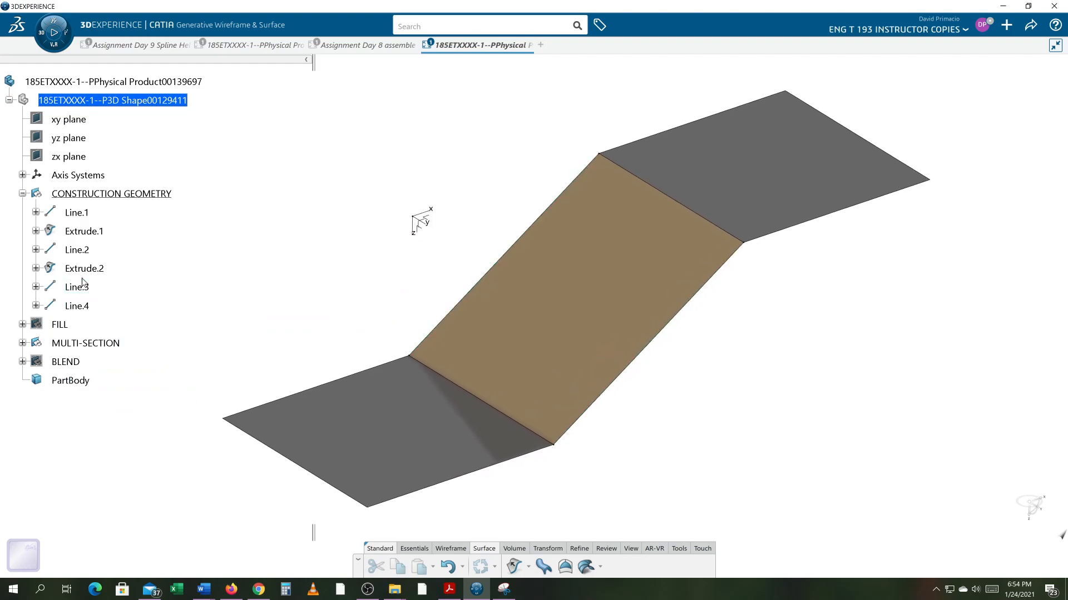
# Step: Hide the MULTI-SECTION geometrical set and collapse CONSTRUCTION GEOMETRY in the tree
pyautogui.rightClick(93, 341)
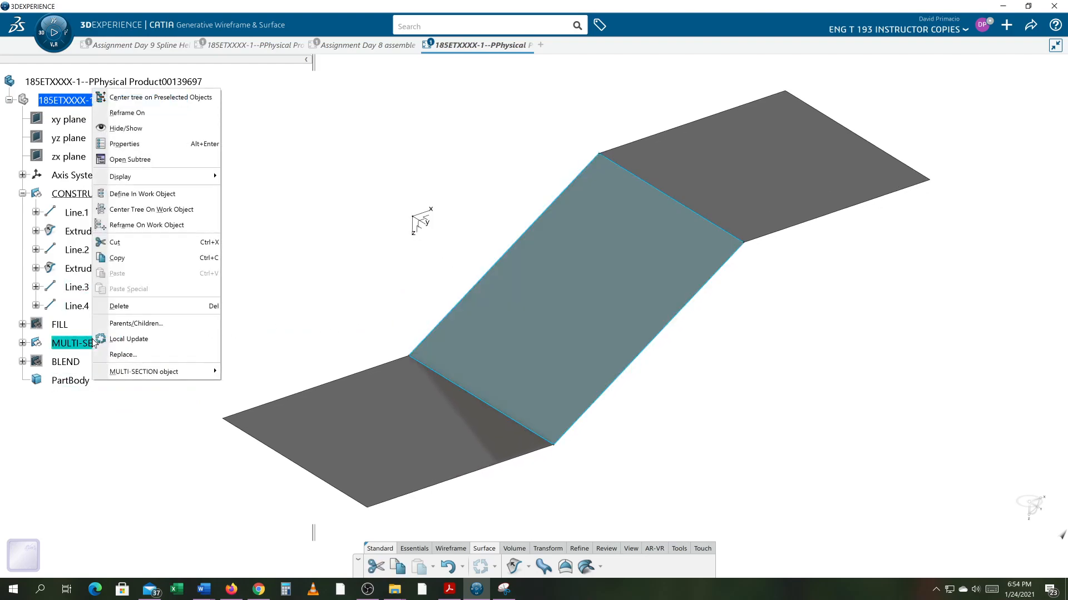
pyautogui.click(129, 127)
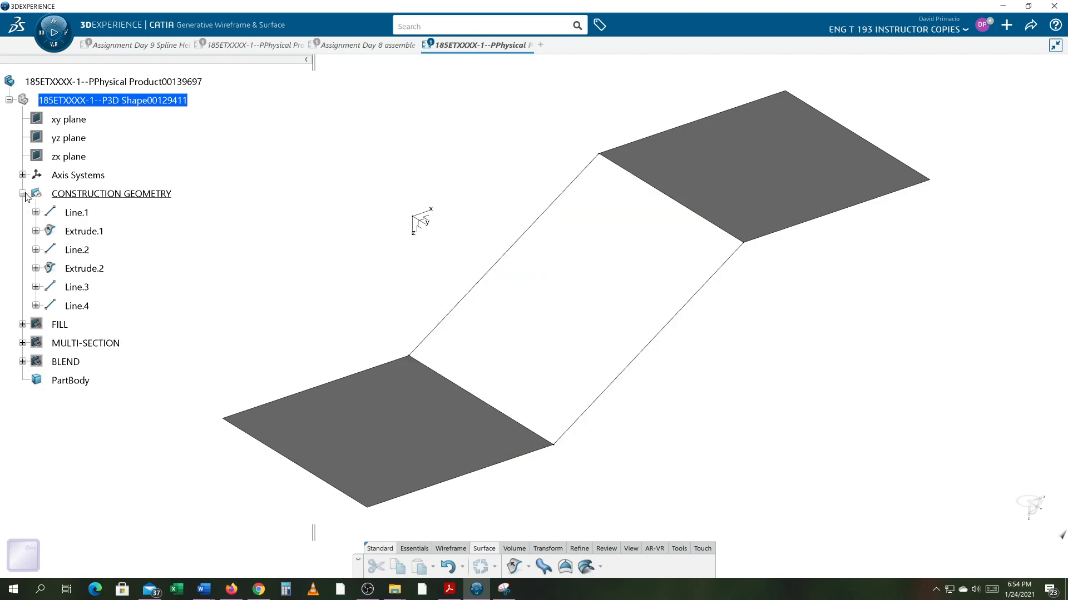
pyautogui.click(22, 194)
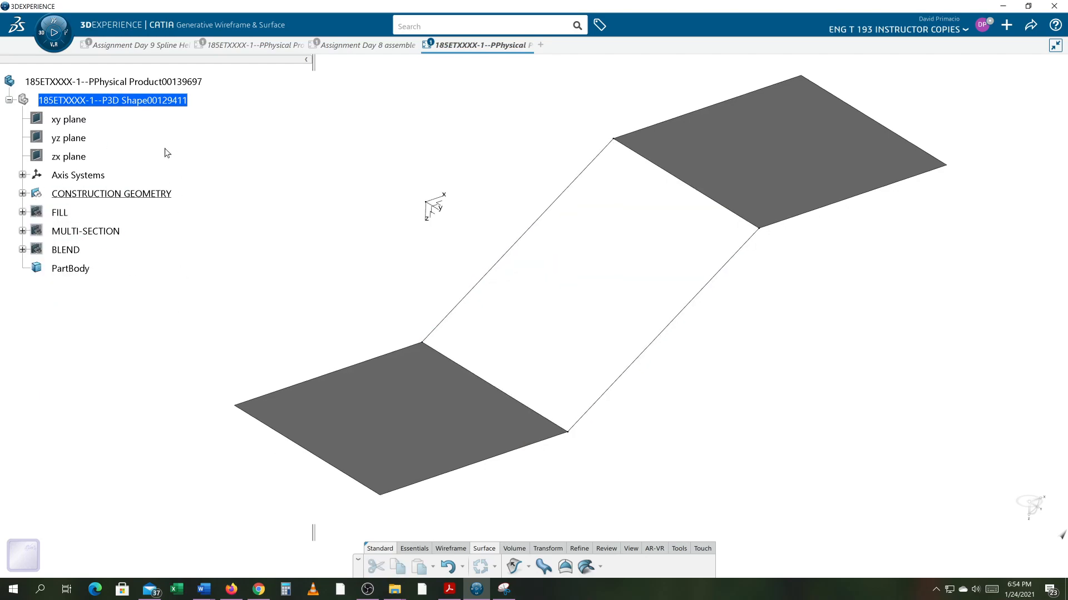
# Step: Insert three new geometrical sets directly under the 3D shape
pyautogui.click(178, 102)
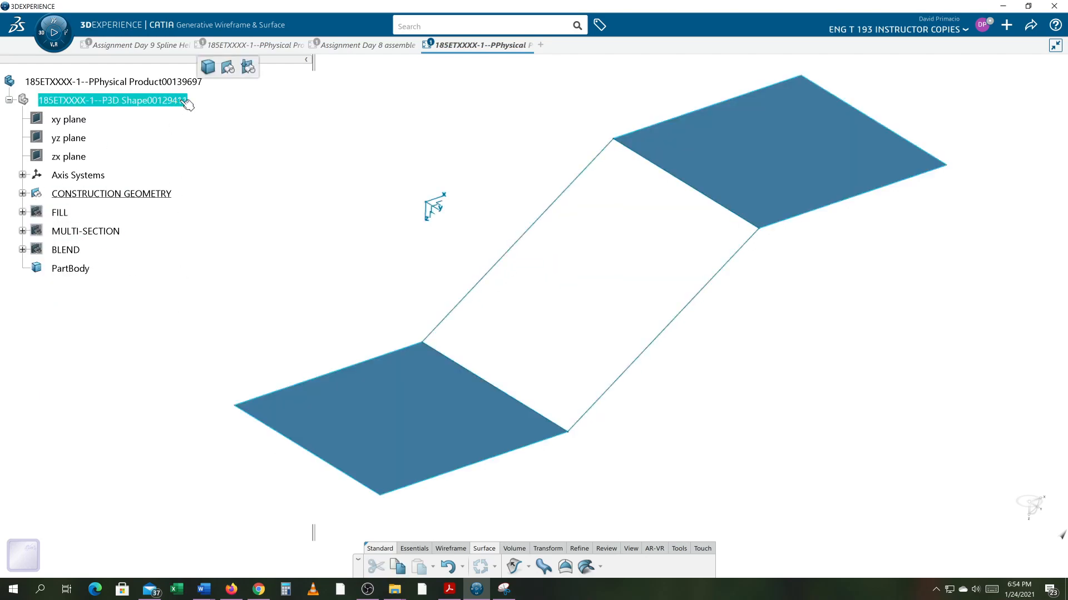
pyautogui.click(229, 67)
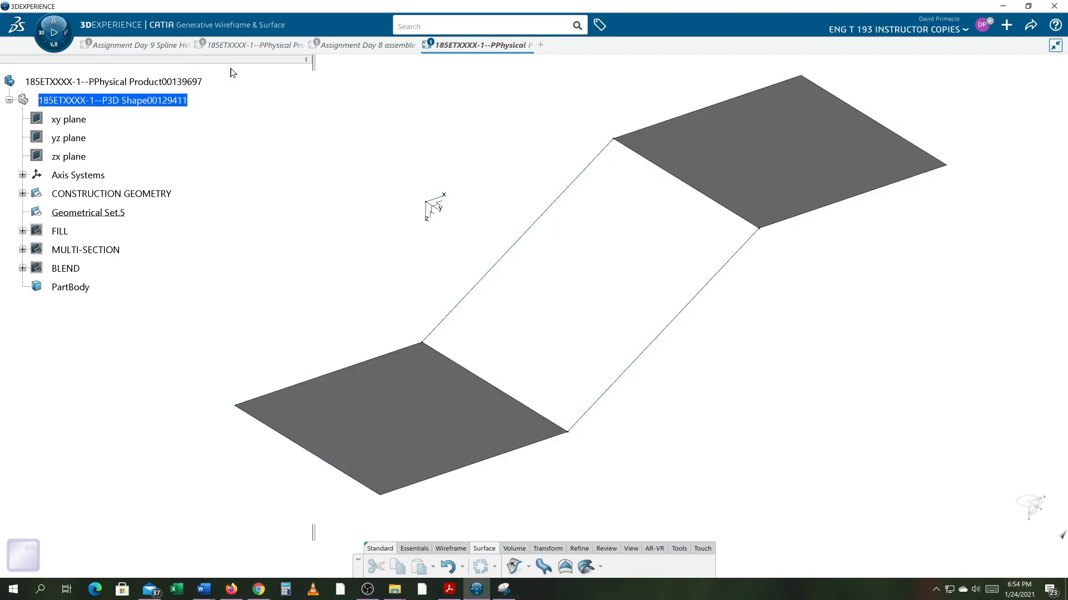
pyautogui.click(134, 103)
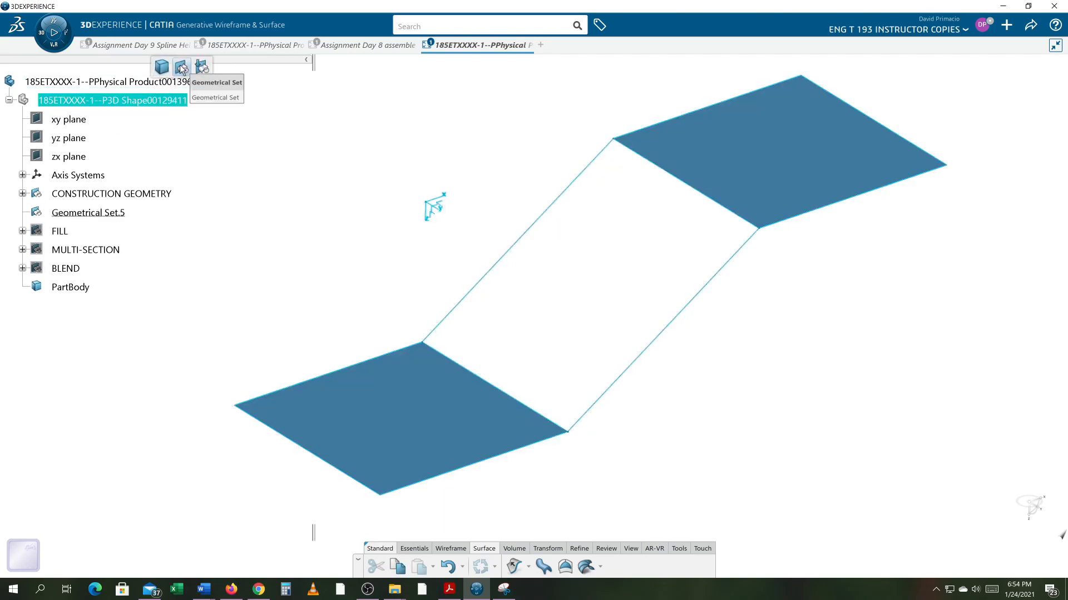
pyautogui.click(183, 70)
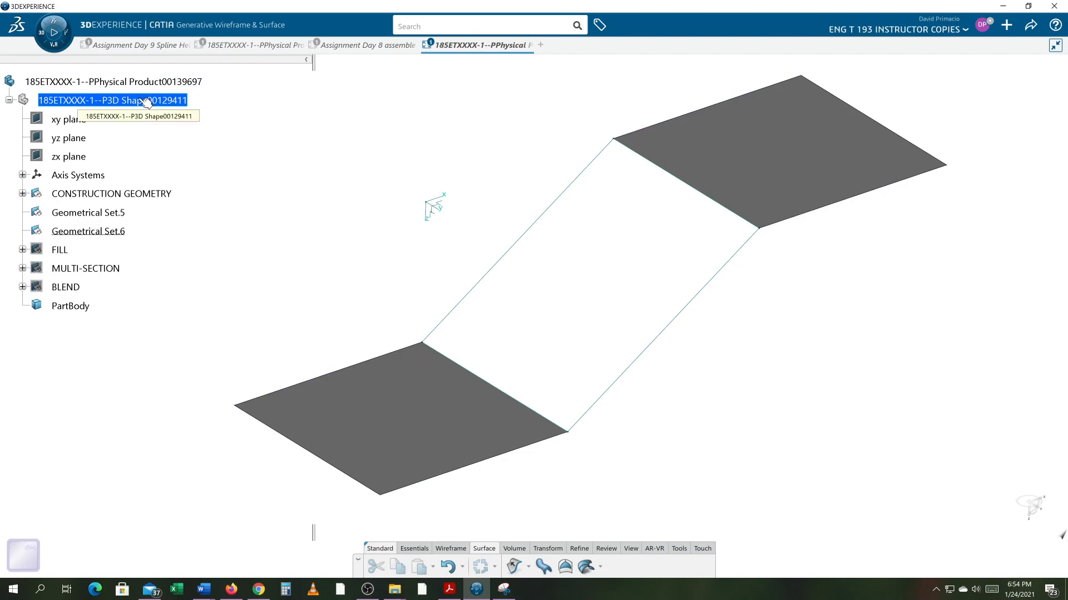
pyautogui.click(146, 103)
pyautogui.click(199, 70)
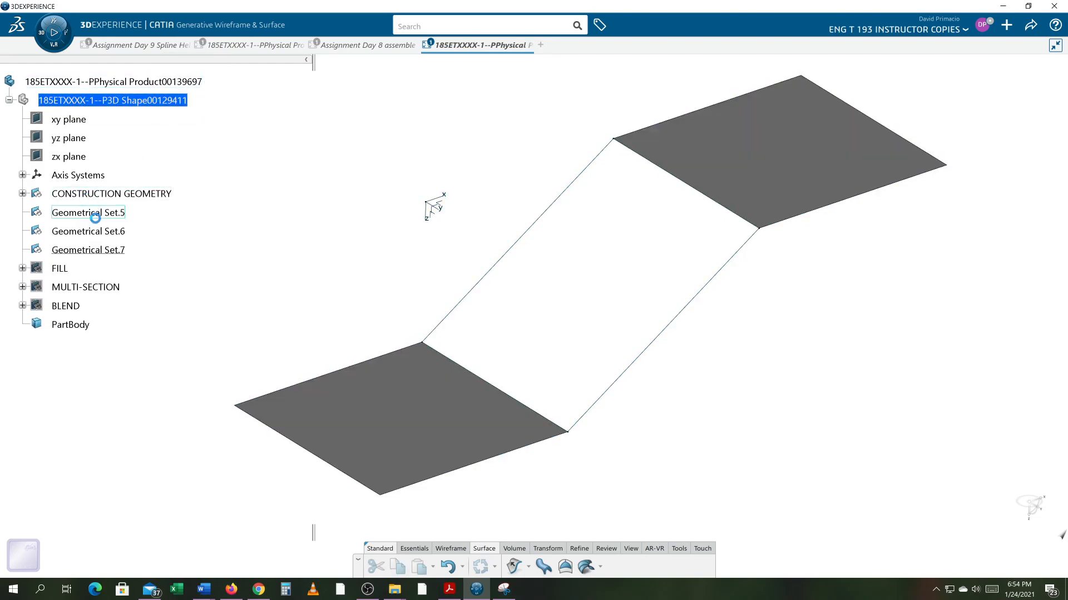
# Step: Rename Geometrical Set.5 as FILL WITH TANGENT
pyautogui.click(99, 214)
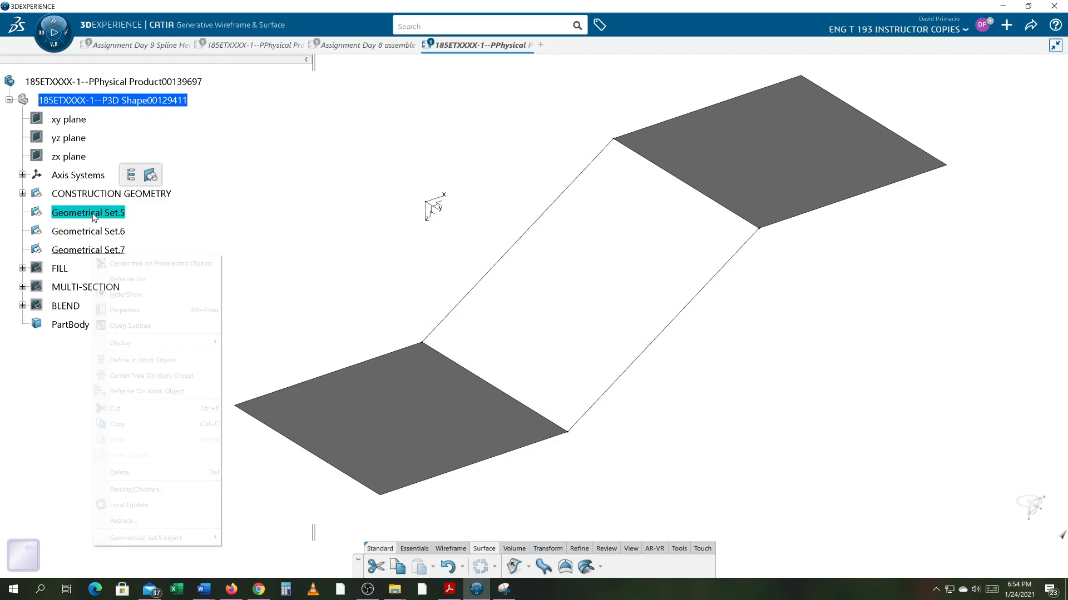
pyautogui.rightClick(93, 255)
pyautogui.click(130, 312)
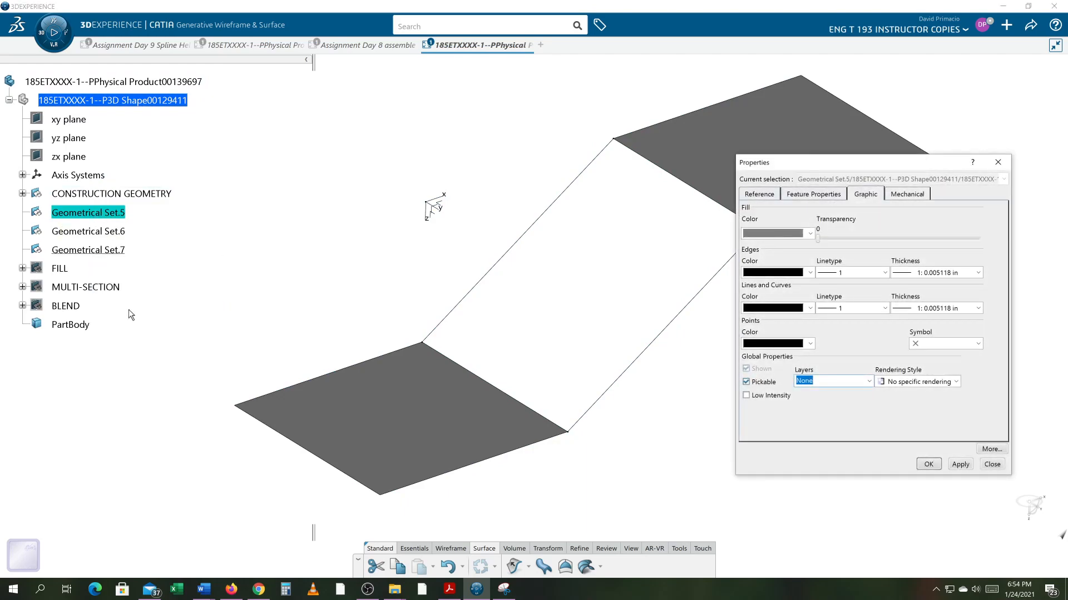
pyautogui.click(826, 194)
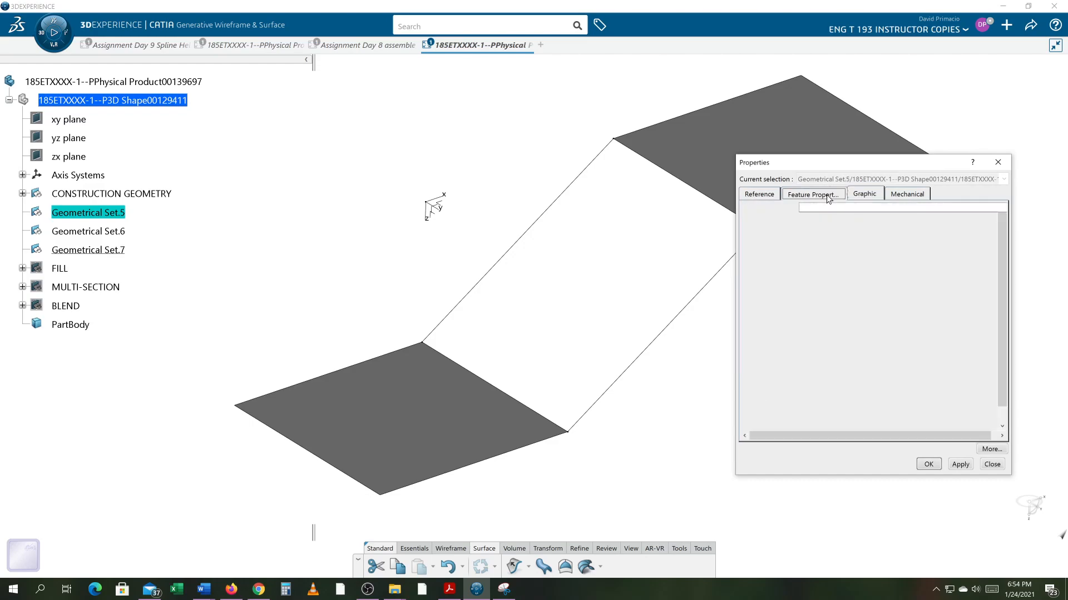
pyautogui.write('FILL WITH TA')
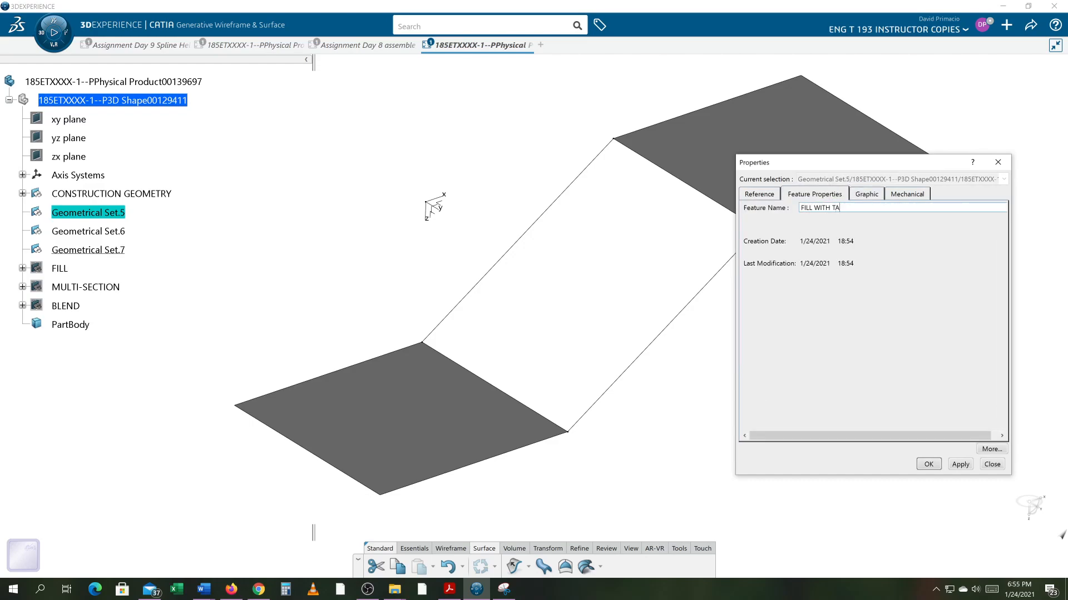
pyautogui.write('NGENT')
pyautogui.click(928, 465)
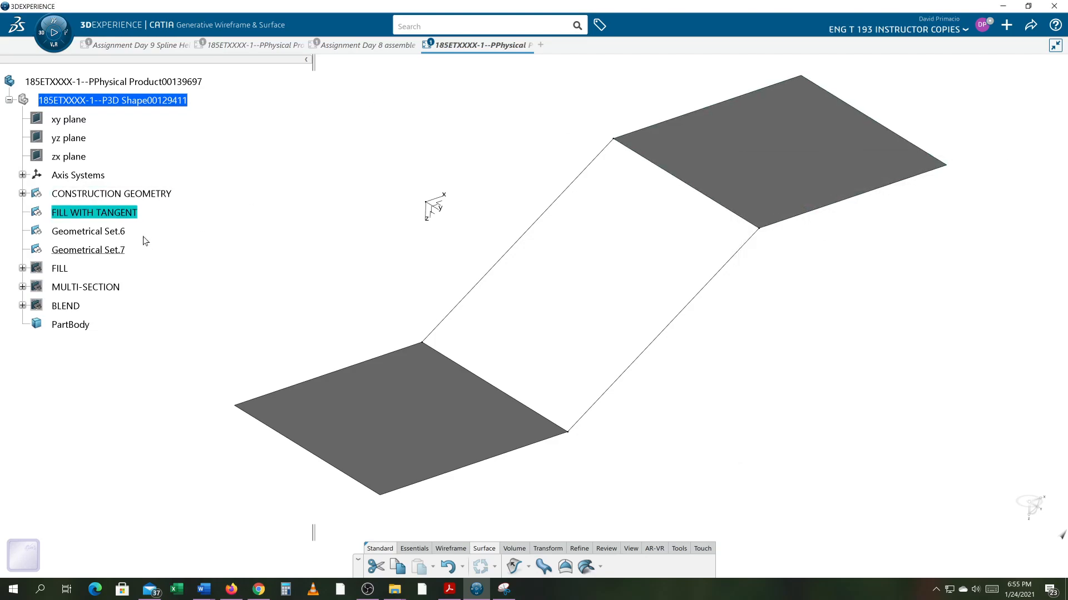
# Step: Rename Geometrical Set.6 as MULTI-SECTION WTIH TANGENT
pyautogui.rightClick(122, 231)
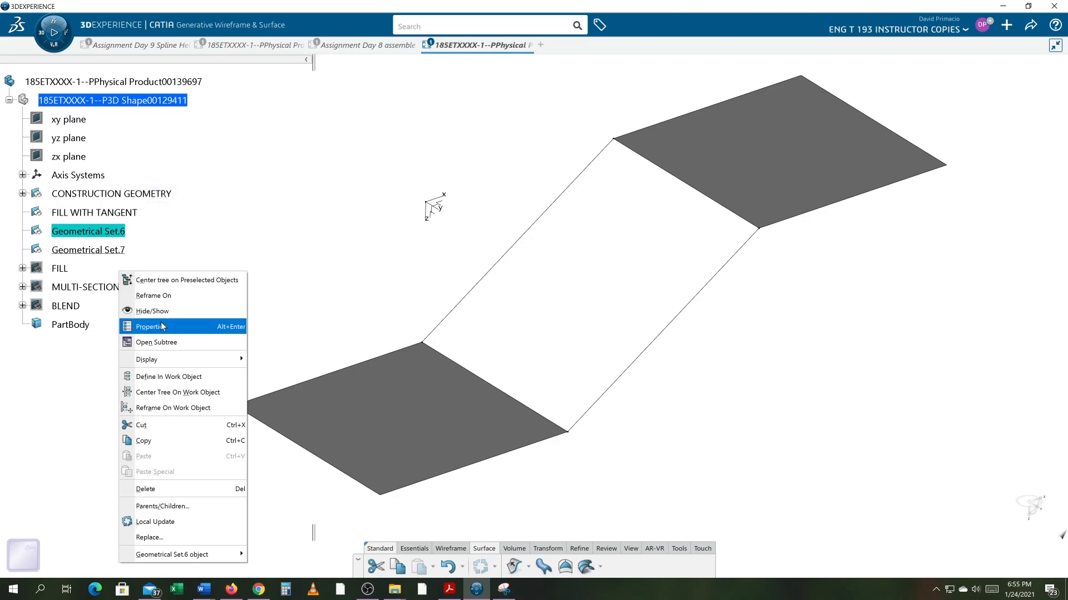
pyautogui.click(163, 326)
pyautogui.write('MULTI-SECTION WTIH TANGENT')
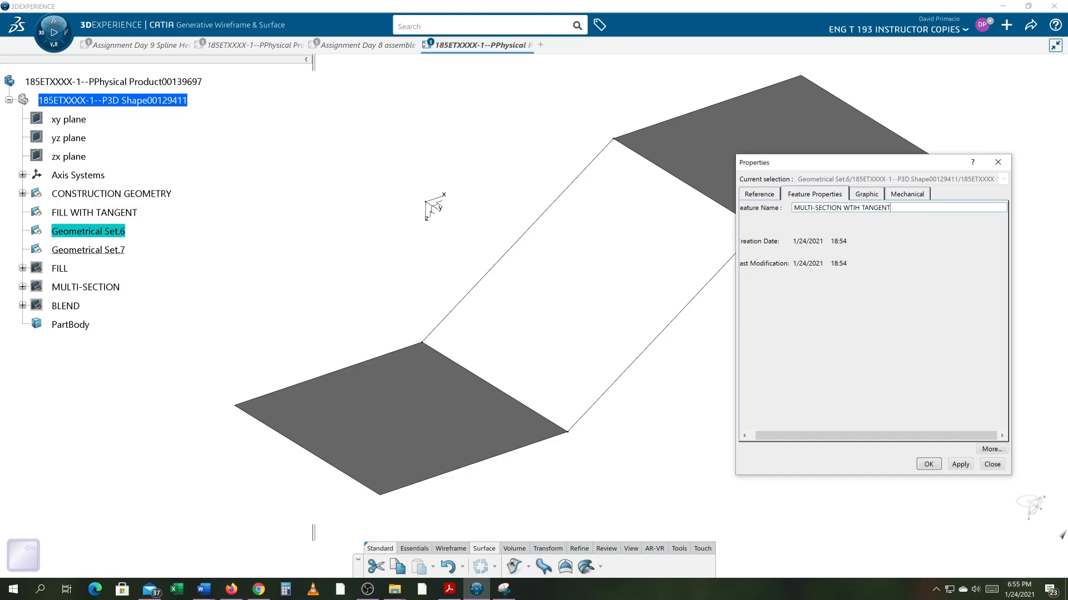
pyautogui.press('Return')
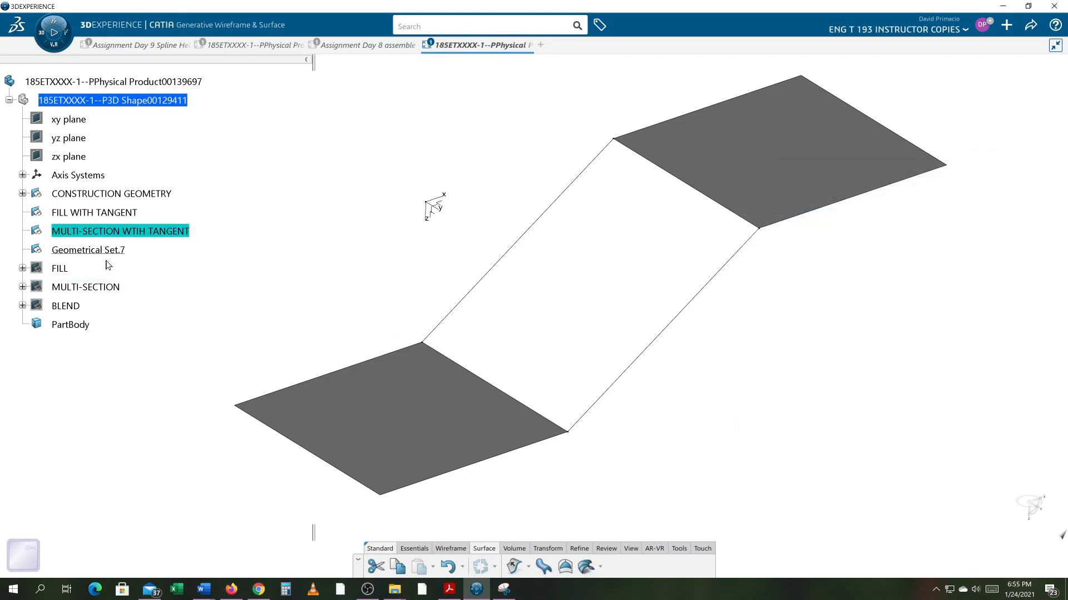
# Step: Correct the misspelled word in the multi-section set's feature name so it reads MULTI-SECTION WITH TANGENT
pyautogui.click(142, 238)
pyautogui.rightClick(135, 274)
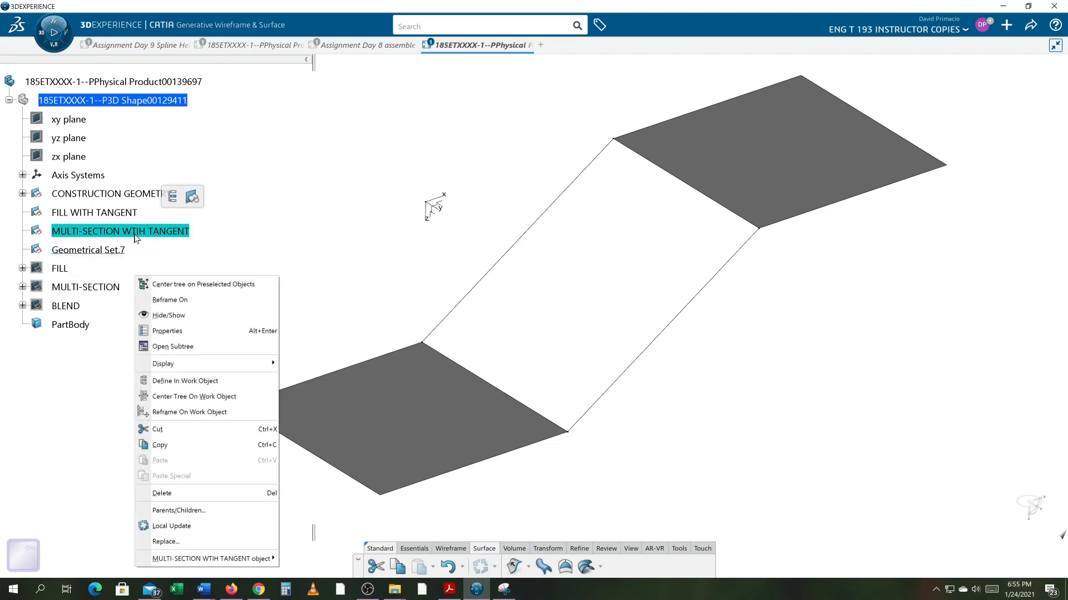
pyautogui.click(167, 330)
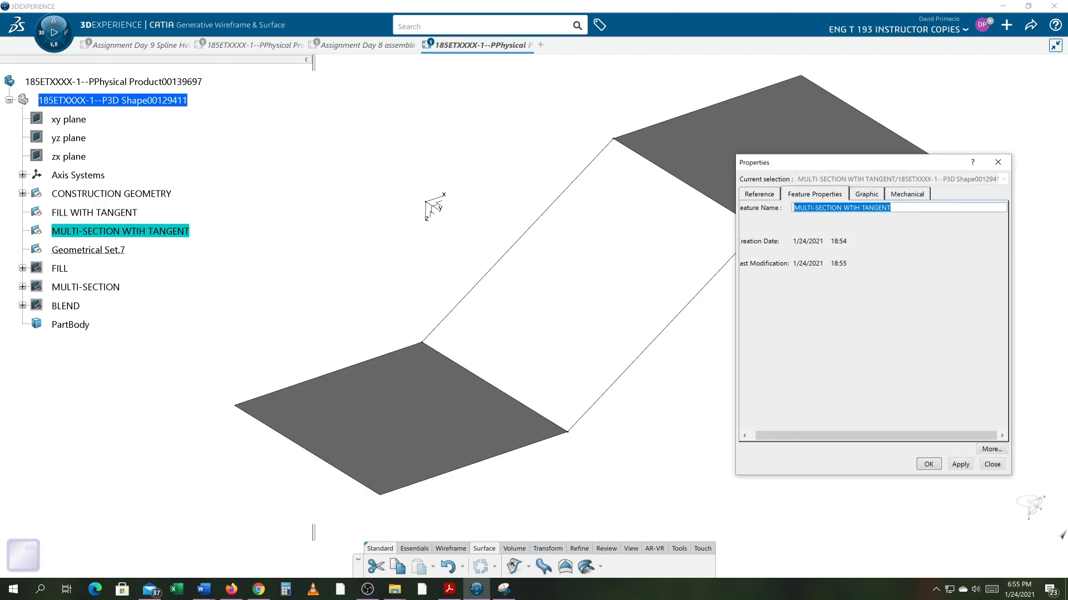
pyautogui.click(883, 210)
pyautogui.doubleClick(851, 207)
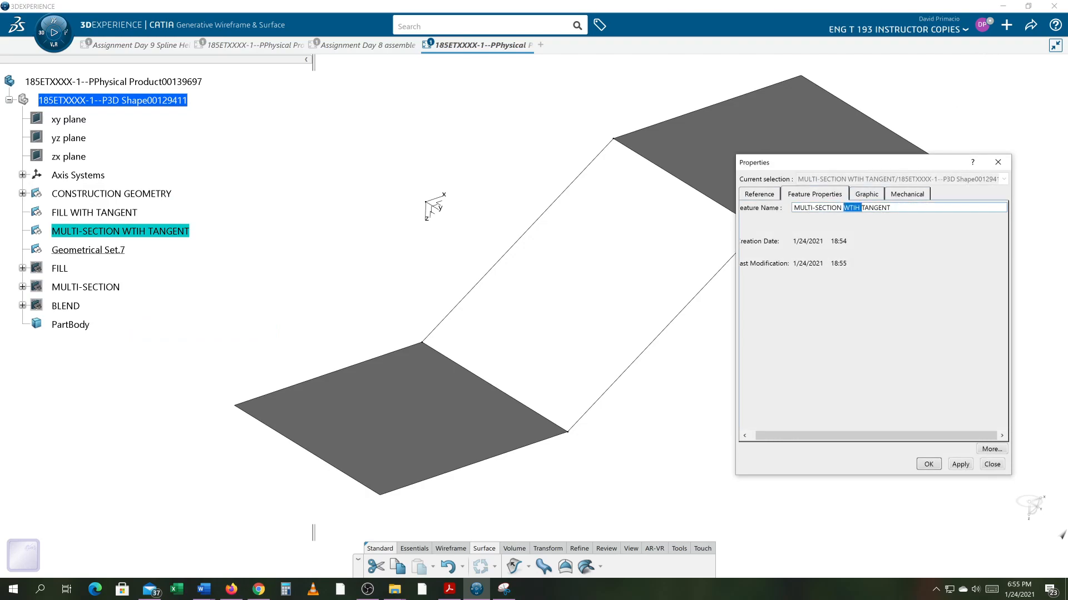
pyautogui.write('WITH')
pyautogui.press('BackSpace')
pyautogui.write('H')
pyautogui.click(928, 465)
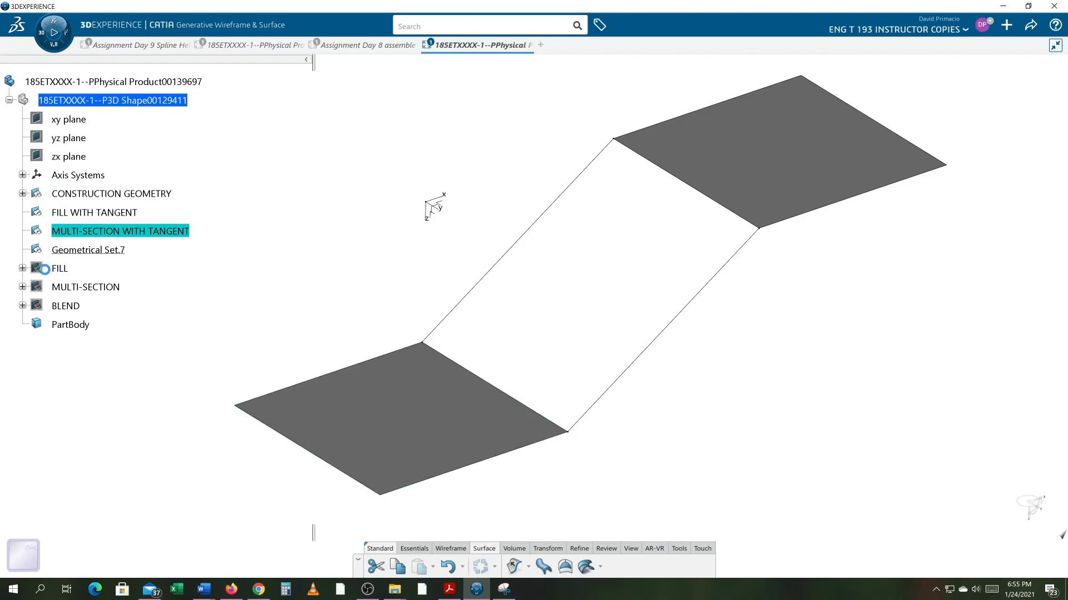
# Step: Rename Geometrical Set.7 as BLEND WITH TANGENT
pyautogui.rightClick(78, 254)
pyautogui.click(78, 251)
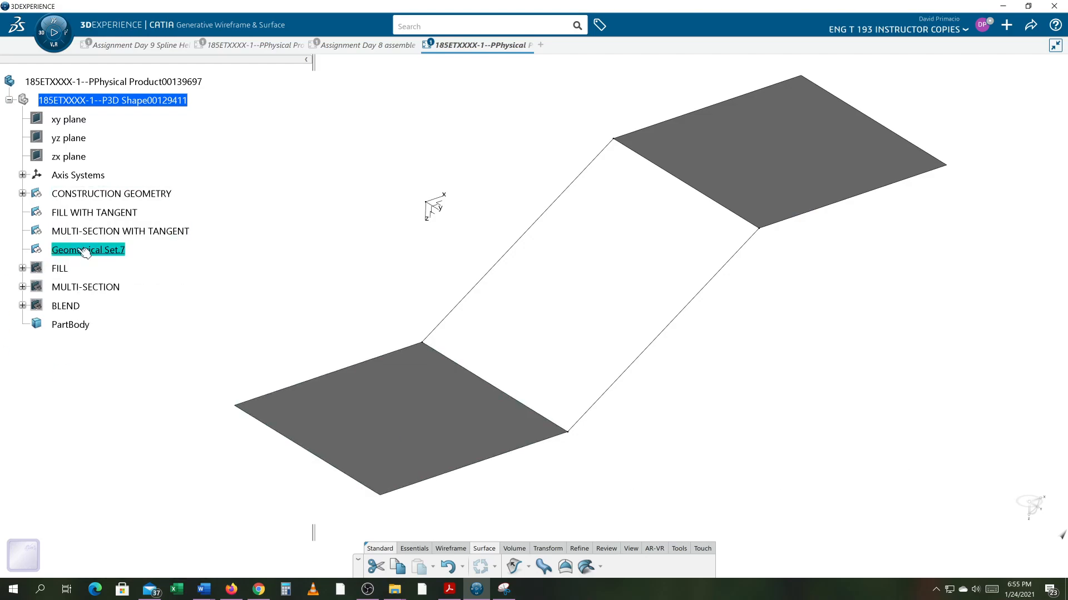
pyautogui.rightClick(77, 249)
pyautogui.click(107, 342)
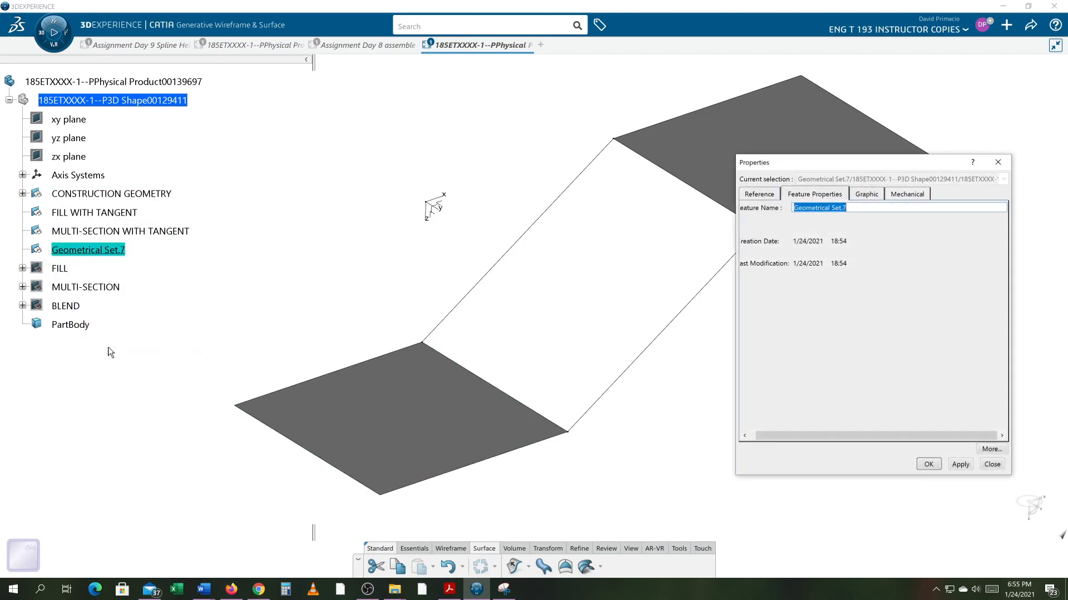
pyautogui.write('B')
pyautogui.press('Return')
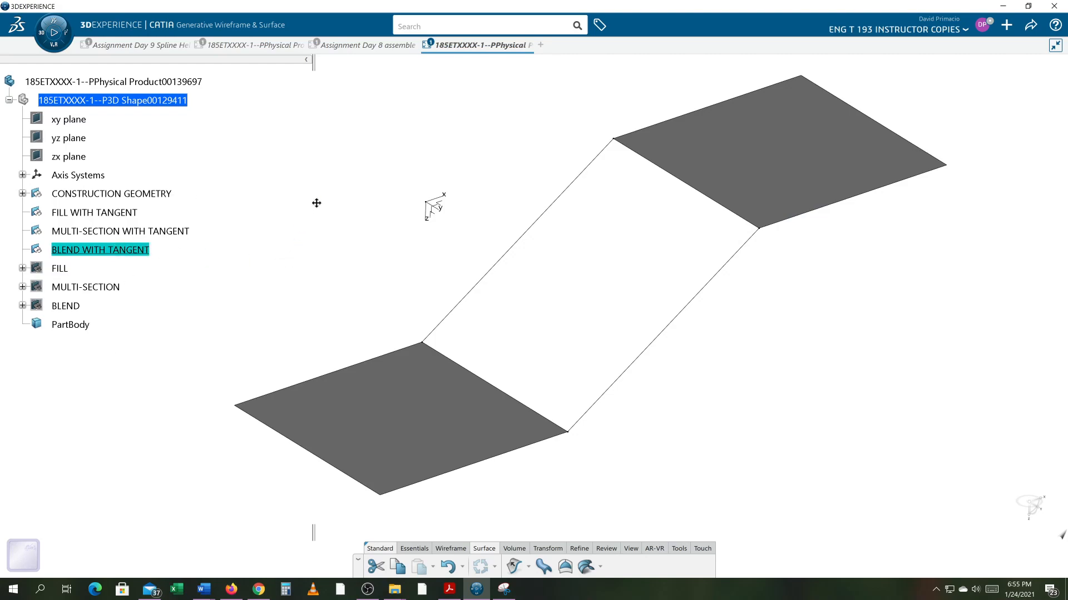
# Step: Create a Fill surface bounded by Line.1, Line.4, Line.2 and Line.3, with Extrude.1 and Extrude.2 as tangent supports for Line.1 and Line.2
pyautogui.moveTo(317, 247); pyautogui.dragTo(327, 232, button='middle')
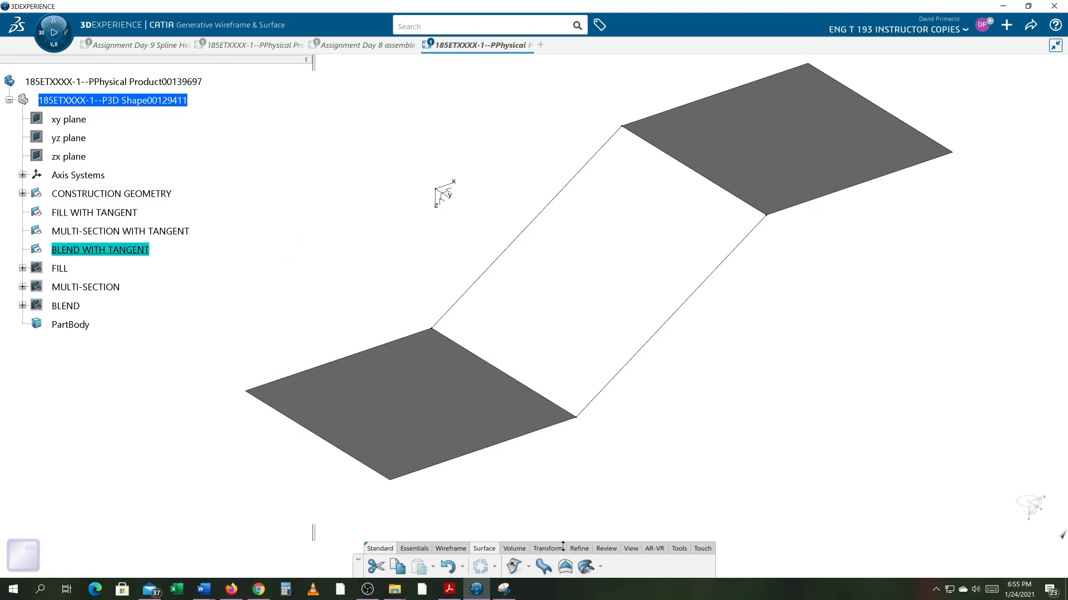
pyautogui.moveTo(581, 461); pyautogui.dragTo(605, 458, button='middle')
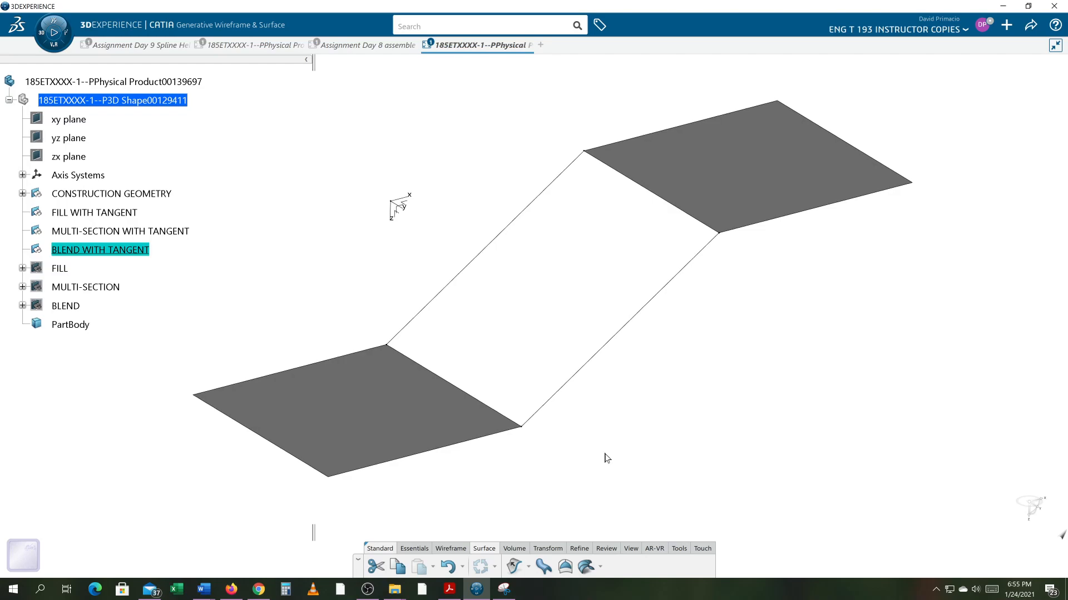
pyautogui.click(565, 568)
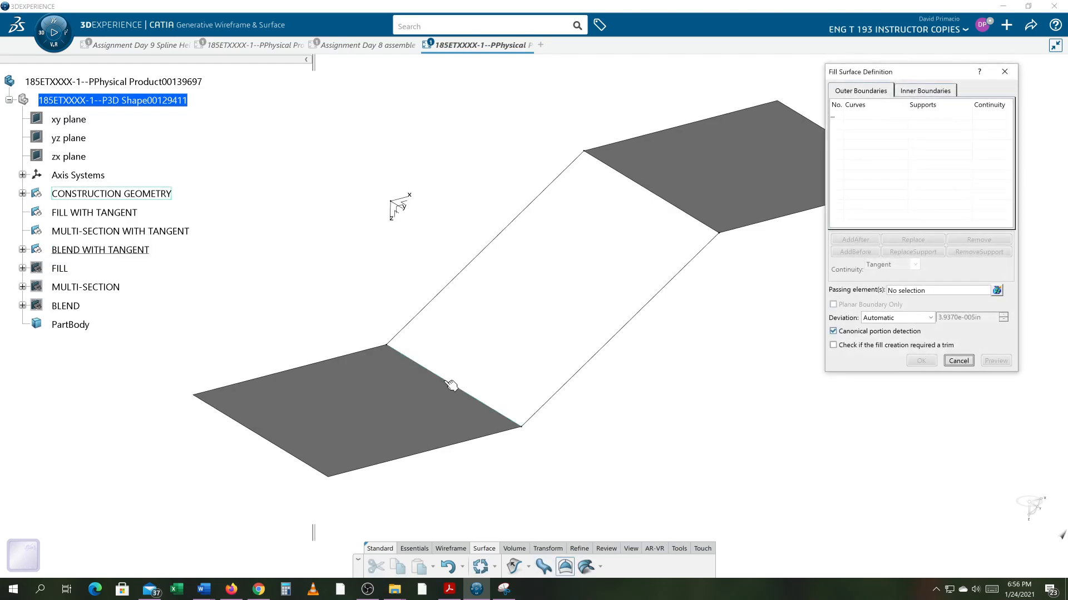
pyautogui.click(445, 382)
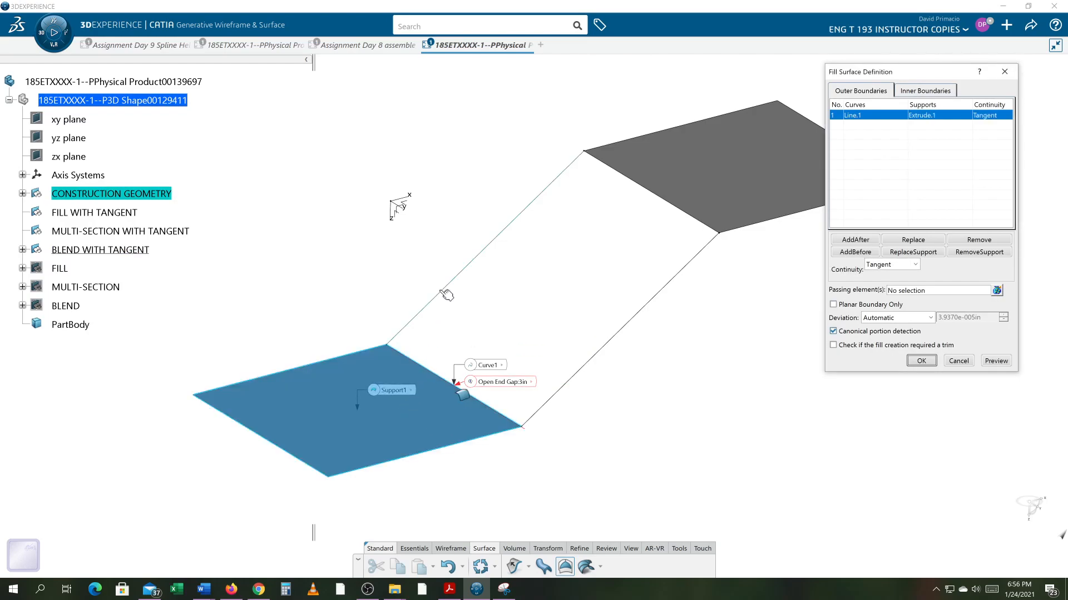
pyautogui.click(445, 292)
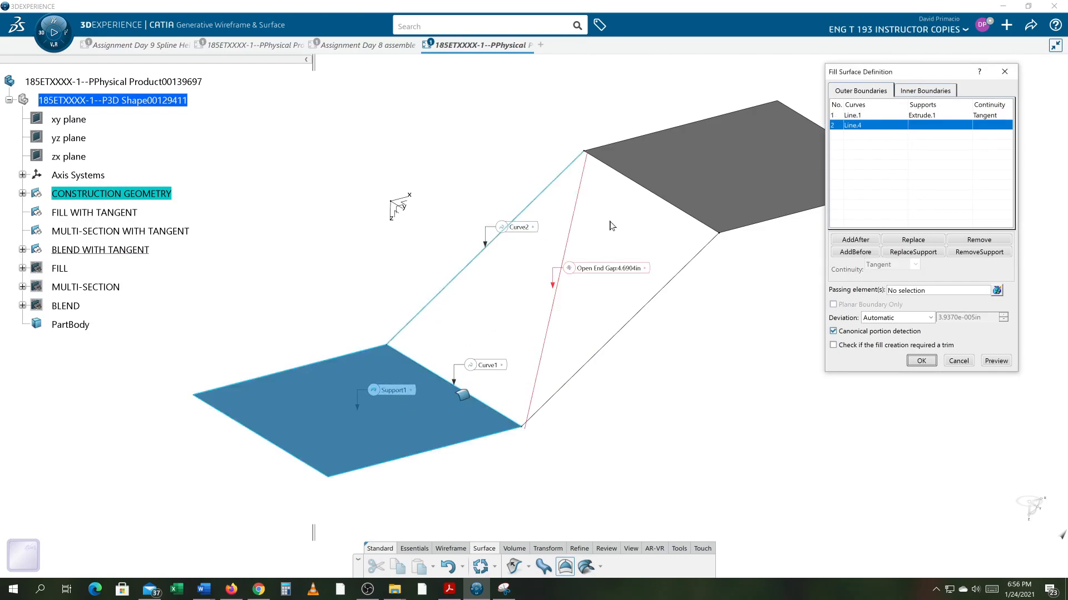
pyautogui.click(667, 202)
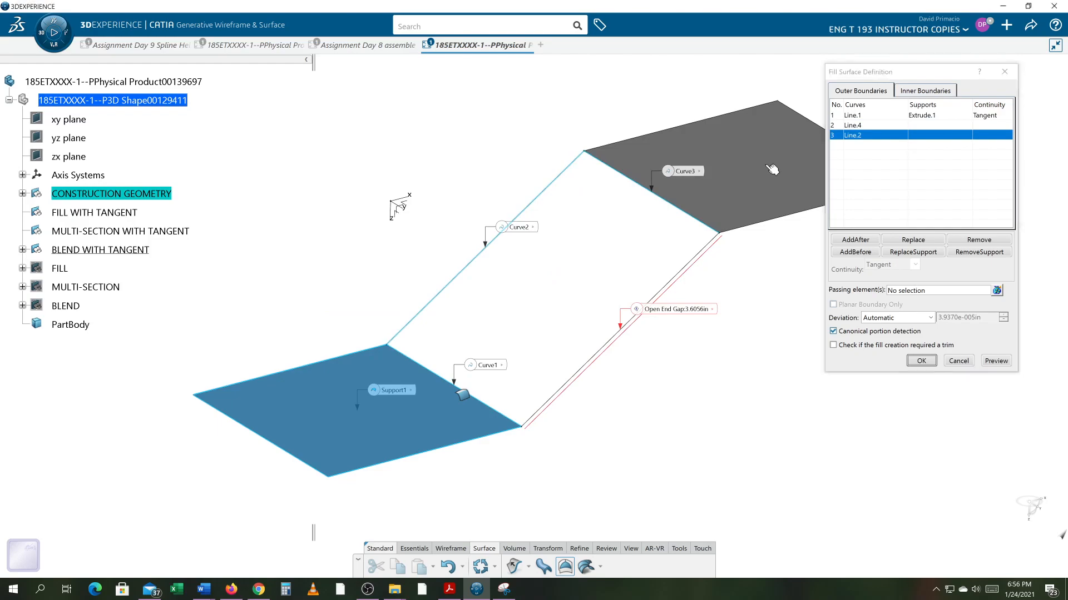
pyautogui.click(772, 169)
pyautogui.click(685, 270)
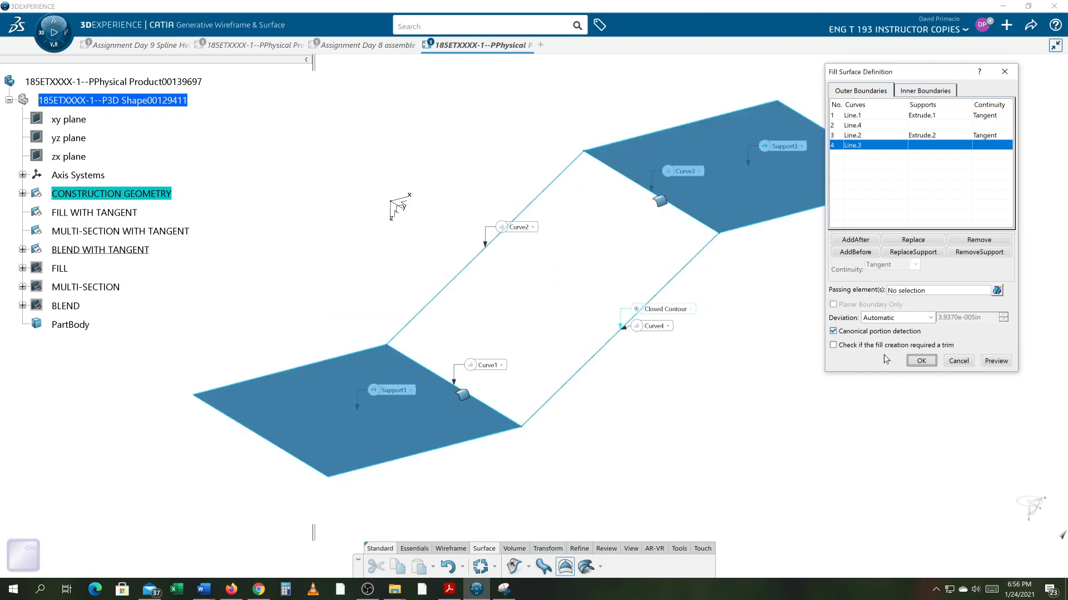
pyautogui.click(989, 362)
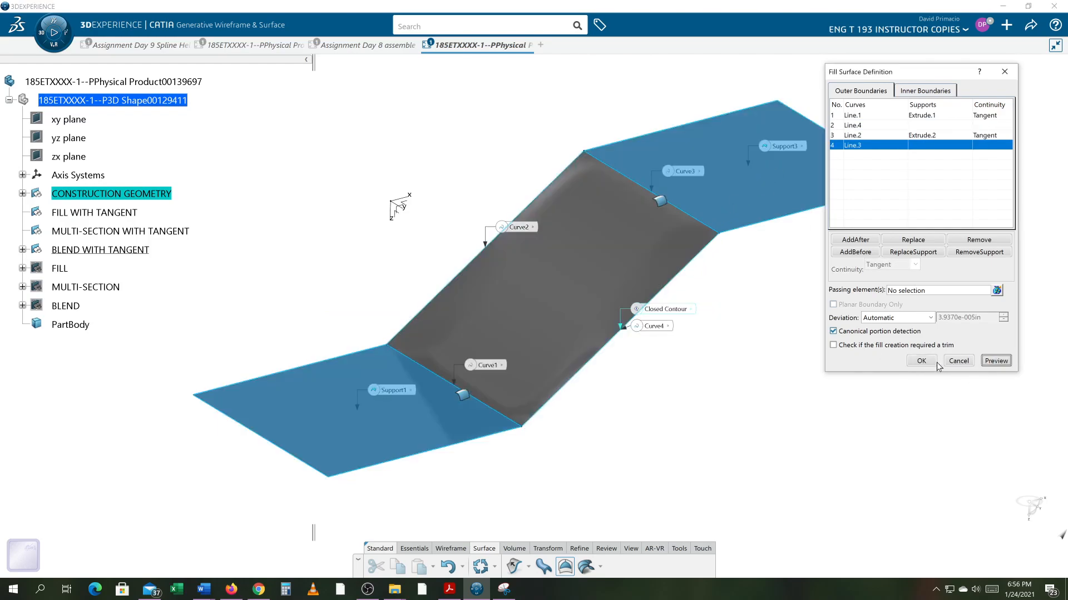
pyautogui.click(921, 361)
pyautogui.moveTo(603, 460); pyautogui.dragTo(586, 352, button='middle')
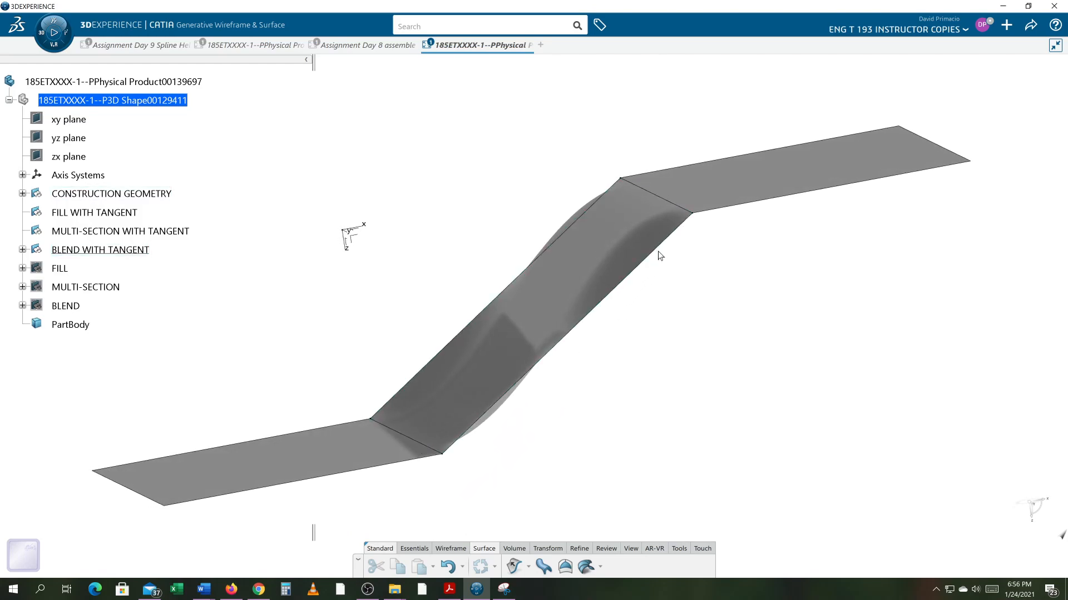
# Step: Move Fill.2 from the BLEND WITH TANGENT set into the FILL WITH TANGENT set
pyautogui.moveTo(507, 409); pyautogui.dragTo(678, 335, button='middle')
pyautogui.moveTo(471, 371)
pyautogui.mouseDown(button='middle')
pyautogui.moveTo(555, 391)
pyautogui.moveTo(620, 469)
pyautogui.moveTo(607, 483)
pyautogui.moveTo(615, 464)
pyautogui.mouseUp(button='middle')
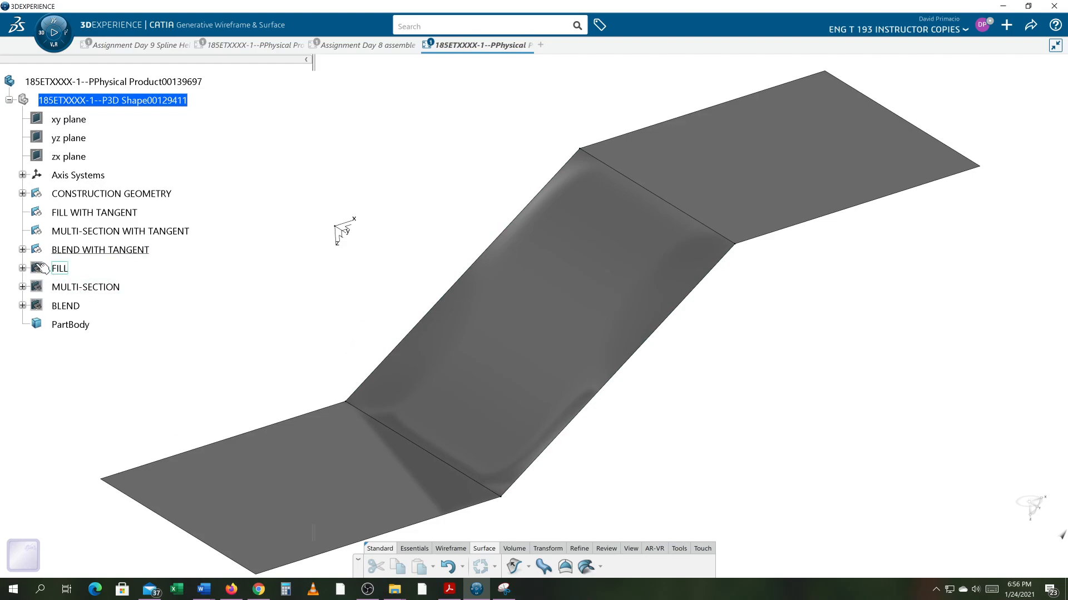
pyautogui.click(23, 251)
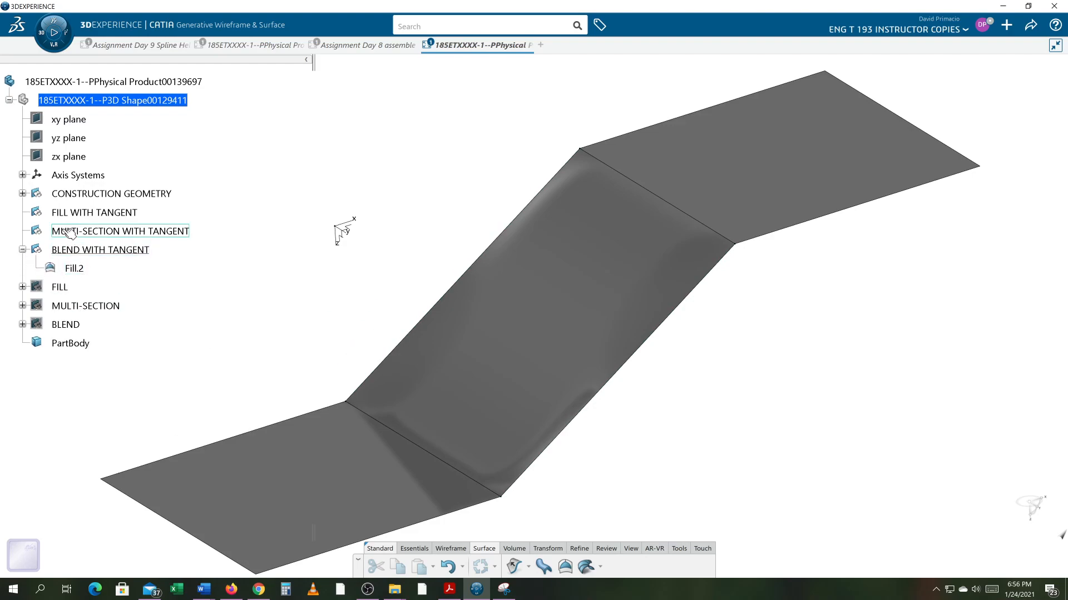
pyautogui.click(74, 268)
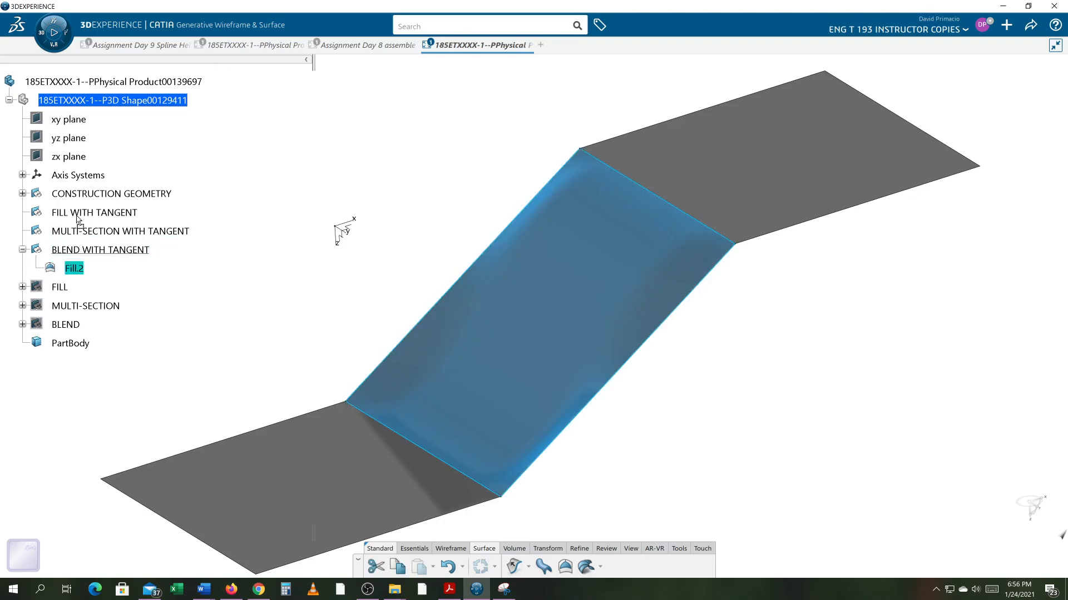
pyautogui.moveTo(81, 216); pyautogui.dragTo(81, 216)
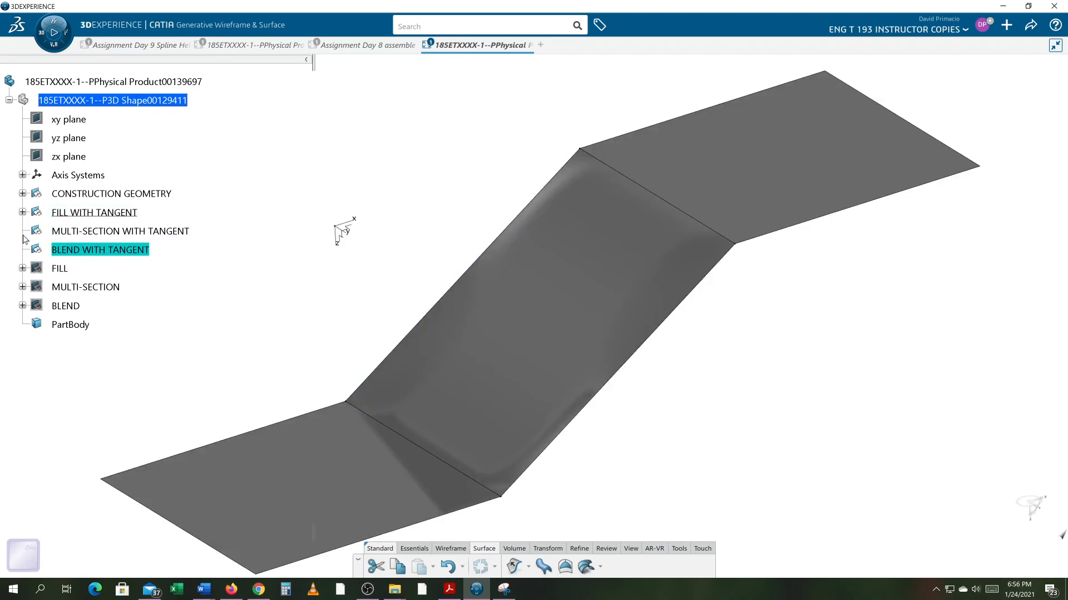
pyautogui.click(22, 212)
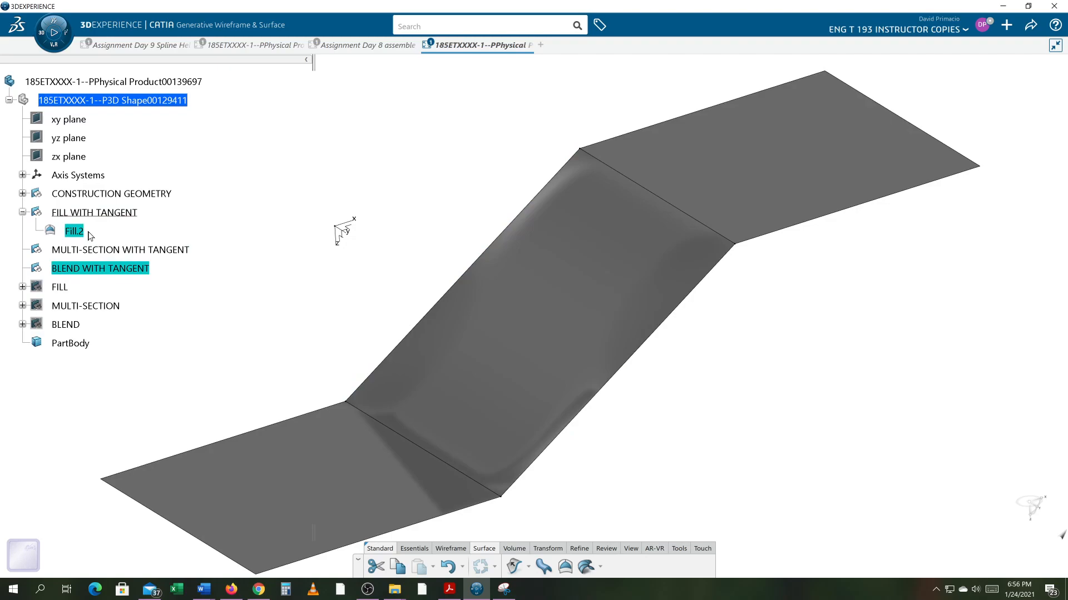
# Step: Hide the FILL WITH TANGENT set and define MULTI-SECTION WITH TANGENT as the in-work object
pyautogui.rightClick(94, 214)
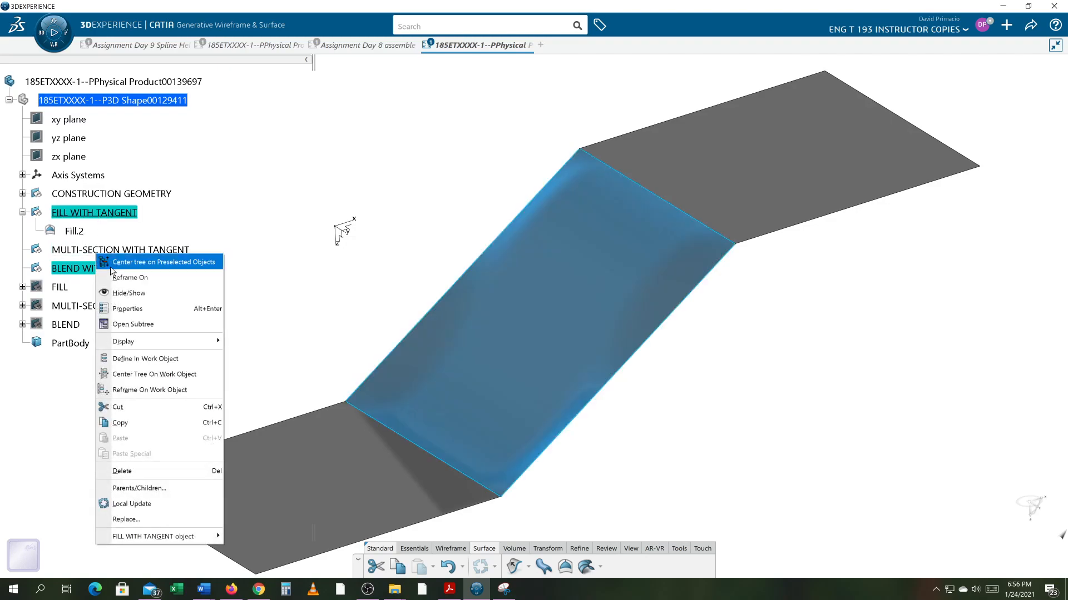
pyautogui.click(116, 293)
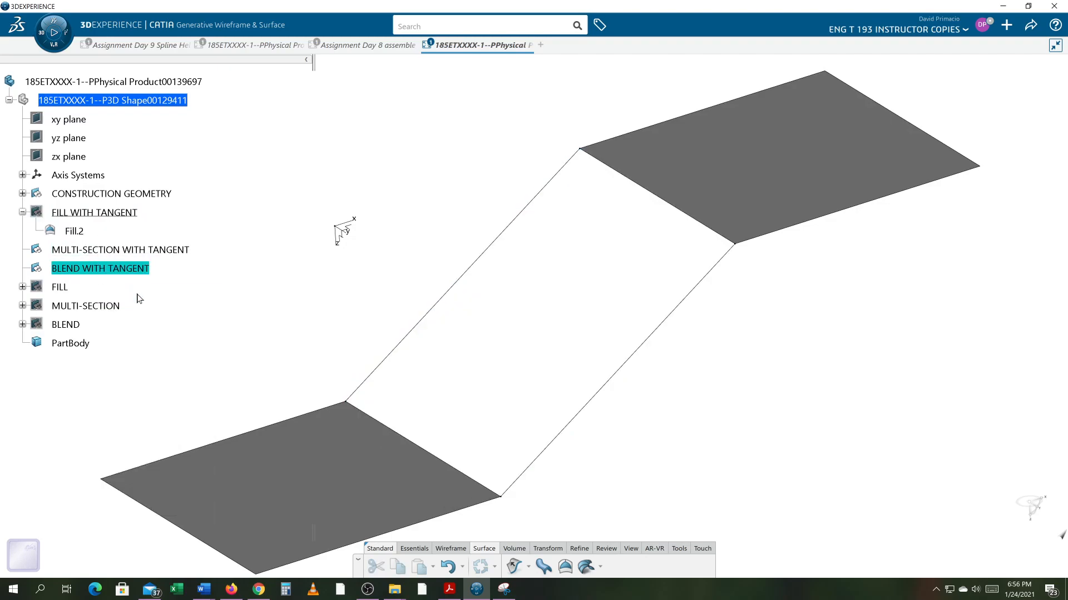
pyautogui.keyDown('ctrl'); pyautogui.click(108, 253); pyautogui.keyUp('ctrl')
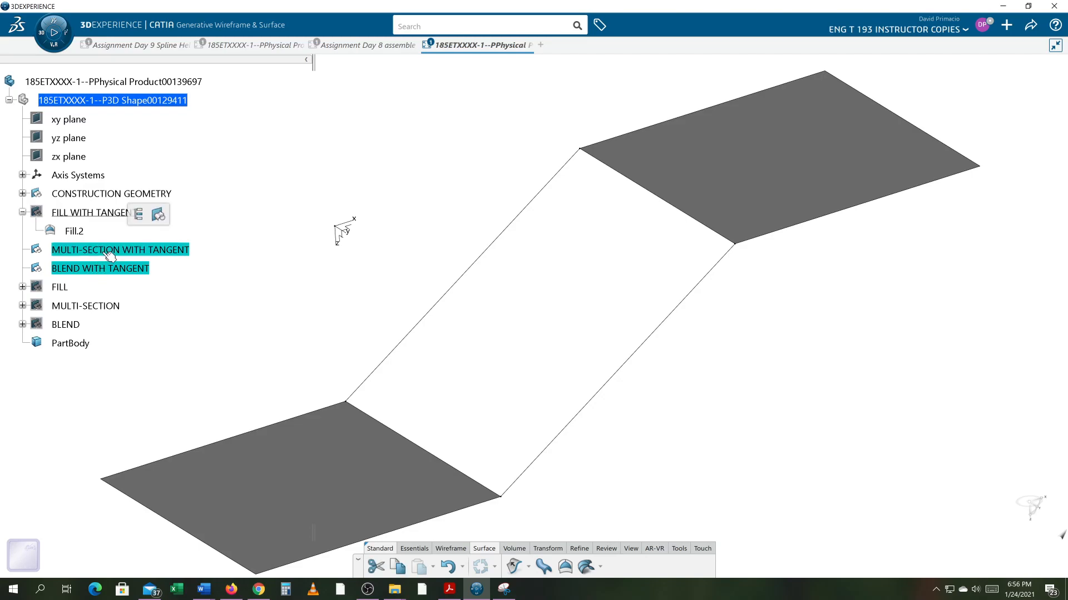
pyautogui.rightClick(110, 255)
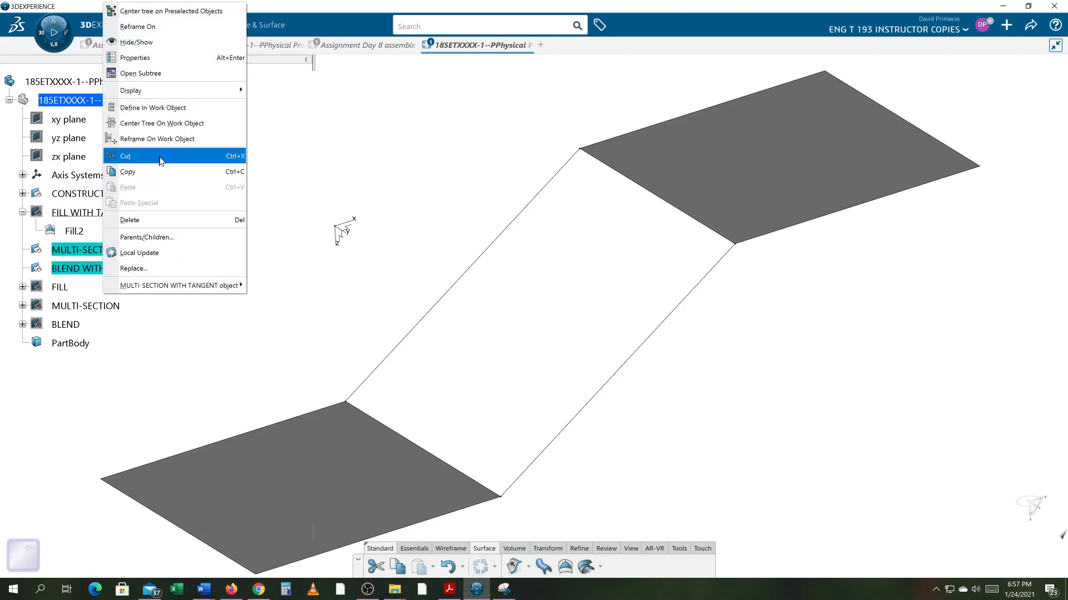
pyautogui.click(161, 108)
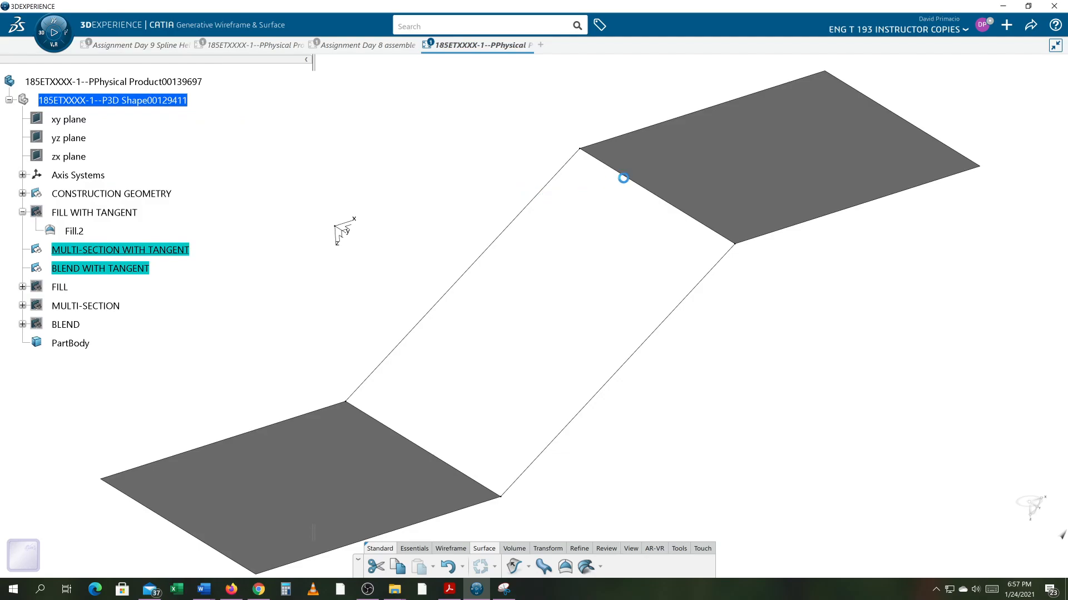
pyautogui.click(644, 189)
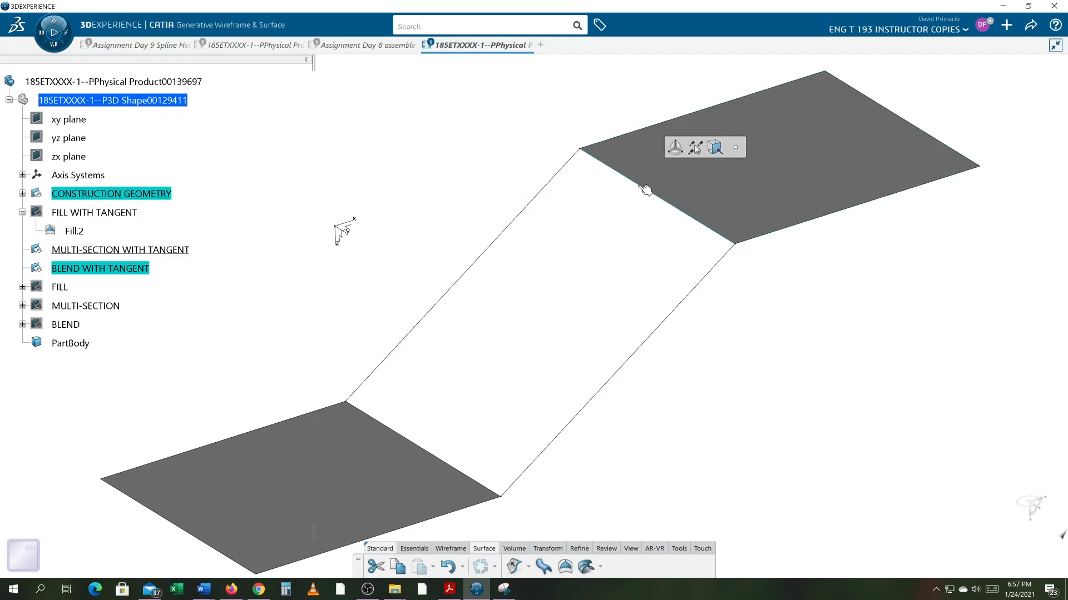
pyautogui.click(688, 203)
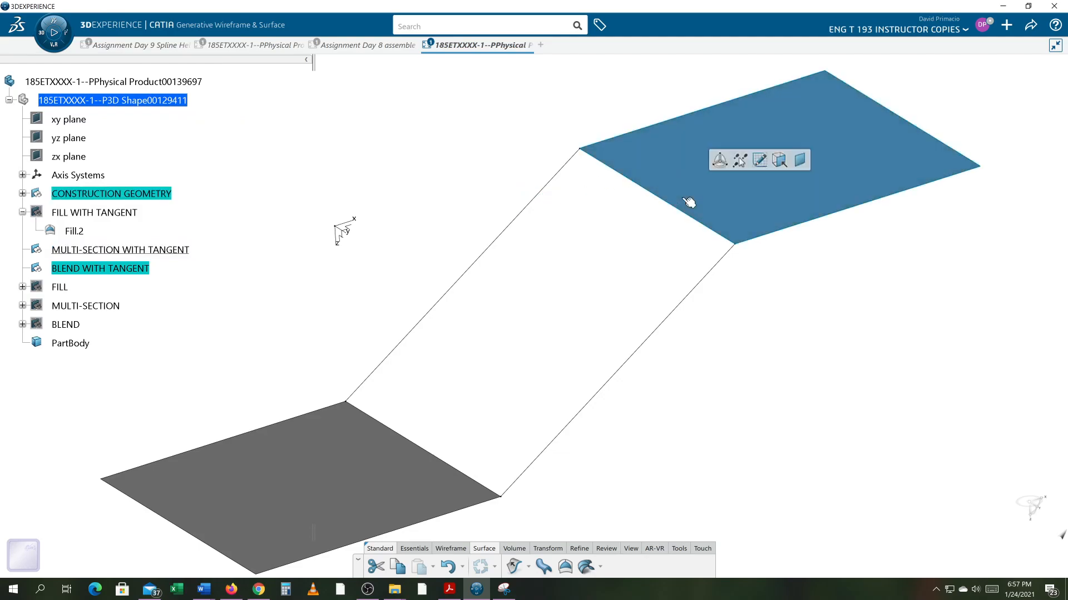
pyautogui.click(586, 567)
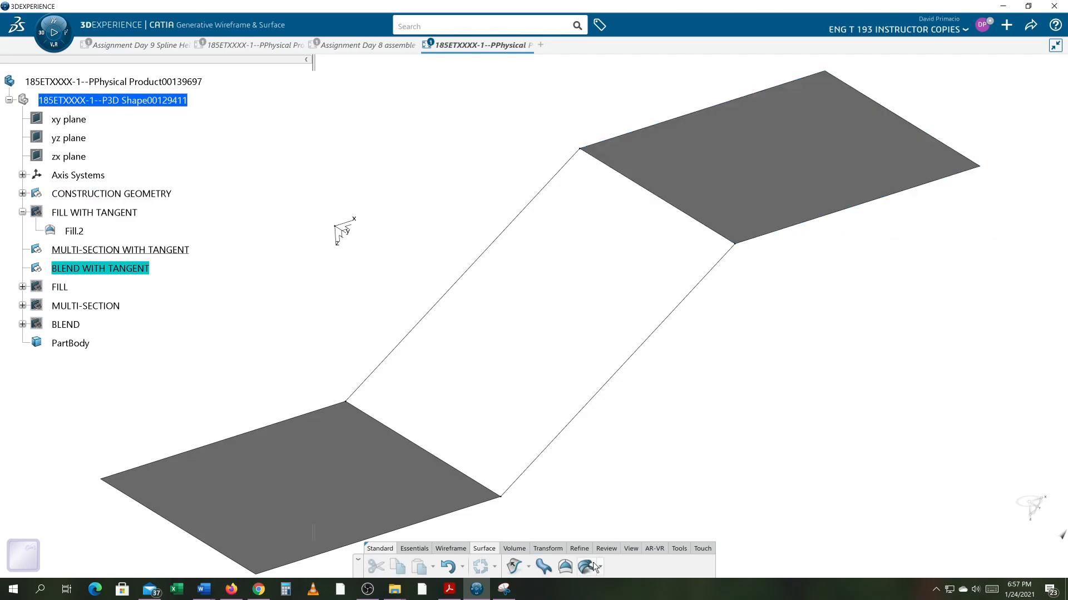
pyautogui.moveTo(452, 311); pyautogui.dragTo(229, 318, button='middle')
pyautogui.click(477, 230)
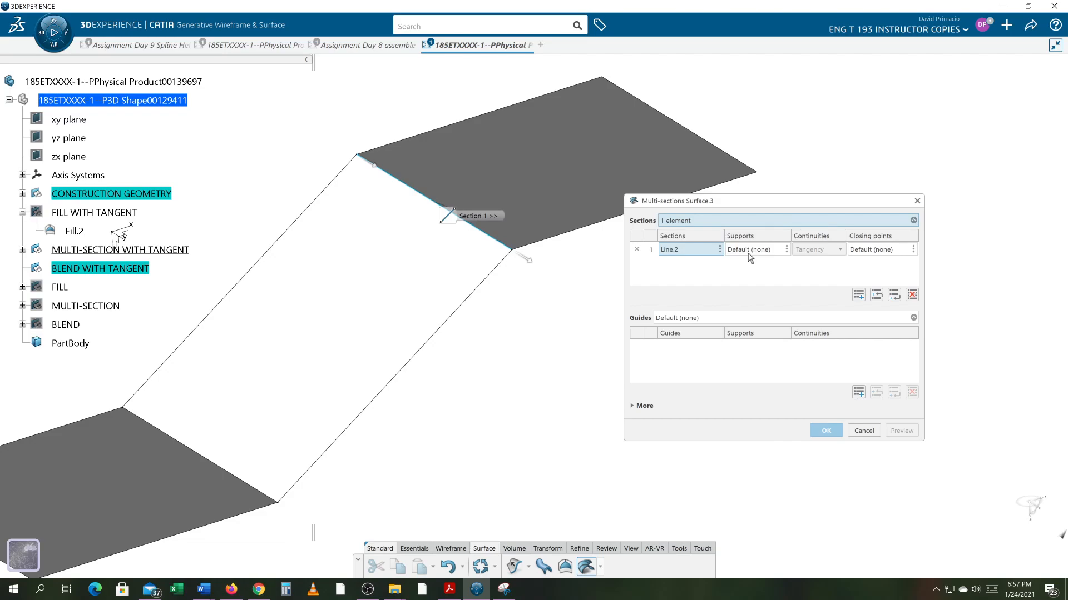
pyautogui.click(565, 183)
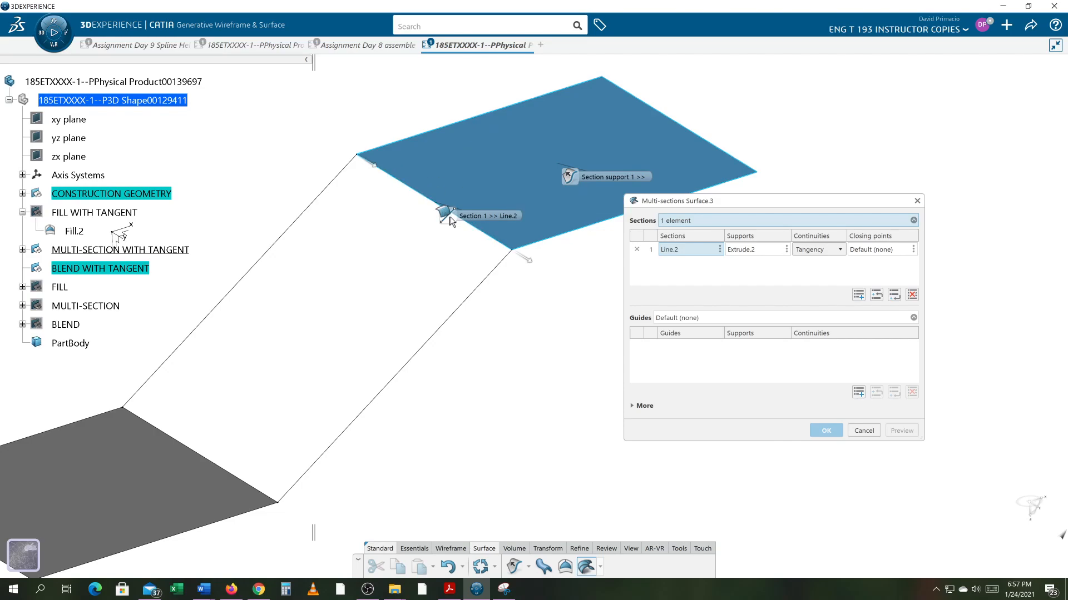
pyautogui.moveTo(422, 376); pyautogui.dragTo(508, 317, button='middle')
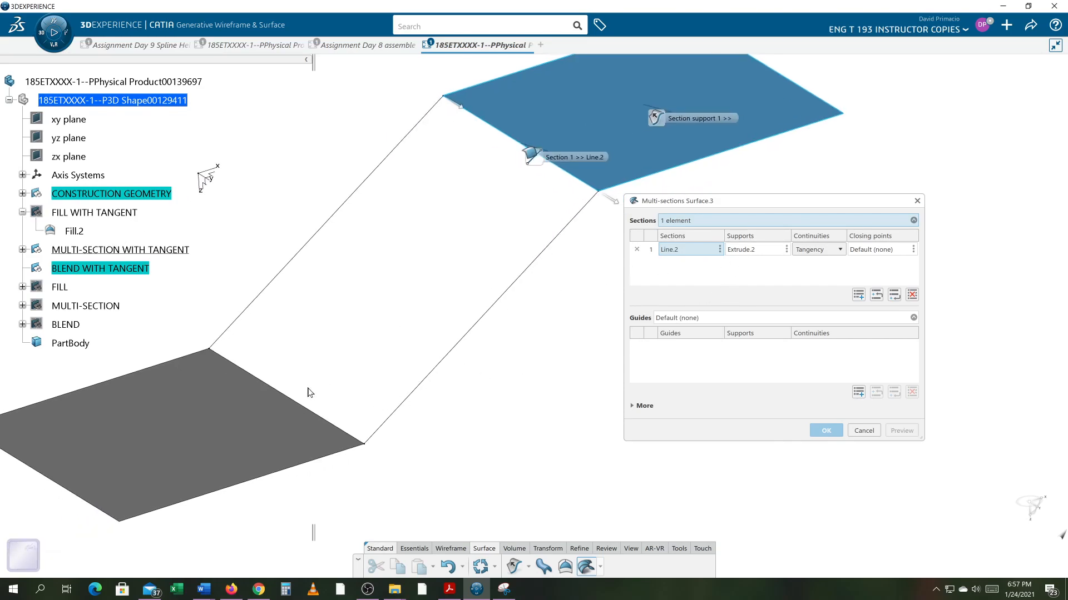
pyautogui.click(304, 409)
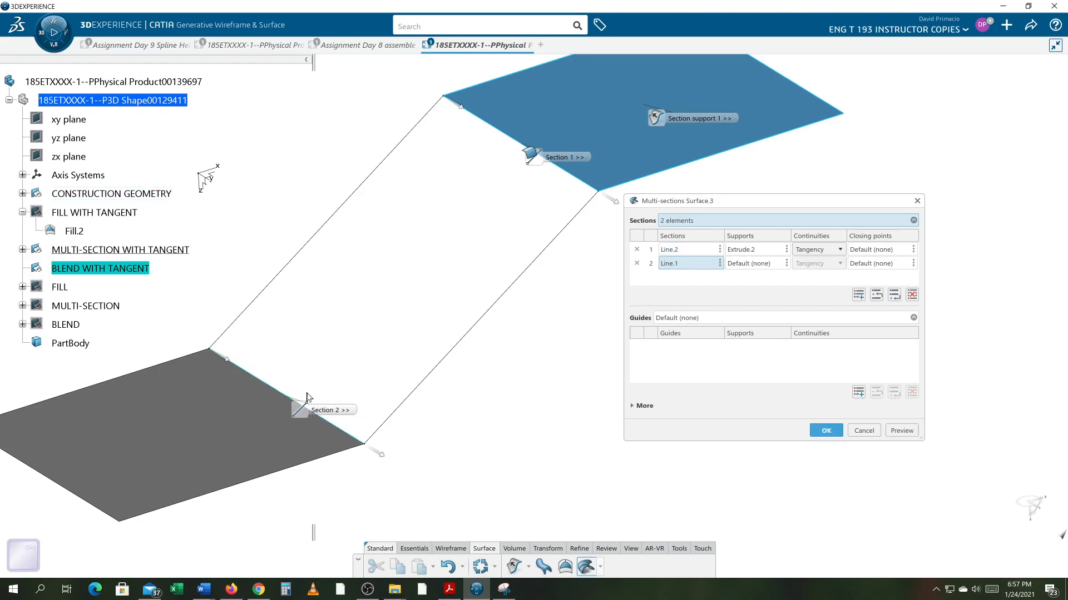
pyautogui.click(900, 431)
pyautogui.moveTo(531, 428); pyautogui.dragTo(573, 282, button='middle')
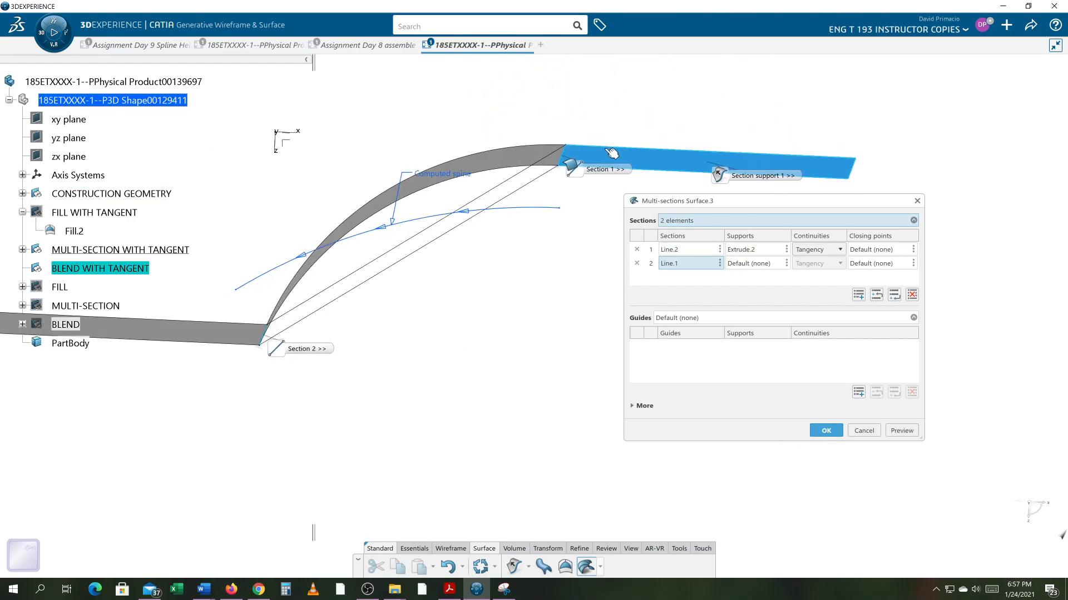
pyautogui.moveTo(411, 334); pyautogui.dragTo(493, 364, button='middle')
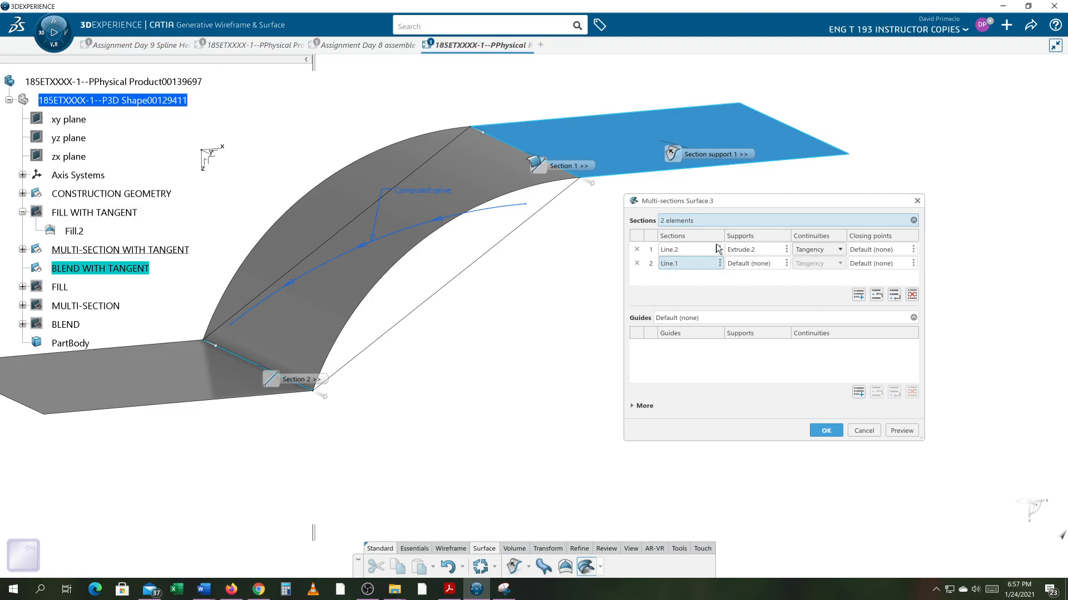
pyautogui.click(227, 383)
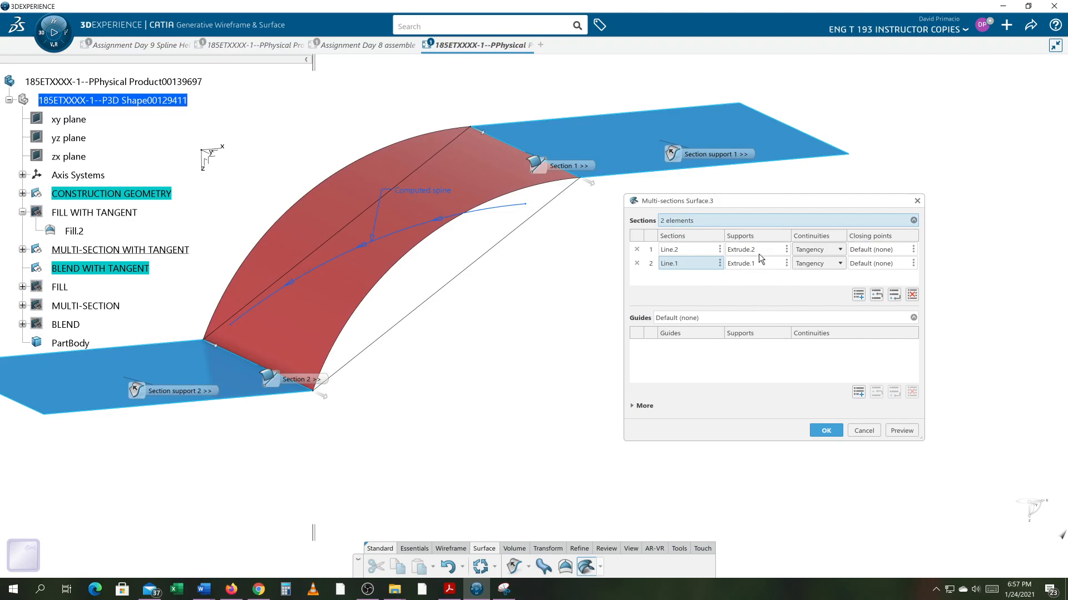
pyautogui.click(902, 431)
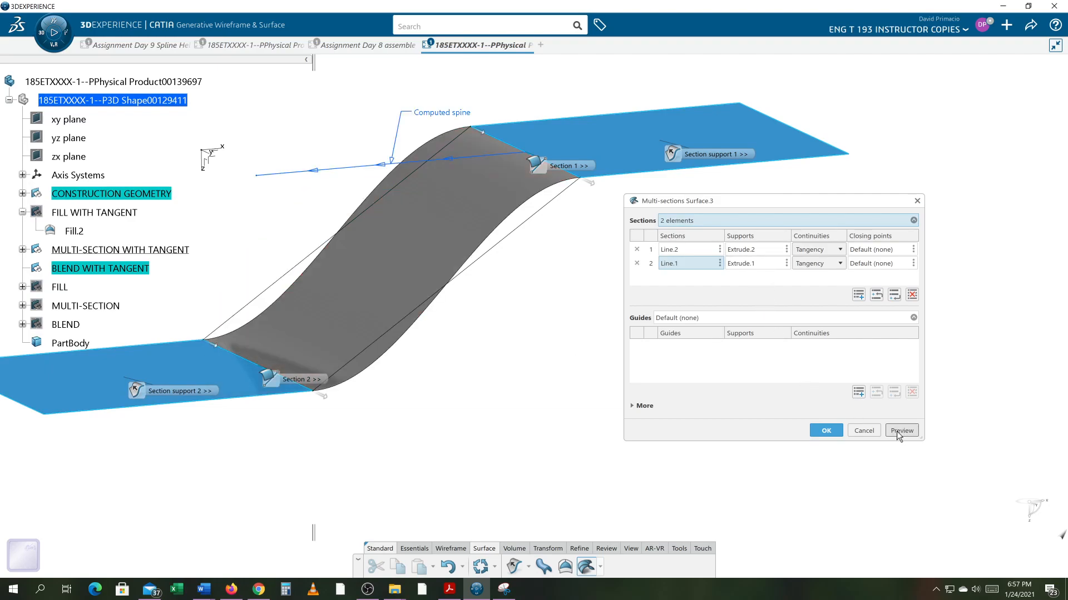
pyautogui.scroll(5, 515, 382)
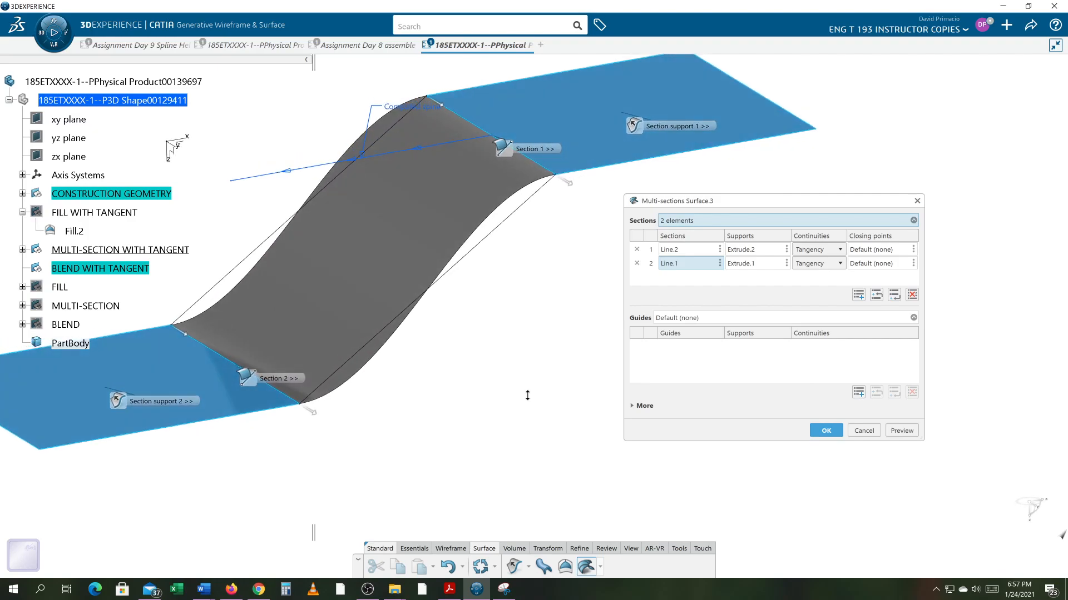
pyautogui.moveTo(594, 409)
pyautogui.mouseDown(button='middle')
pyautogui.moveTo(618, 414)
pyautogui.moveTo(584, 405)
pyautogui.mouseUp(button='middle')
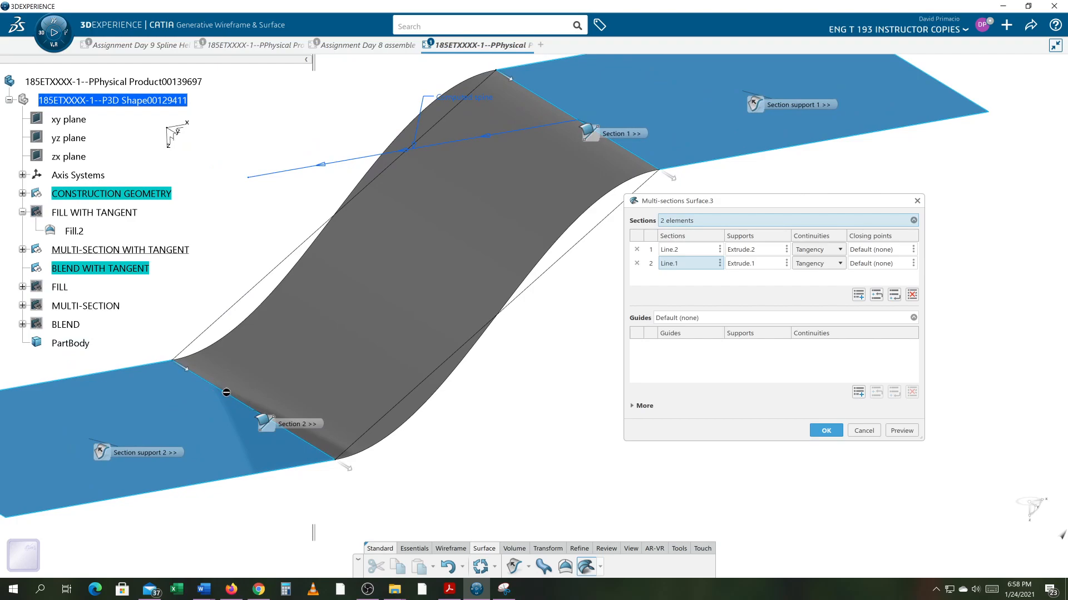
pyautogui.moveTo(227, 395)
pyautogui.moveTo(568, 363); pyautogui.dragTo(531, 323, button='middle')
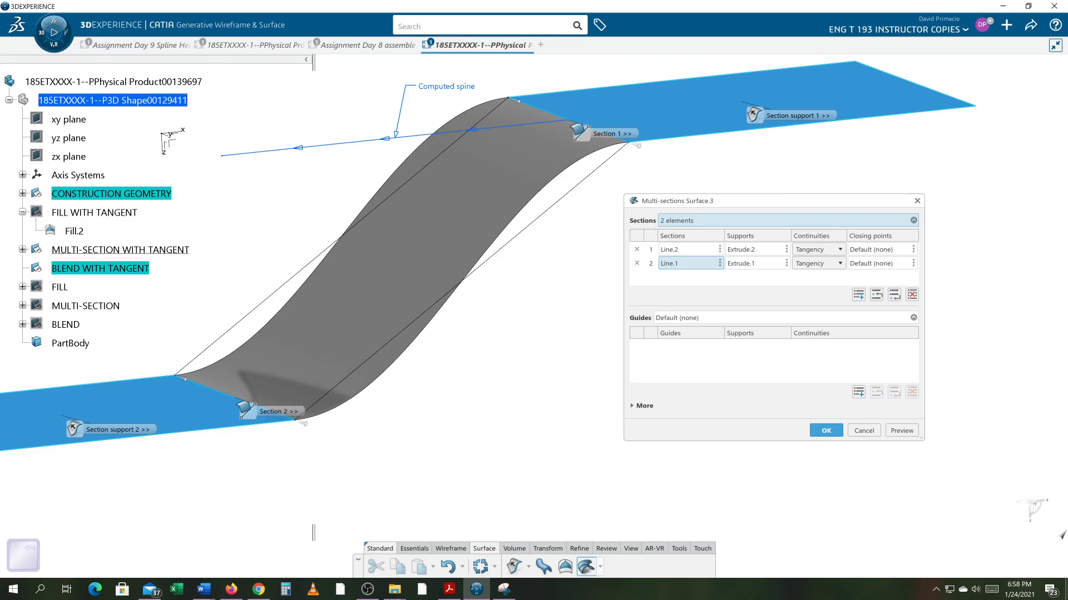
pyautogui.click(863, 431)
# Step: Create a multi-sections surface from Line.1 to Line.2, with Extrude.1 and Extrude.2 as their respective supports and Tangency continuity
pyautogui.moveTo(598, 412); pyautogui.dragTo(665, 495, button='middle')
pyautogui.click(587, 566)
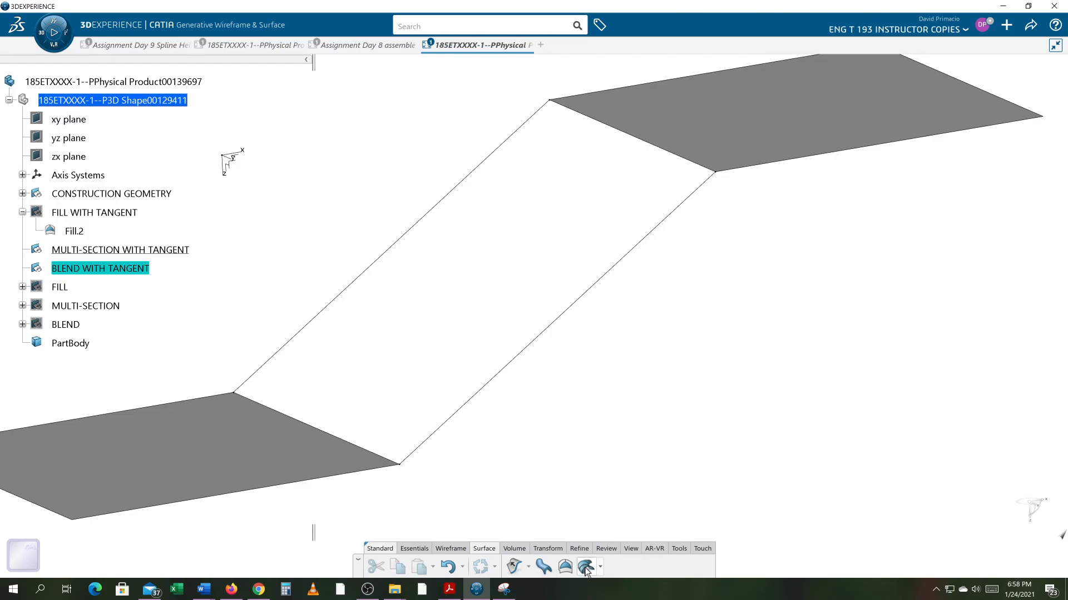
pyautogui.click(352, 446)
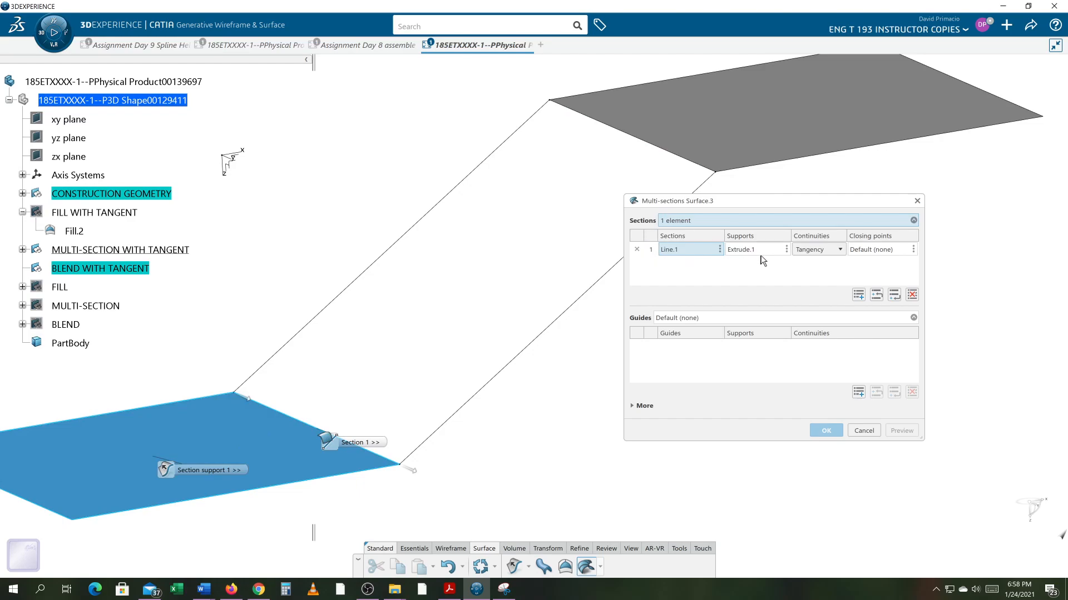
pyautogui.click(648, 144)
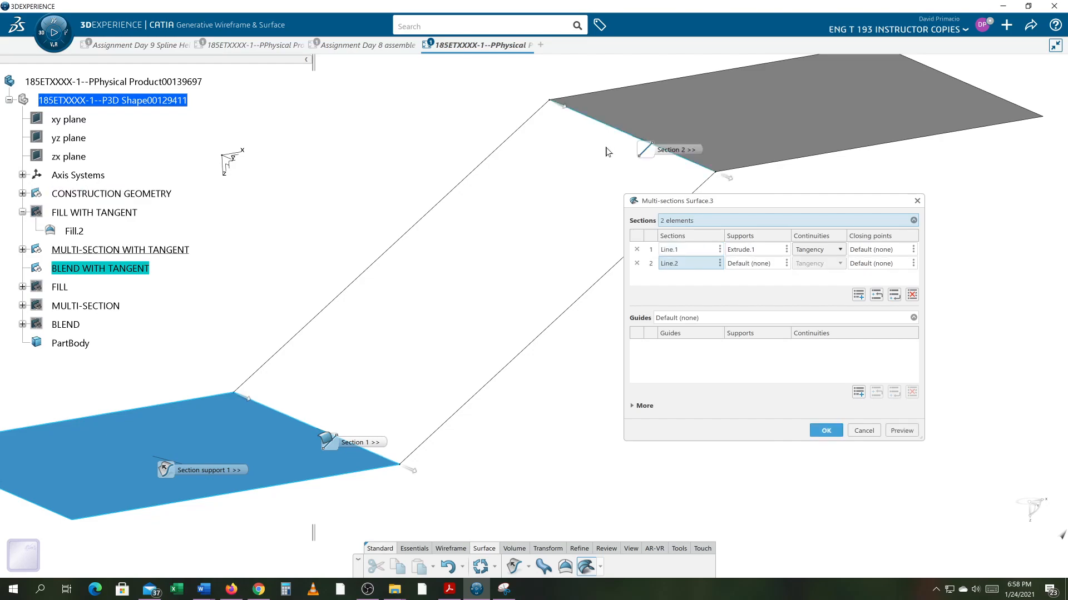
pyautogui.click(745, 106)
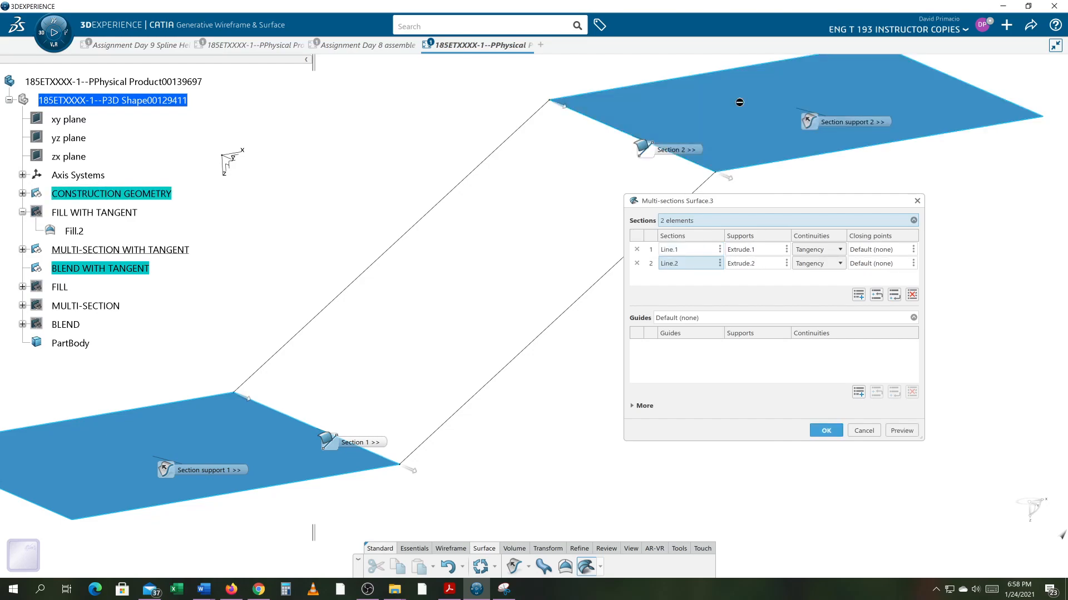
pyautogui.click(901, 431)
pyautogui.click(821, 432)
# Step: Set the fill color of the new multi-sections surface to tan in its graphic properties
pyautogui.rightClick(470, 285)
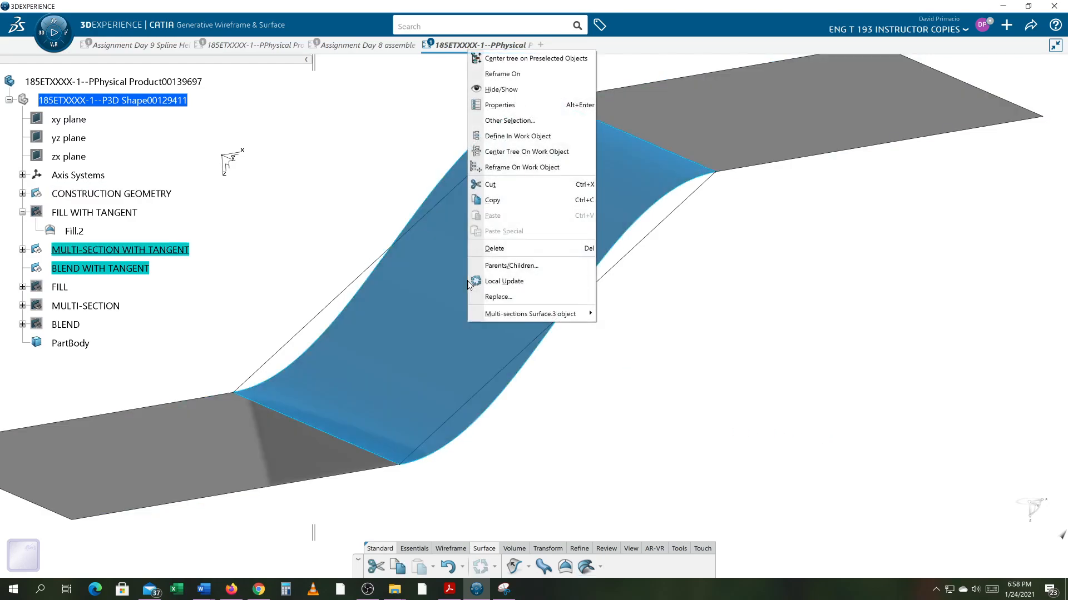
pyautogui.click(549, 111)
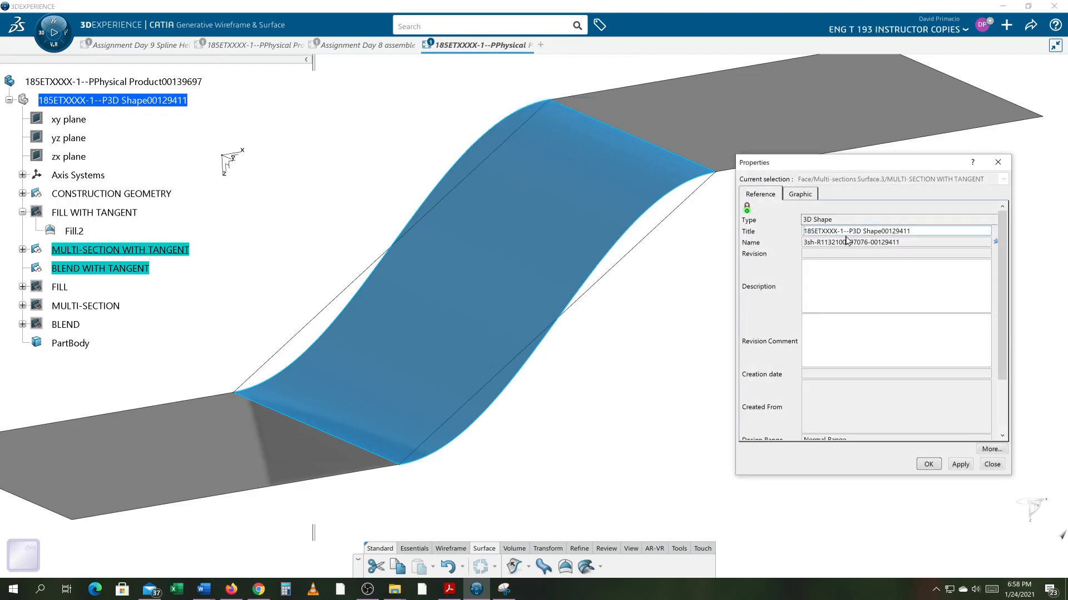
pyautogui.click(799, 194)
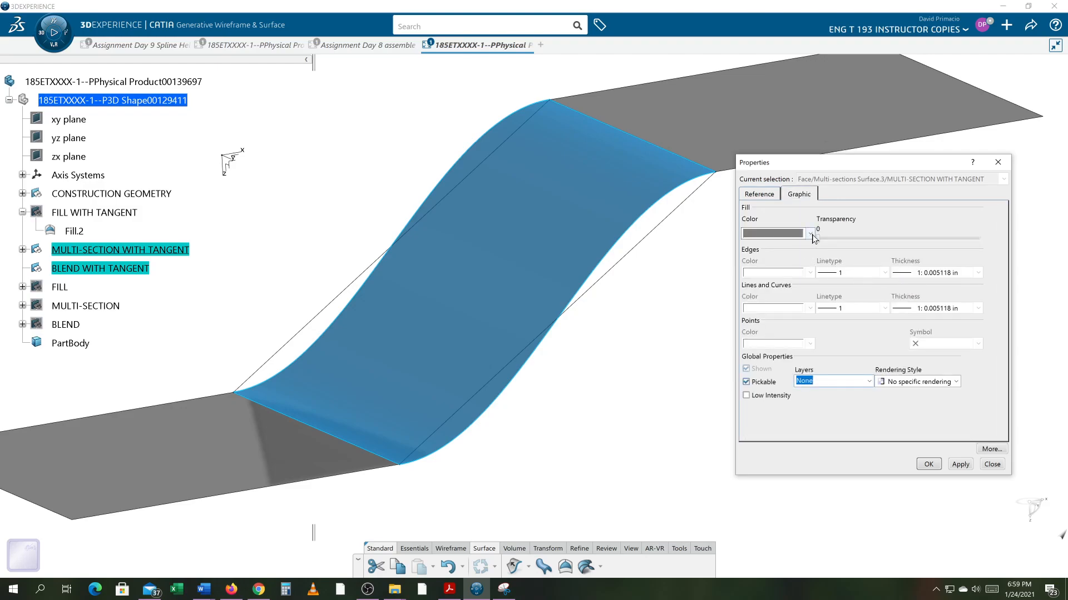
pyautogui.click(811, 233)
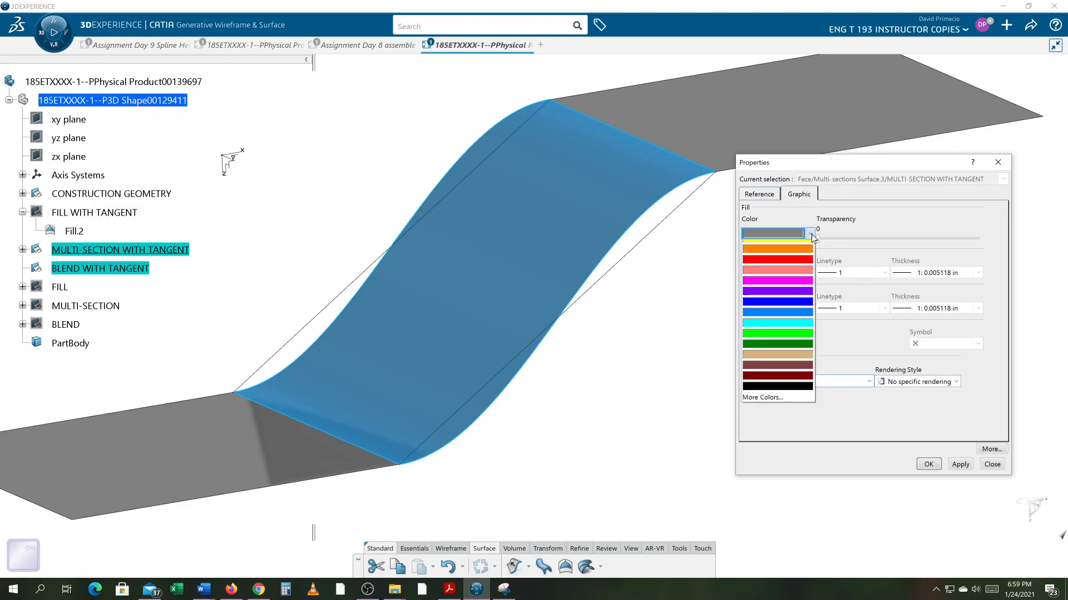
pyautogui.click(760, 389)
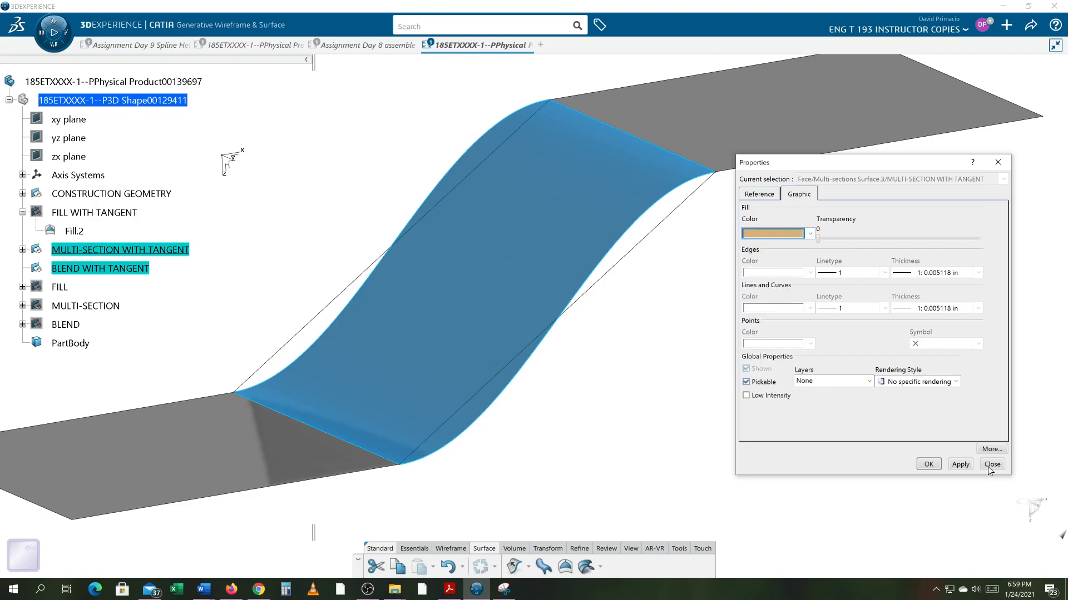
pyautogui.click(928, 464)
pyautogui.click(855, 432)
pyautogui.moveTo(636, 393); pyautogui.dragTo(446, 300, button='middle')
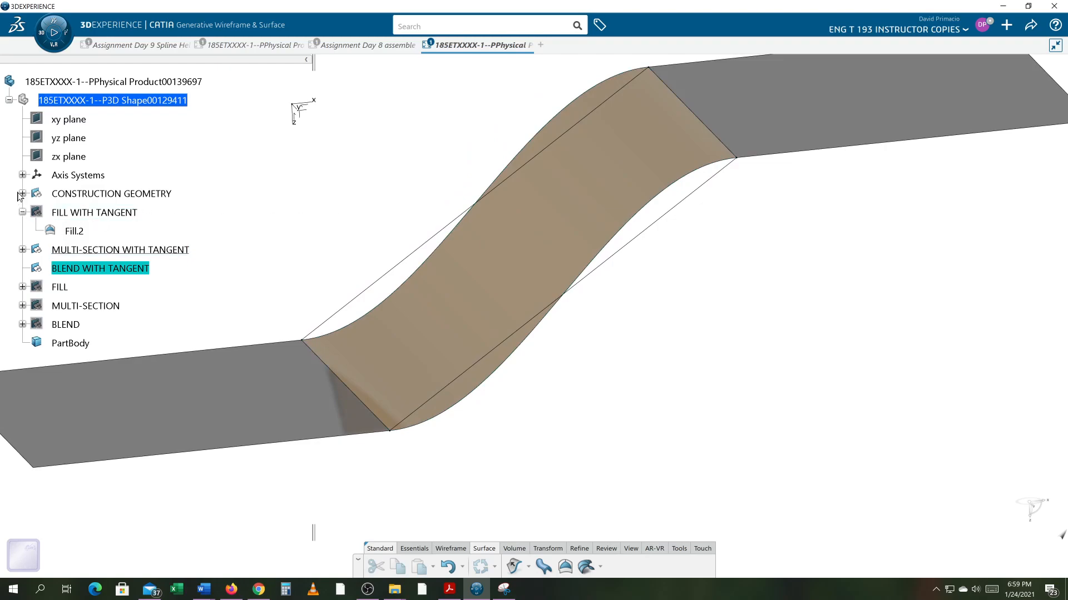
# Step: Show the FILL WITH TANGENT set alongside the multi-sections surface and expand the MULTI-SECTION WITH TANGENT set in the tree
pyautogui.click(22, 194)
pyautogui.click(22, 194)
pyautogui.rightClick(90, 217)
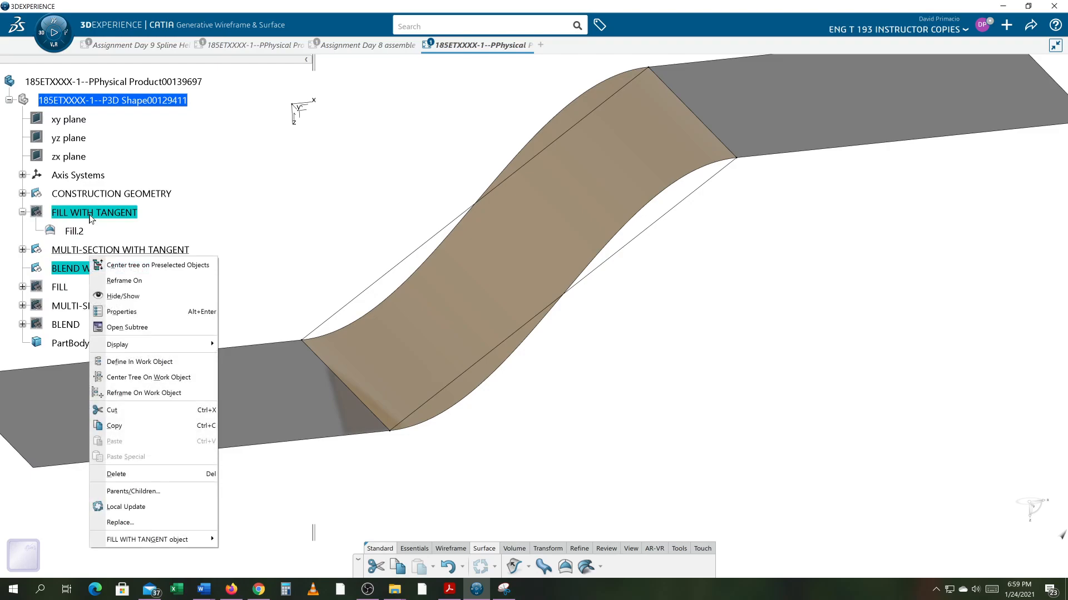
pyautogui.click(112, 296)
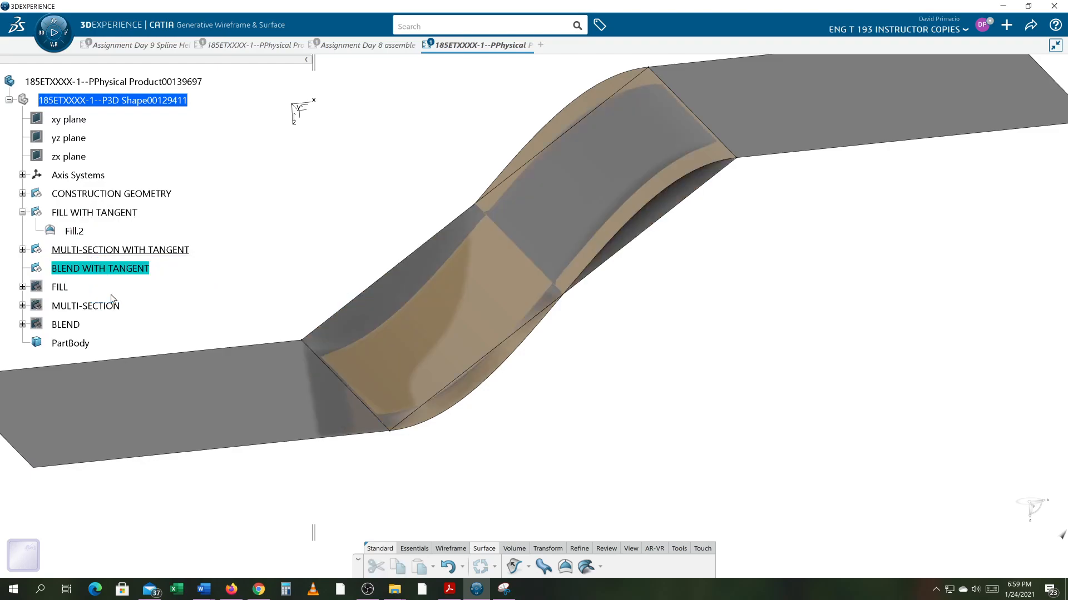
pyautogui.click(22, 250)
pyautogui.moveTo(565, 373)
pyautogui.mouseDown(button='middle')
pyautogui.moveTo(520, 301)
pyautogui.moveTo(519, 317)
pyautogui.moveTo(560, 357)
pyautogui.mouseUp(button='middle')
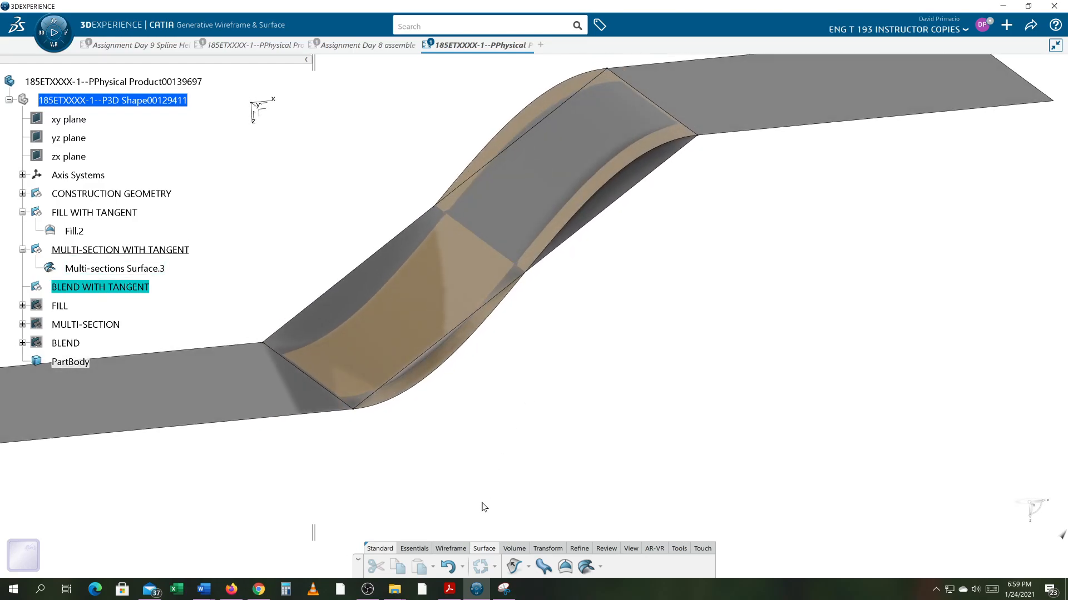
# Step: Try to measure the maximum distance from 1 to 2 between Fill.2 and Multi-sections Surface.3
pyautogui.click(679, 549)
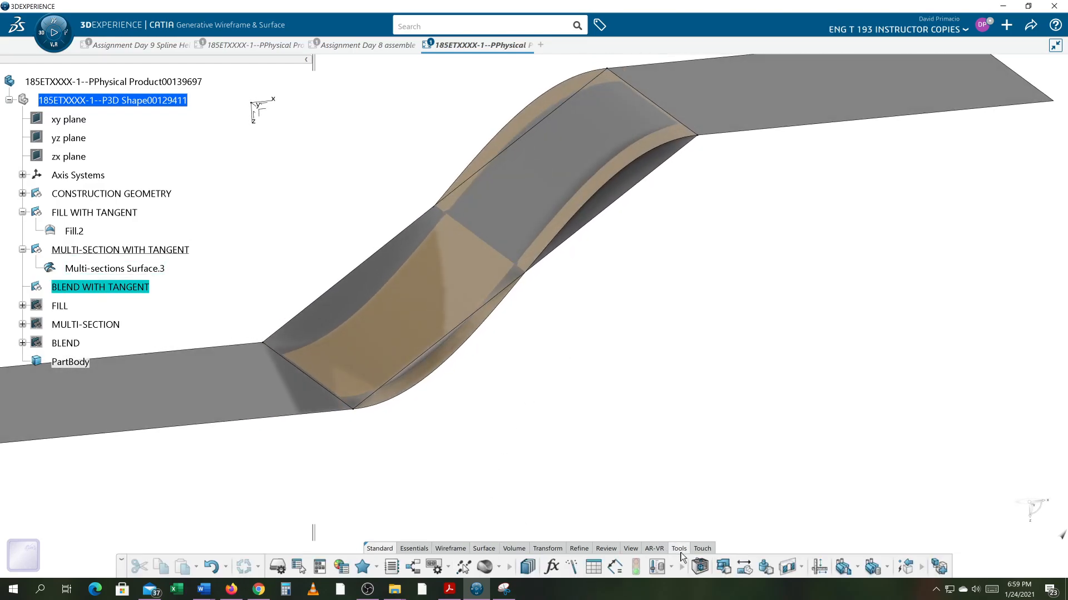
pyautogui.click(747, 568)
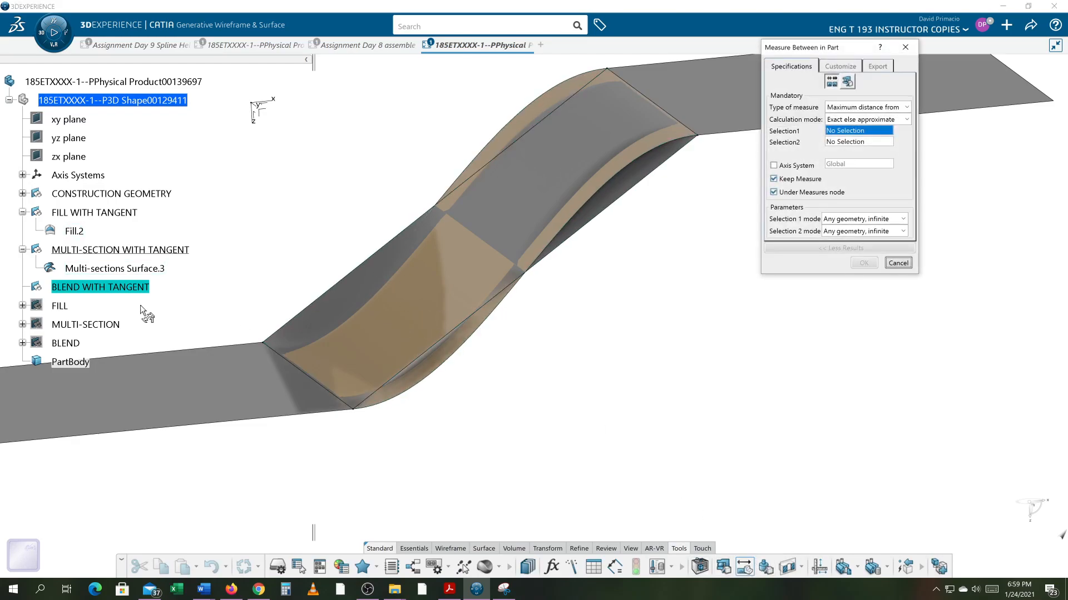
pyautogui.click(74, 232)
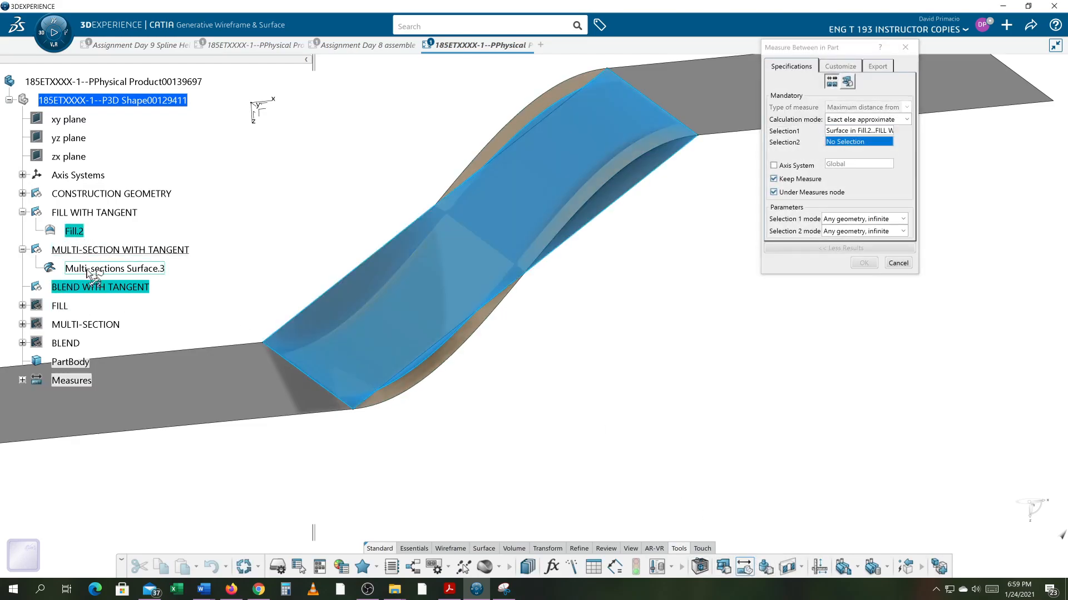
pyautogui.click(114, 269)
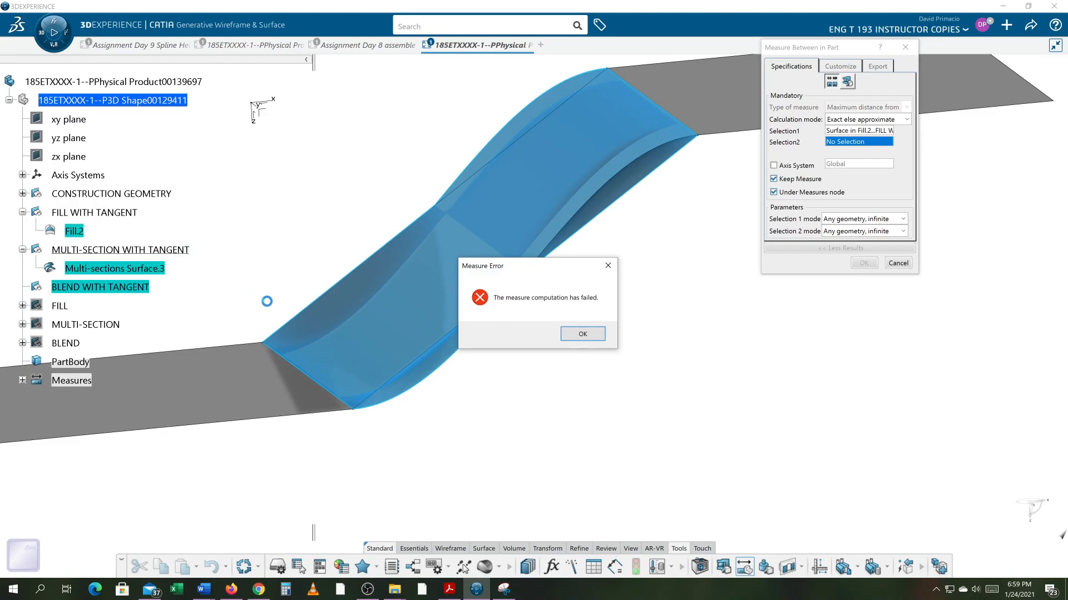
pyautogui.click(582, 333)
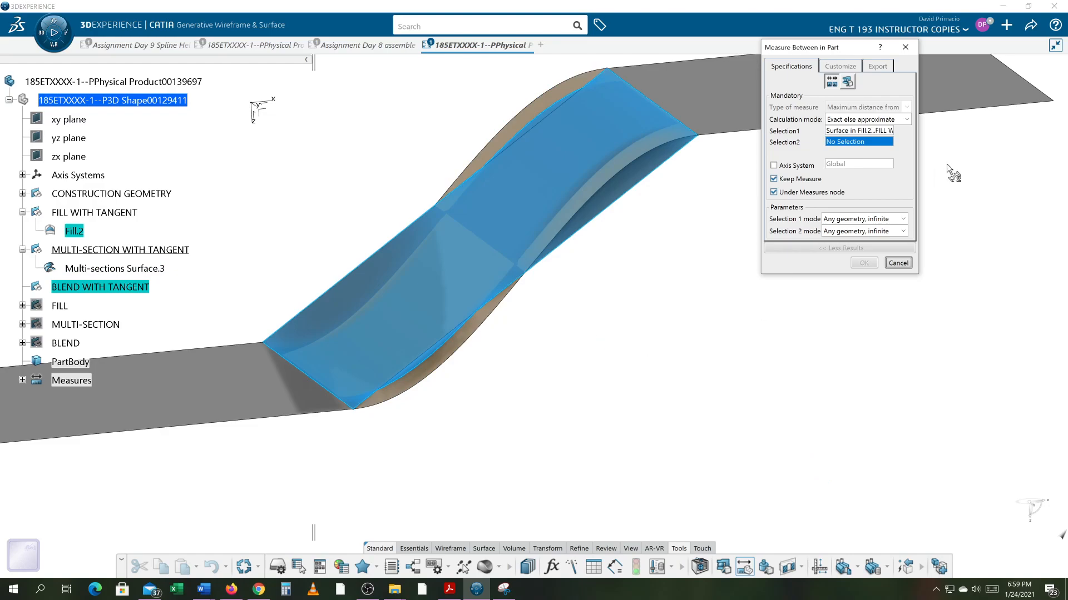
pyautogui.click(906, 119)
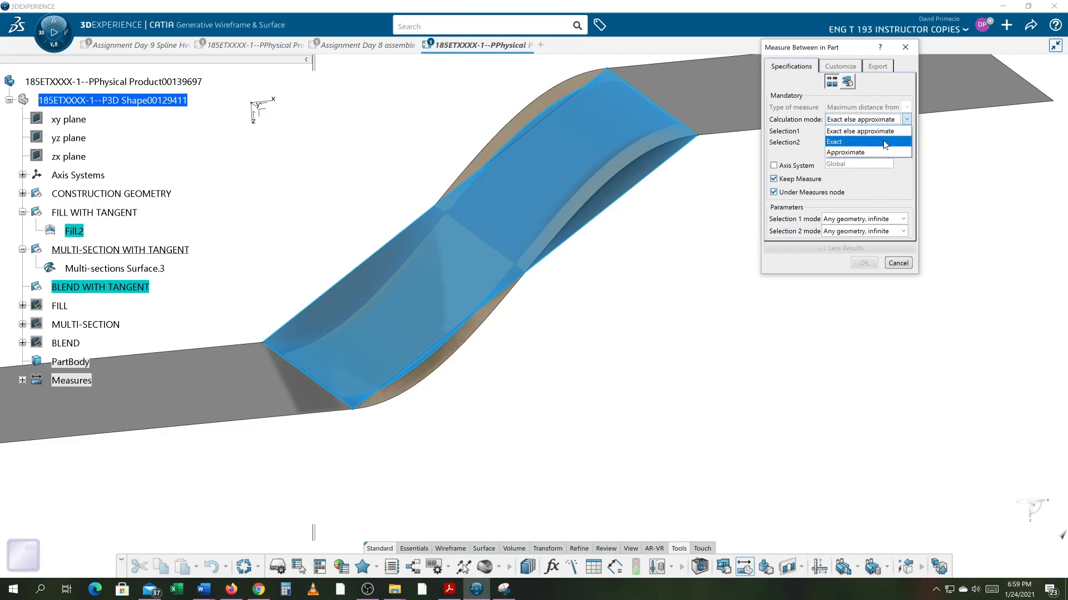
pyautogui.click(859, 132)
pyautogui.click(898, 263)
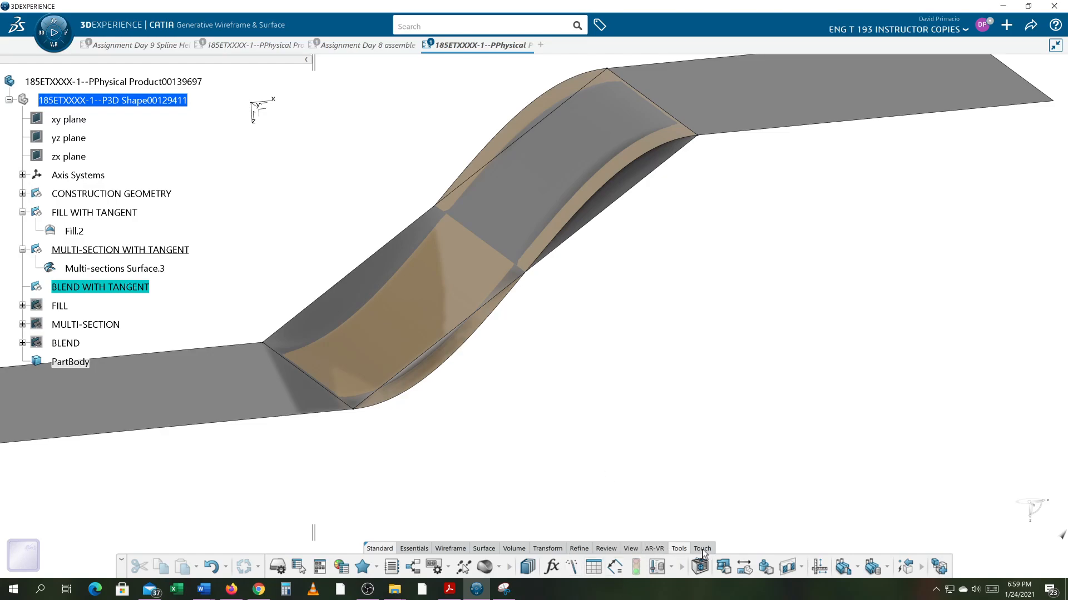
# Step: Try to measure between Fill.2 and Multi-sections Surface.3 with the Maximum distance type
pyautogui.click(744, 567)
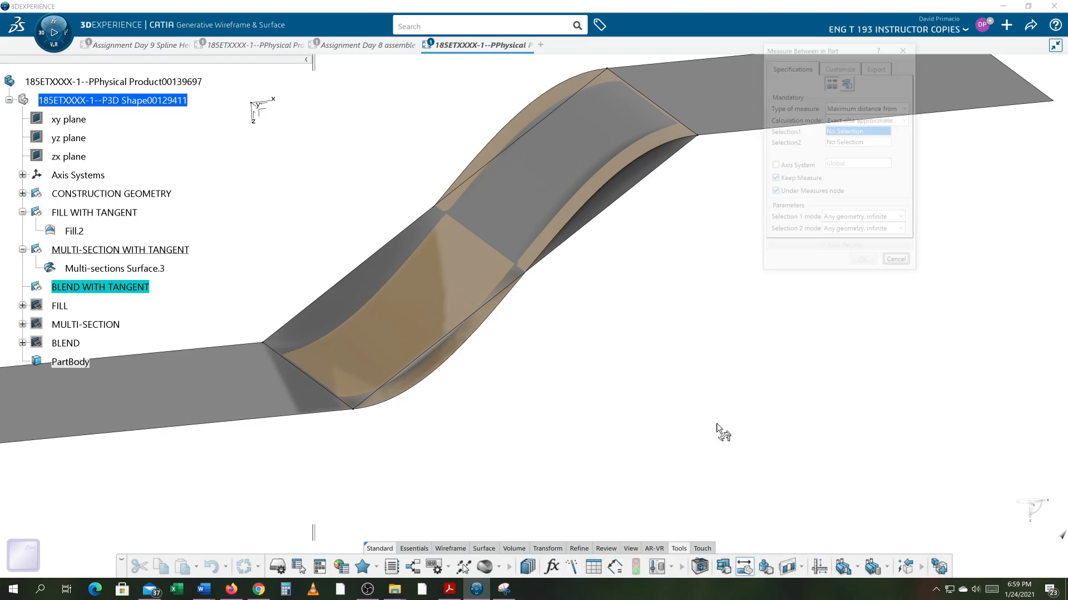
pyautogui.click(859, 106)
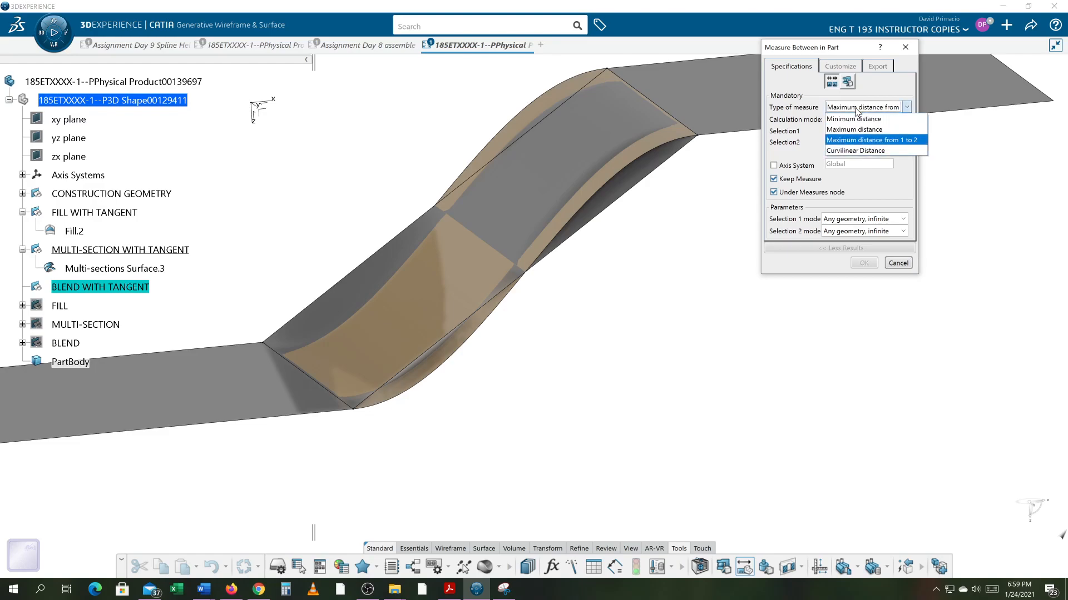
pyautogui.click(884, 129)
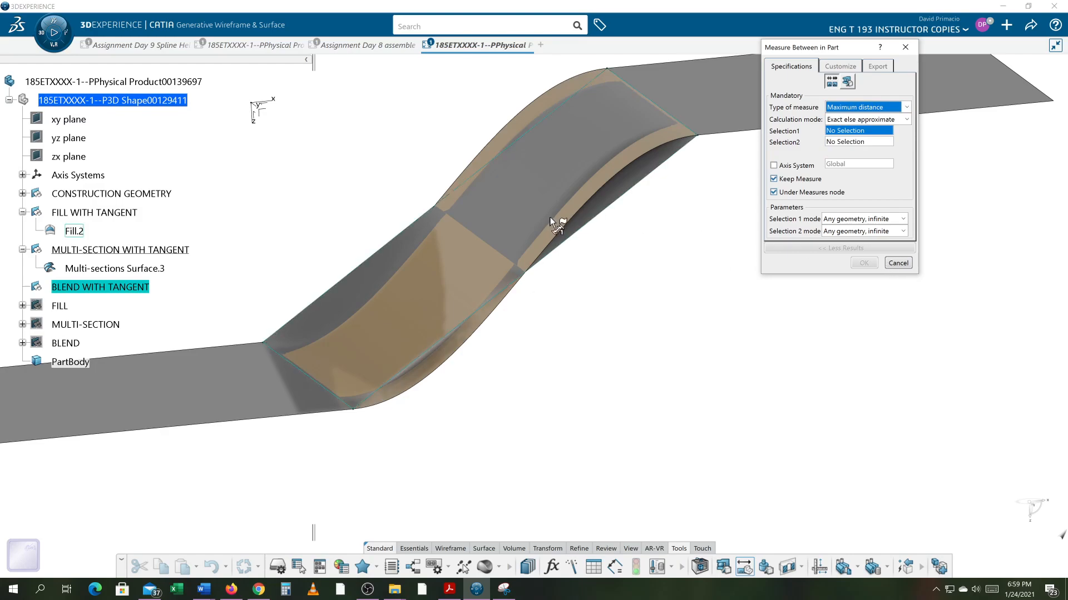
pyautogui.click(75, 232)
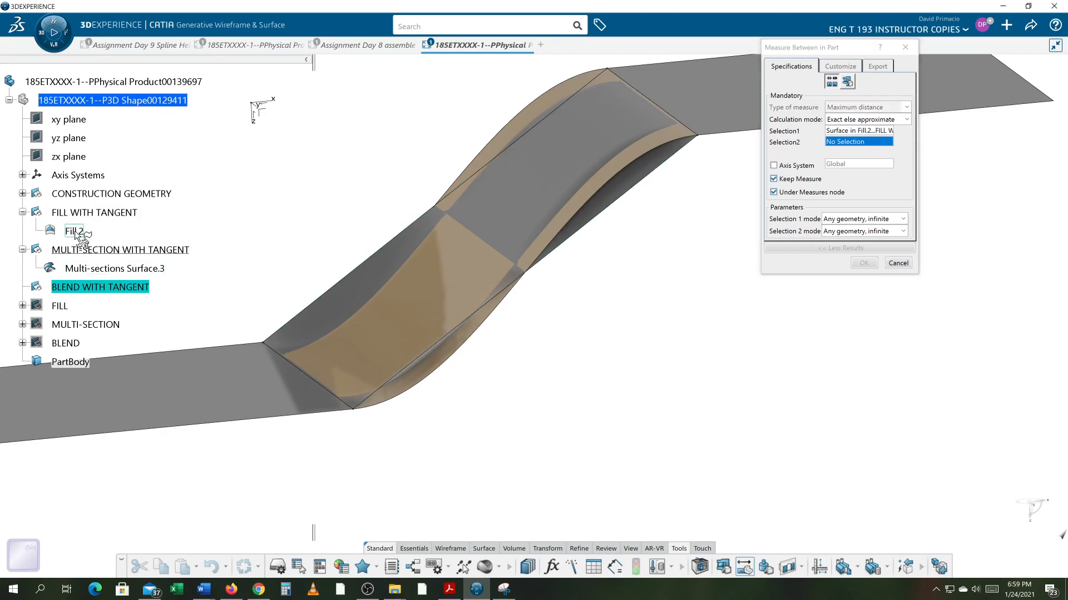
pyautogui.click(108, 269)
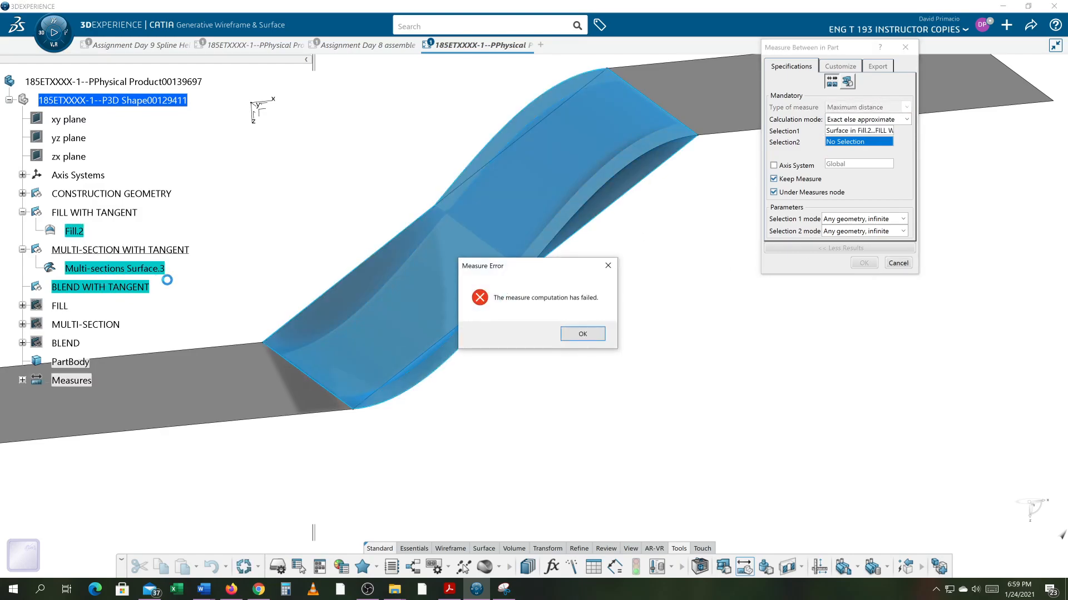
pyautogui.click(599, 336)
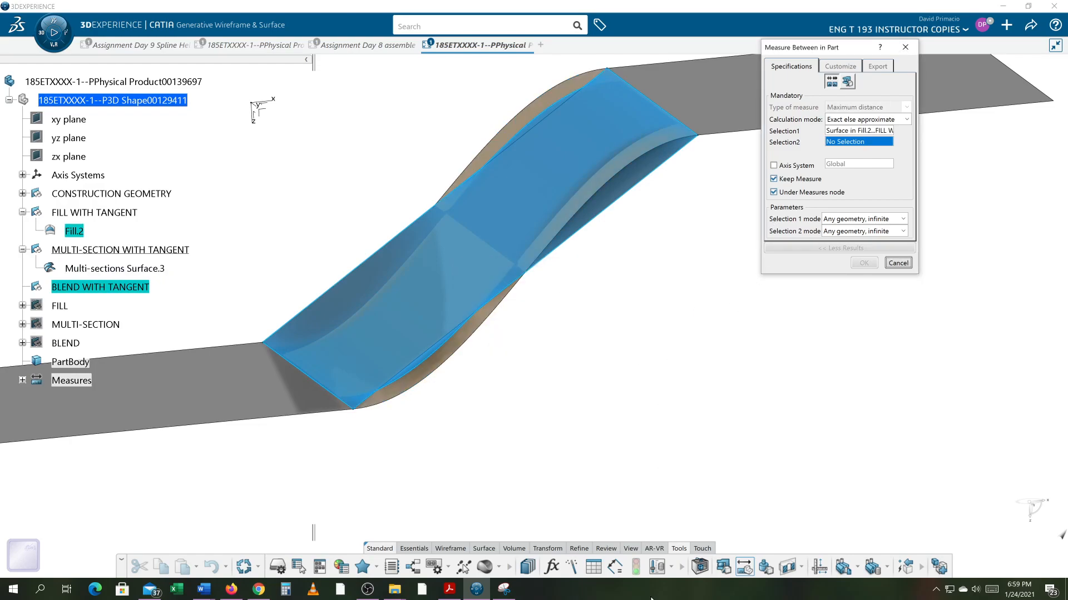
pyautogui.click(898, 263)
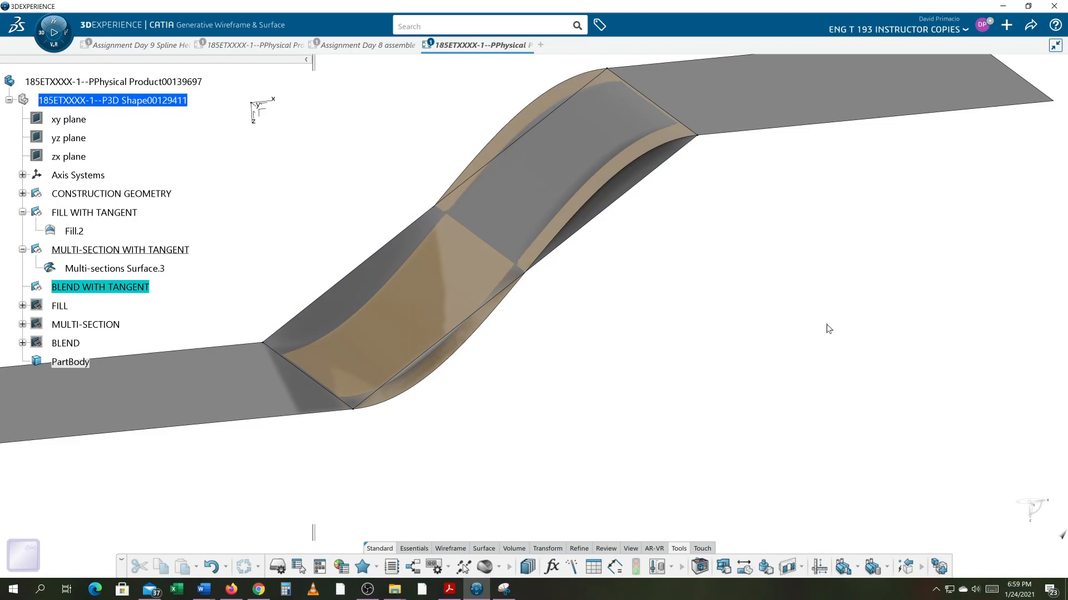
# Step: Measure the minimum distance between Fill.2 and Multi-sections Surface.3, keeping the measure on the model
pyautogui.click(745, 567)
pyautogui.click(849, 105)
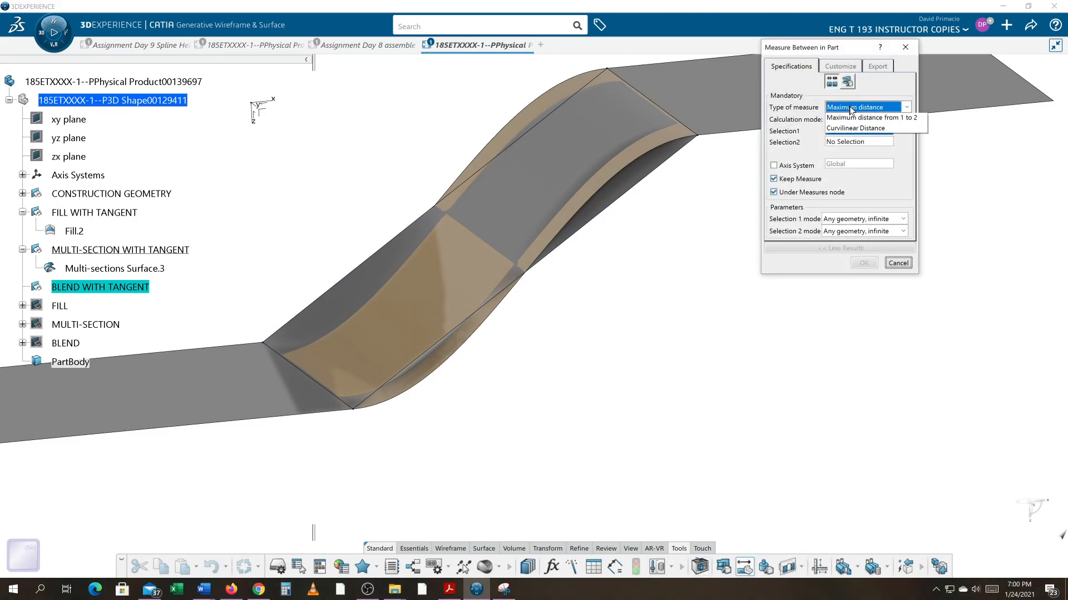
pyautogui.click(856, 115)
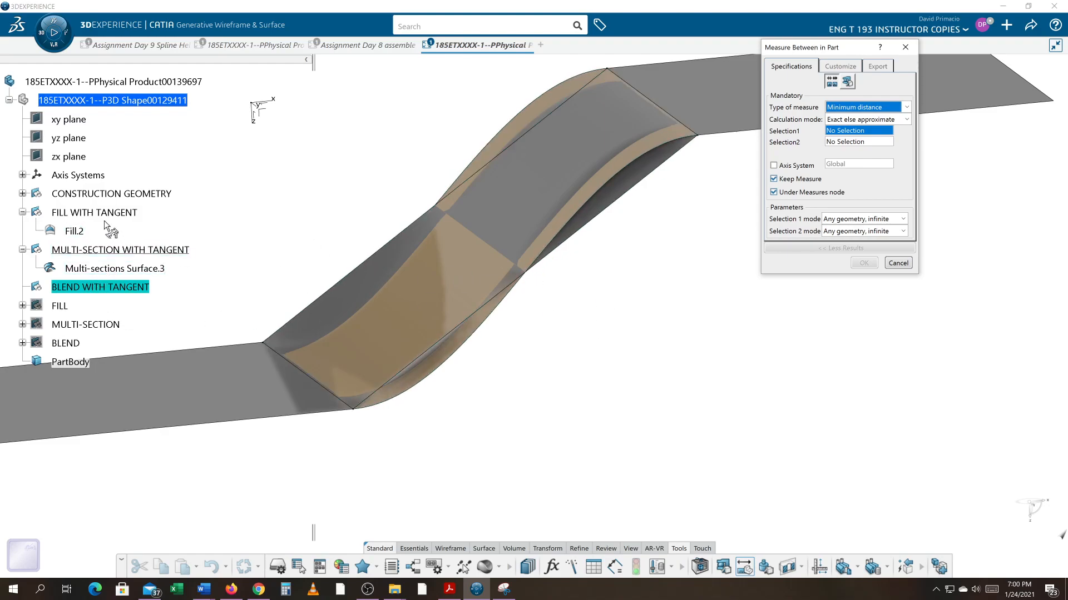
pyautogui.click(74, 232)
pyautogui.click(95, 271)
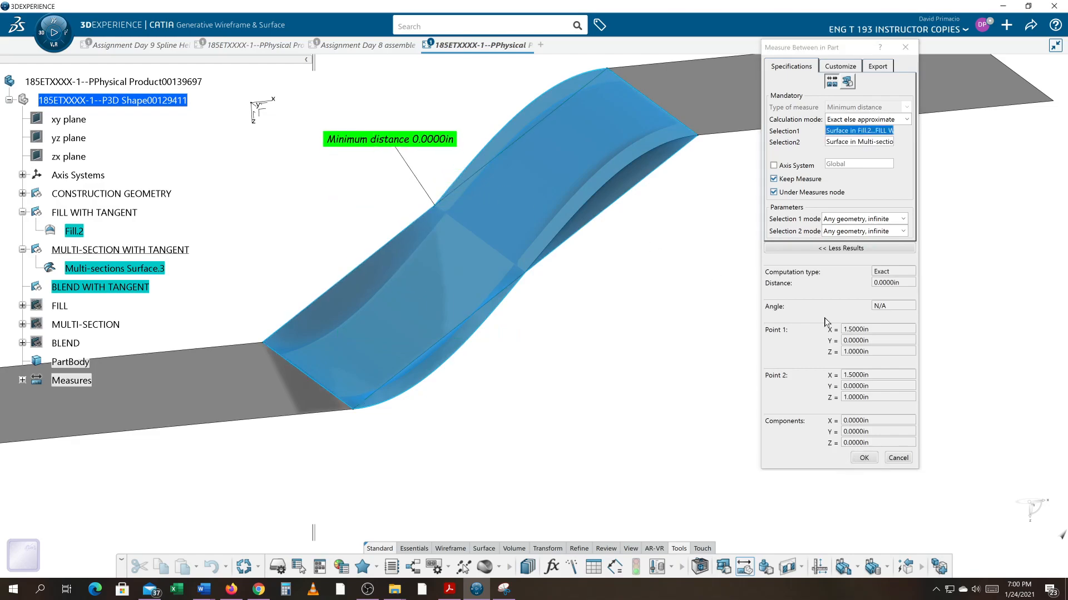
pyautogui.moveTo(531, 307); pyautogui.dragTo(558, 349, button='middle')
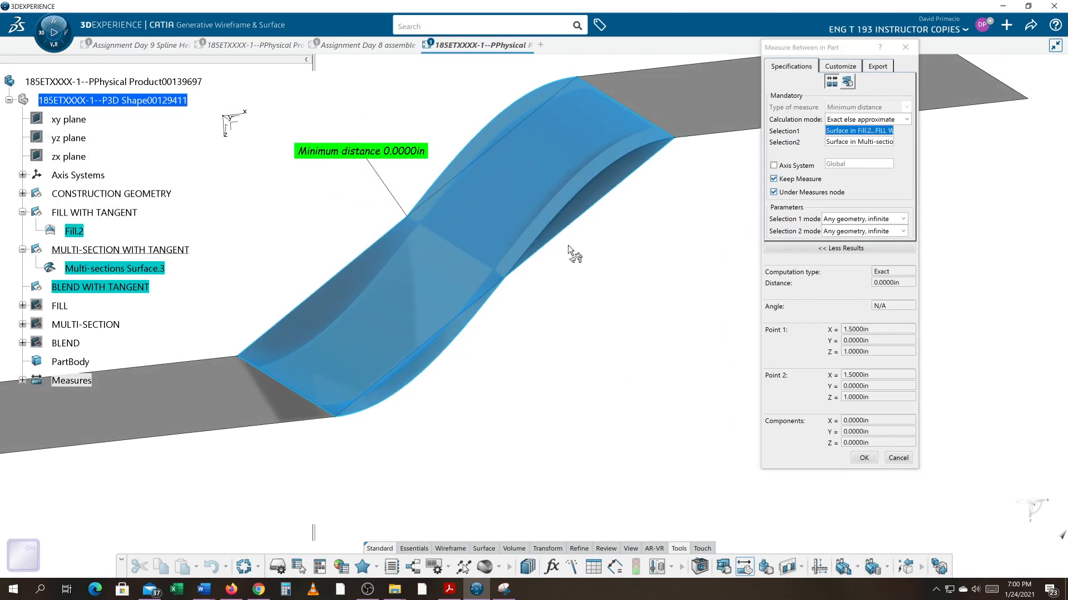
pyautogui.click(863, 458)
pyautogui.moveTo(535, 374)
pyautogui.mouseDown(button='middle')
pyautogui.moveTo(453, 302)
pyautogui.moveTo(552, 411)
pyautogui.moveTo(539, 387)
pyautogui.mouseUp(button='middle')
pyautogui.moveTo(650, 382); pyautogui.dragTo(660, 418, button='middle')
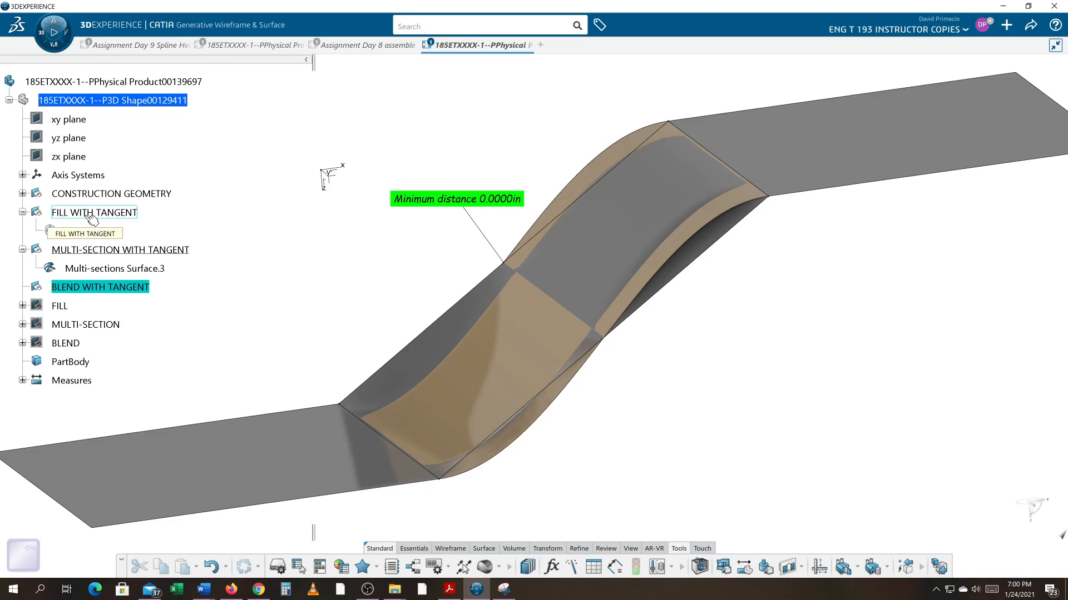
# Step: Undo the minimum distance measurement, leaving FILL WITH TANGENT shown and the multi-sections surface tan
pyautogui.hotkey('ctrl', 'z')
pyautogui.hotkey('ctrl', 'z')
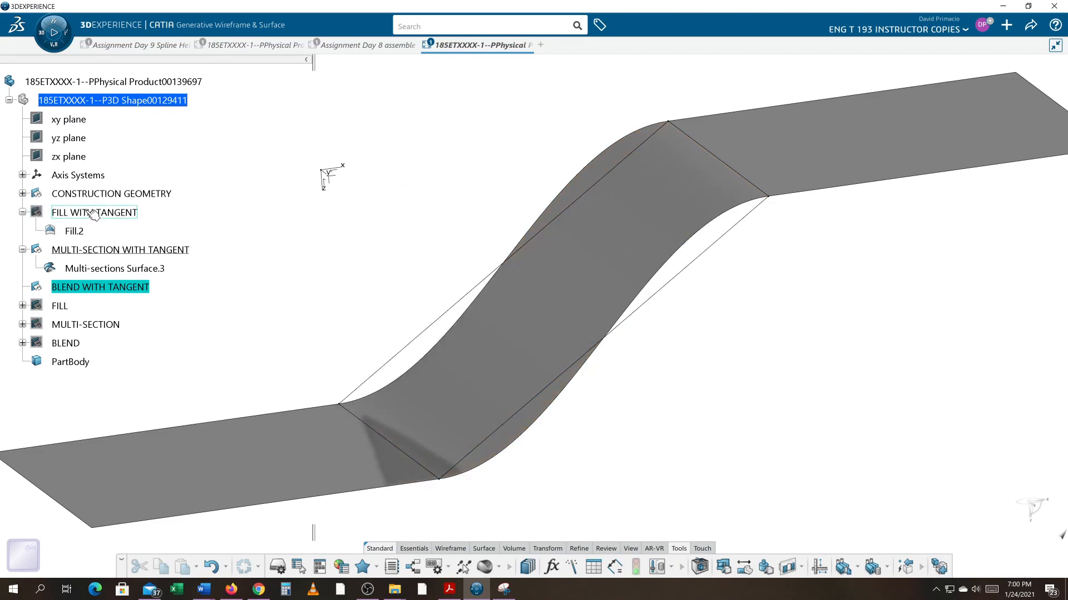
pyautogui.hotkey('ctrl', 'y')
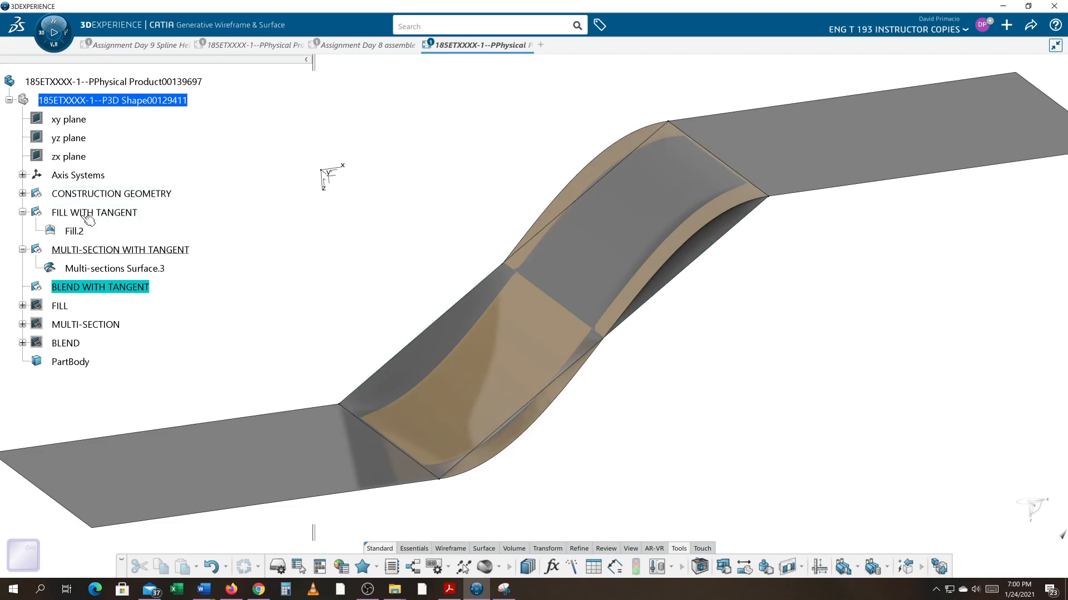
# Step: Hide the FILL WITH TANGENT and MULTI-SECTION WITH TANGENT sets
pyautogui.rightClick(86, 216)
pyautogui.click(139, 289)
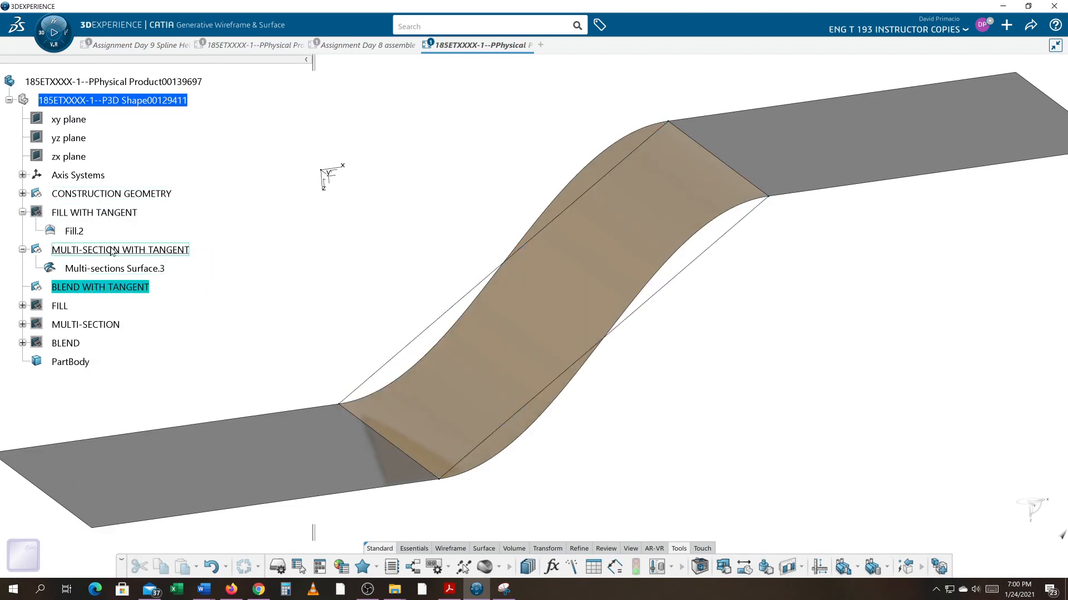
pyautogui.rightClick(112, 251)
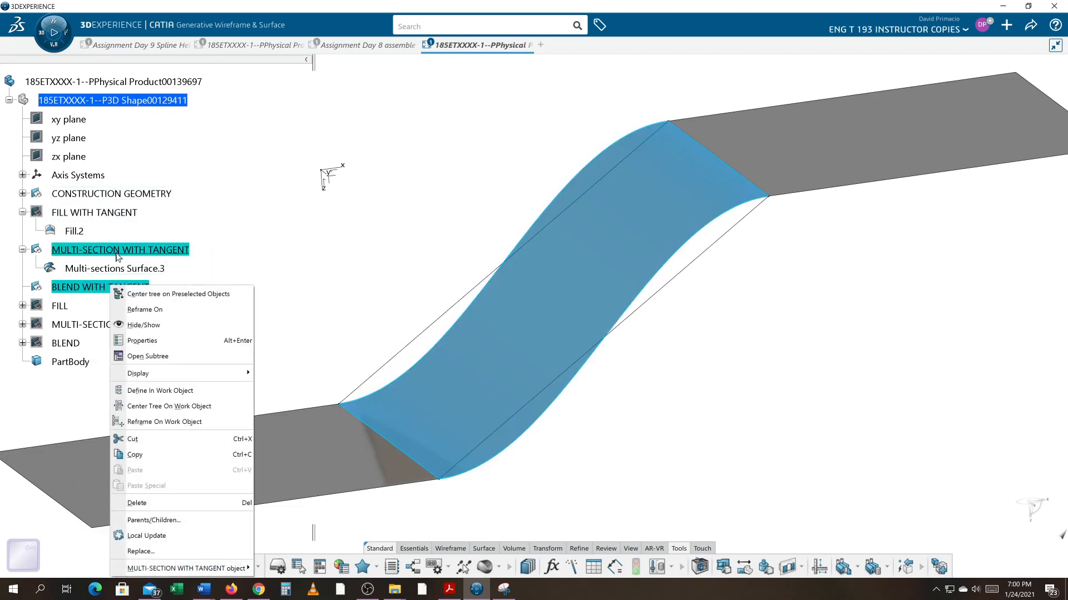
pyautogui.click(148, 326)
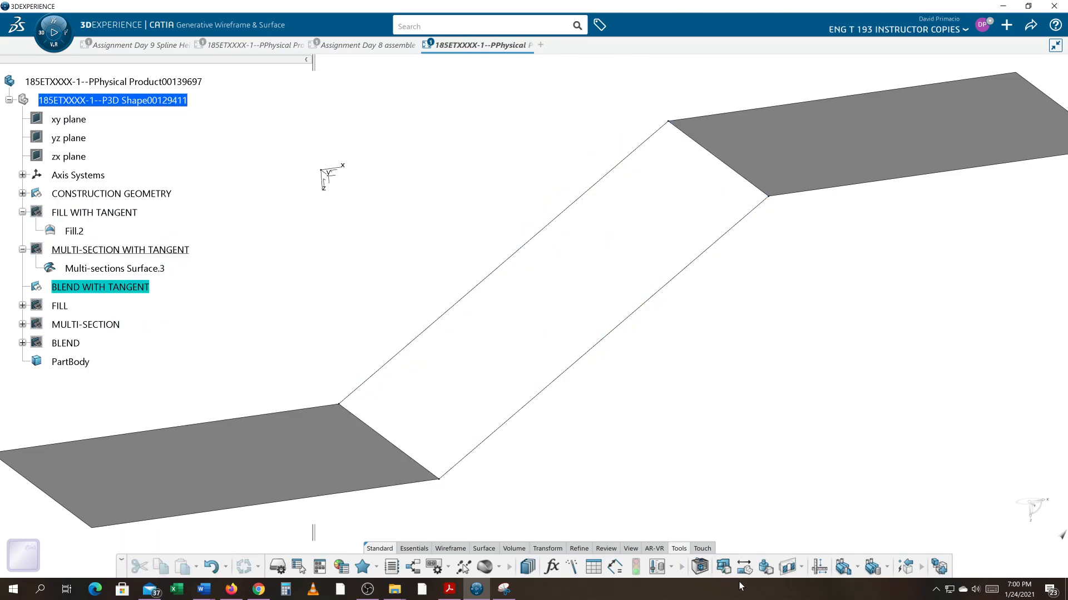
# Step: Create a blend surface from Line.1 supported by Extrude.1 to Line.2 supported by Extrude.2, with Tangency continuity at both ends
pyautogui.click(483, 549)
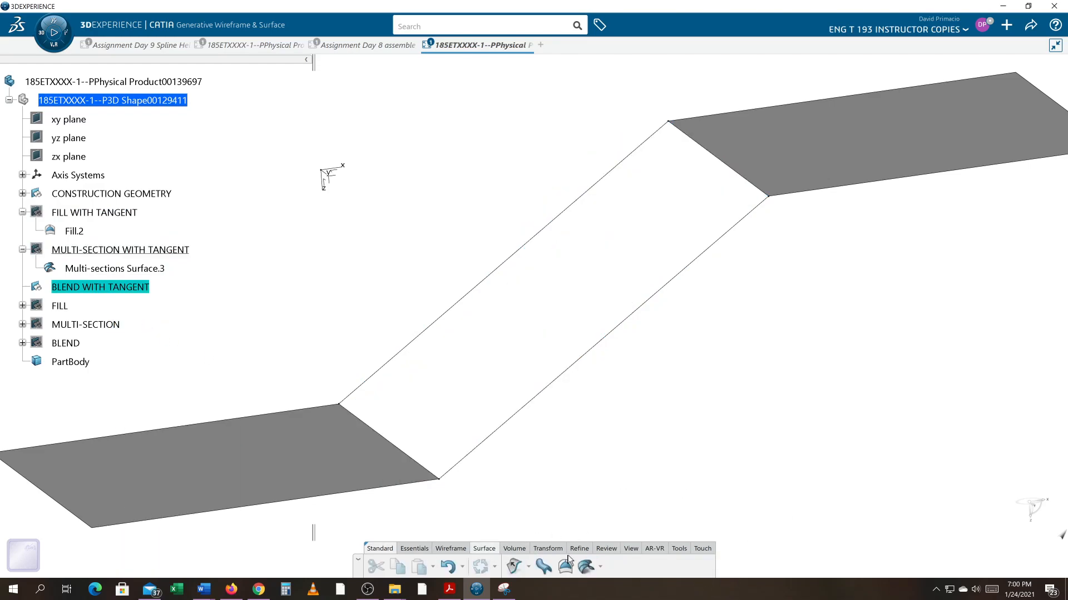
pyautogui.click(600, 566)
pyautogui.click(613, 545)
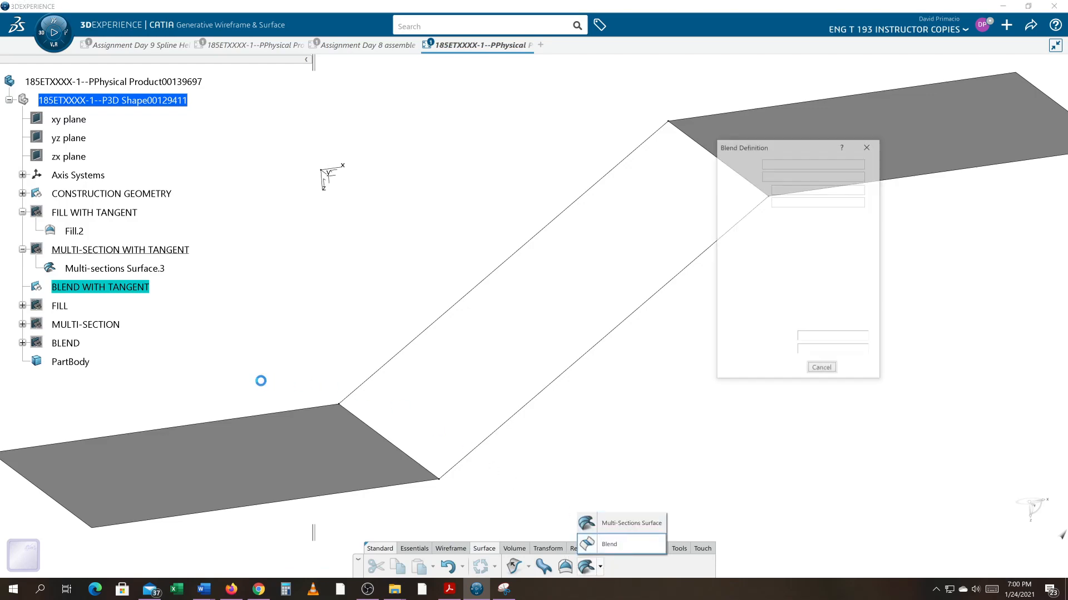
pyautogui.click(398, 448)
pyautogui.click(340, 461)
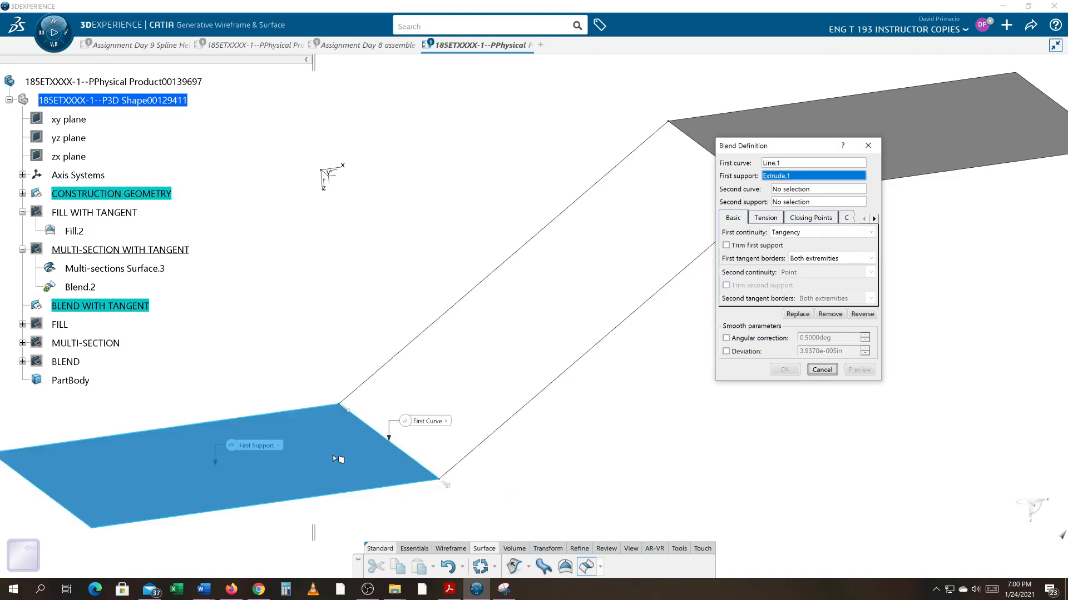
pyautogui.moveTo(444, 501); pyautogui.dragTo(379, 511, button='middle')
pyautogui.moveTo(409, 567); pyautogui.dragTo(255, 598, button='middle')
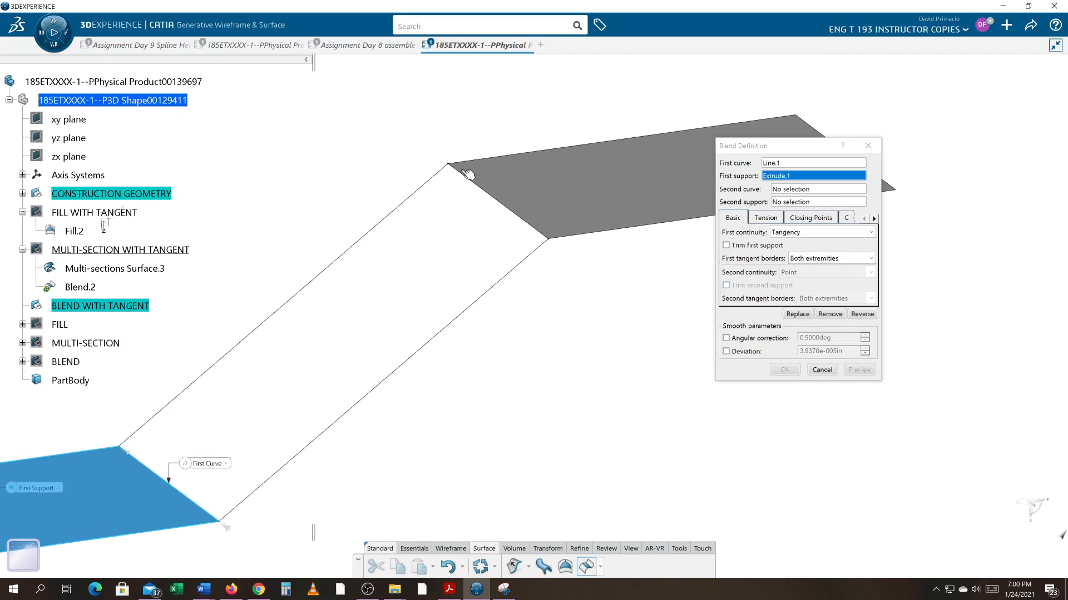
pyautogui.click(497, 200)
pyautogui.click(634, 183)
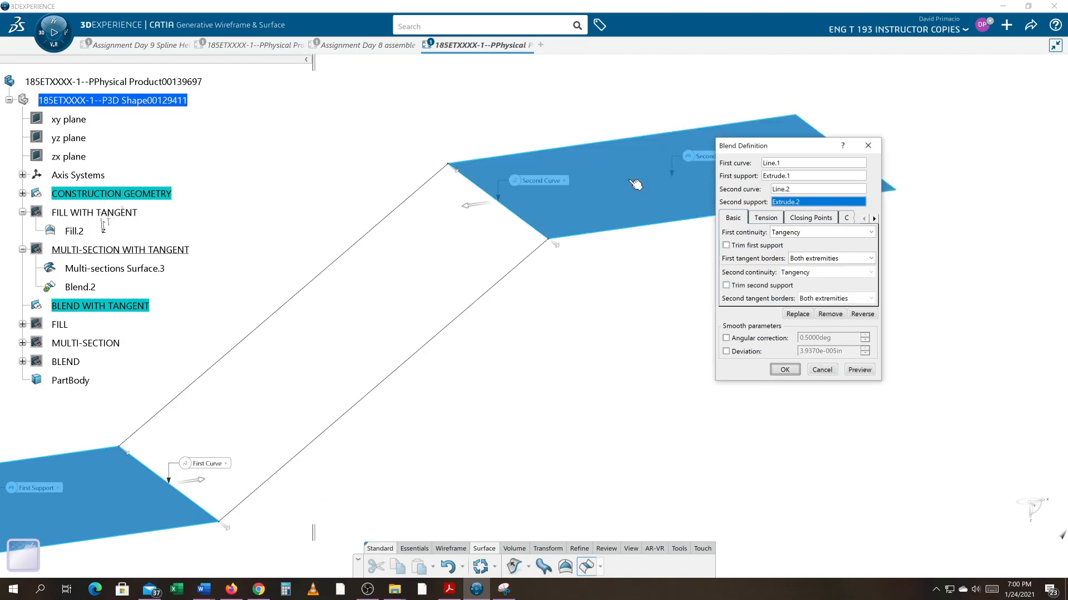
pyautogui.click(860, 371)
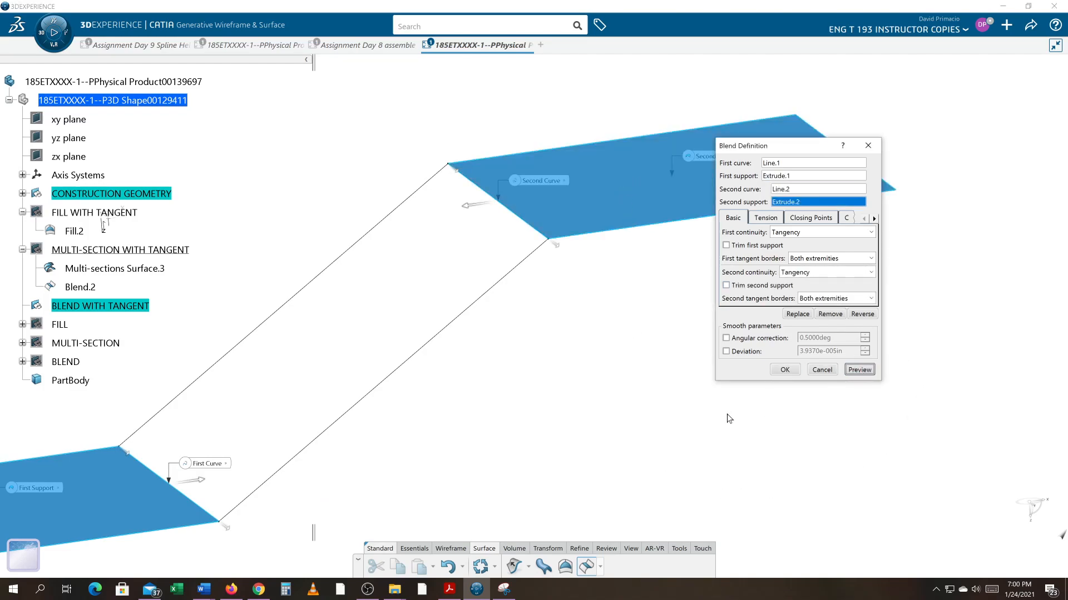
pyautogui.moveTo(649, 410); pyautogui.dragTo(725, 237, button='middle')
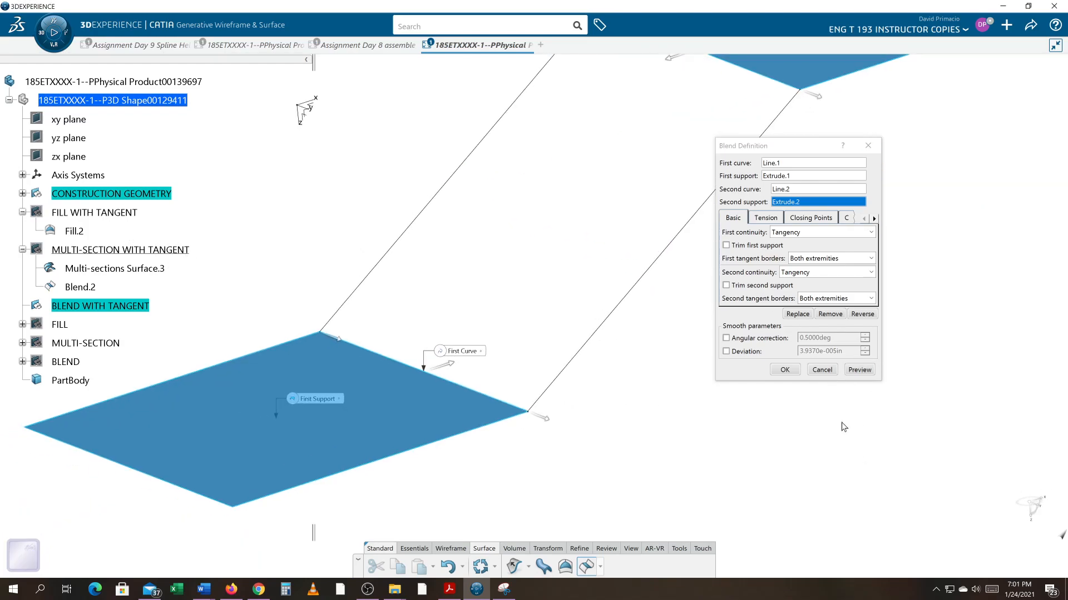
pyautogui.click(785, 370)
pyautogui.moveTo(775, 406); pyautogui.dragTo(706, 493, button='middle')
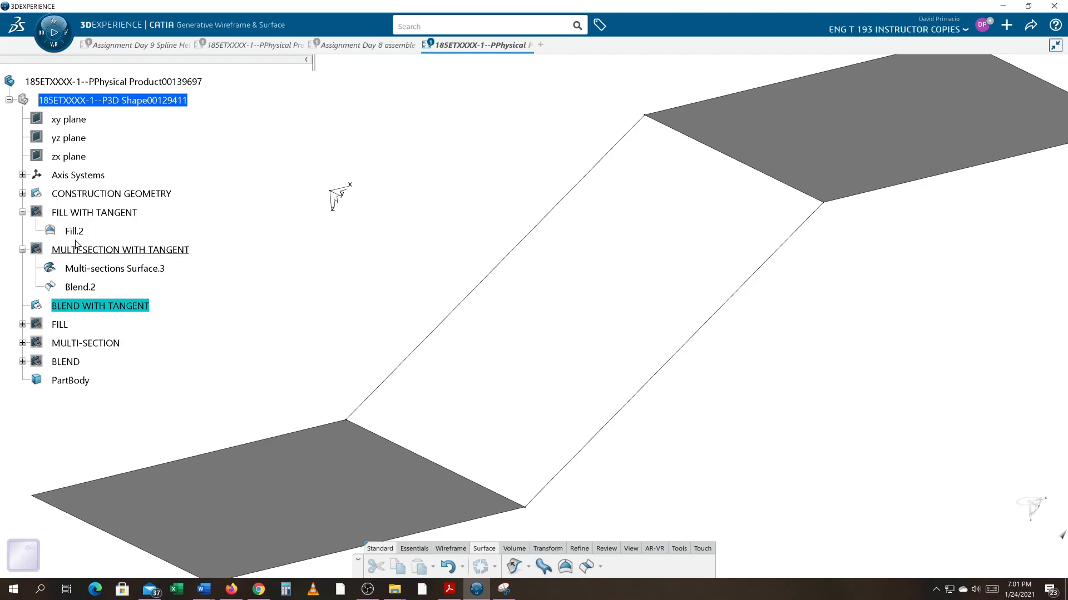
# Step: Undo the blend surface placed under MULTI-SECTION WITH TANGENT and define BLEND WITH TANGENT as the in-work object
pyautogui.hotkey('ctrl', 'z')
pyautogui.rightClick(82, 295)
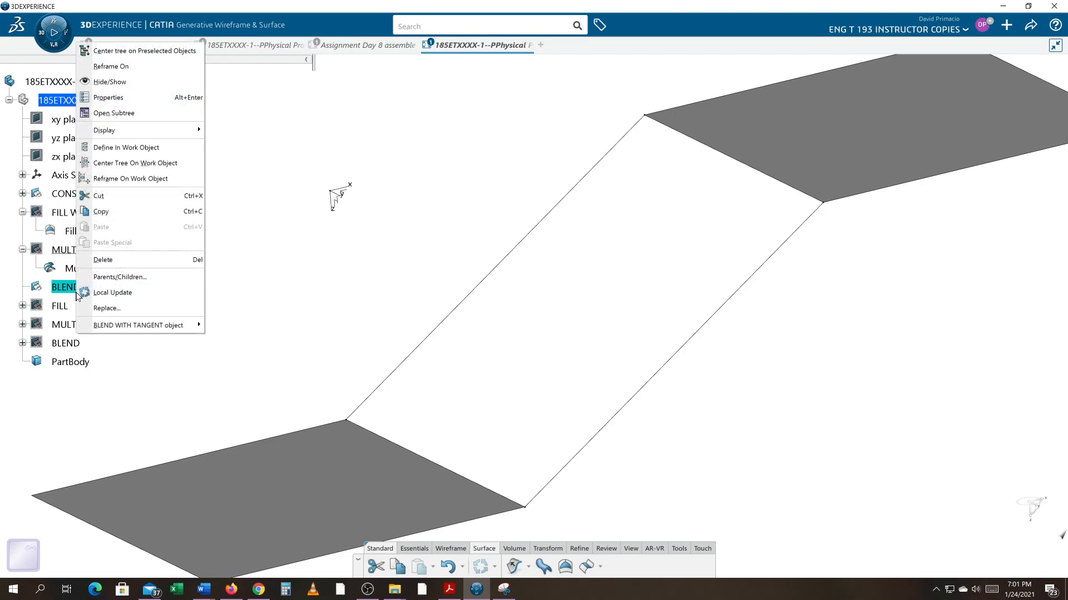
pyautogui.click(126, 148)
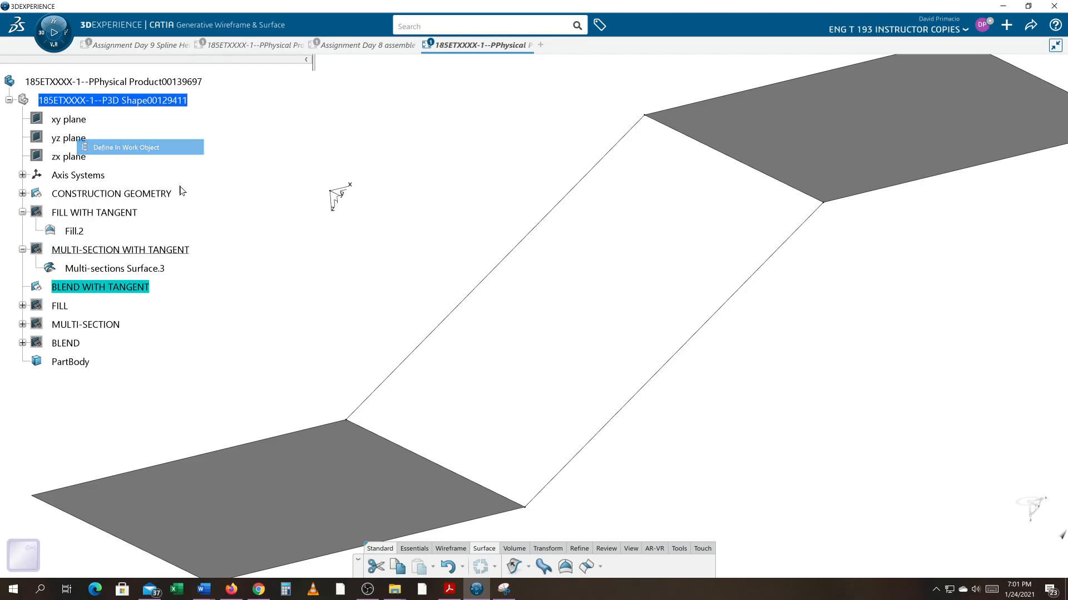
# Step: Create a blend in BLEND WITH TANGENT from Line.1 supported by Extrude.1 to Line.2 supported by Extrude.2, with Tangency continuity at both ends
pyautogui.moveTo(846, 462); pyautogui.dragTo(753, 418, button='middle')
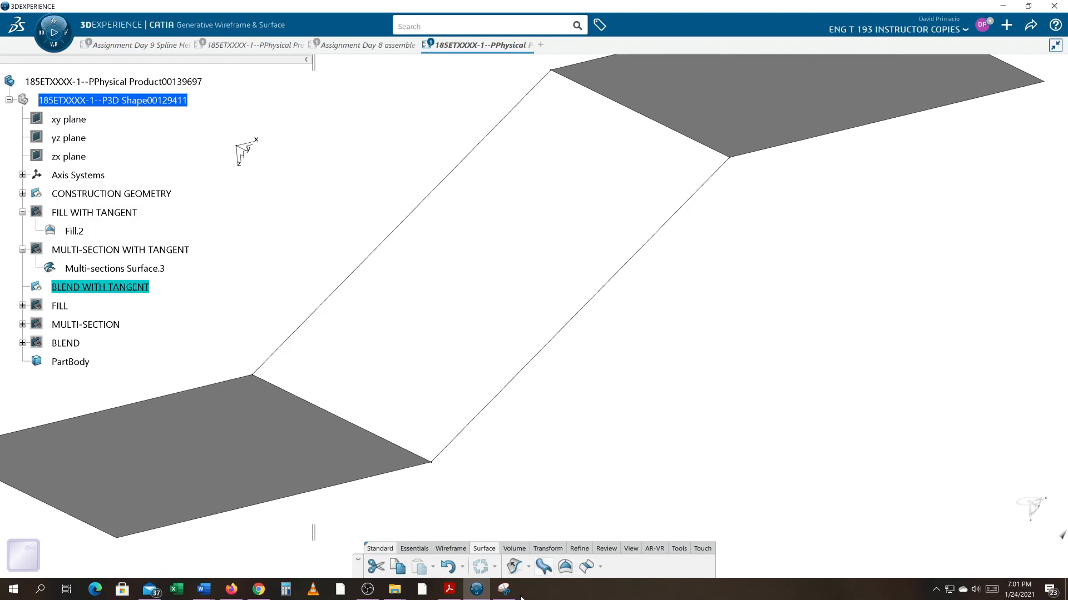
pyautogui.click(587, 567)
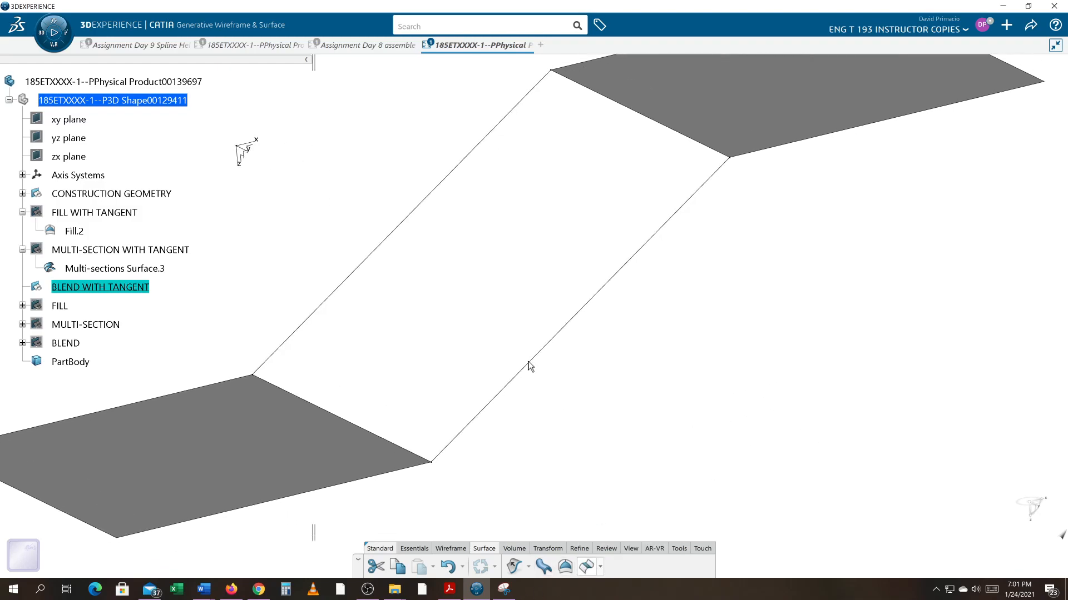
pyautogui.click(416, 454)
pyautogui.click(401, 447)
pyautogui.moveTo(596, 230); pyautogui.dragTo(467, 291, button='middle')
pyautogui.click(532, 254)
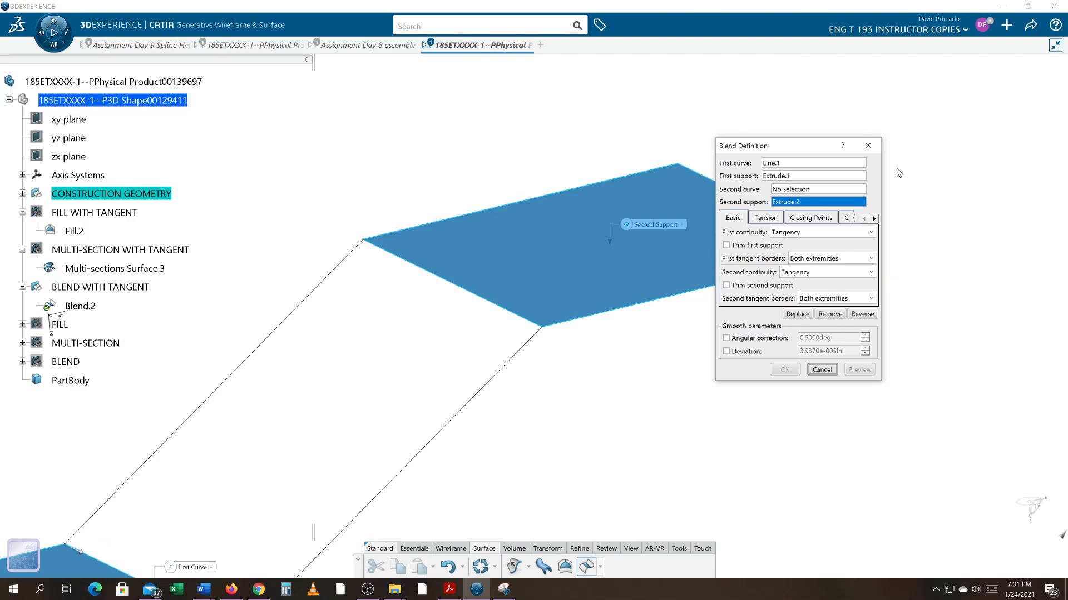
pyautogui.click(825, 191)
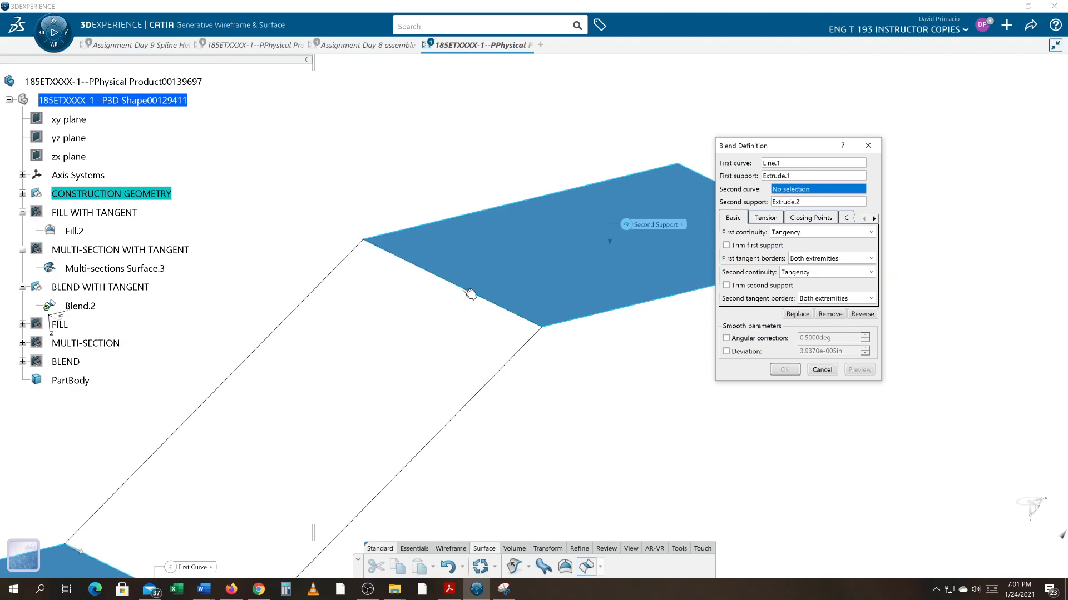
pyautogui.click(469, 291)
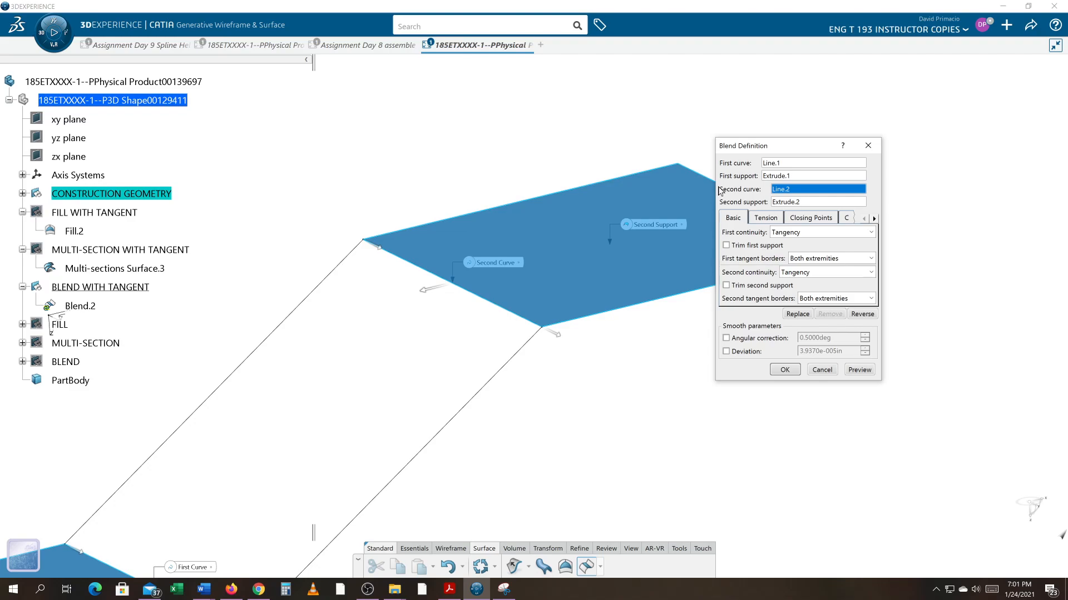
pyautogui.moveTo(451, 505); pyautogui.dragTo(655, 576, button='middle')
pyautogui.click(855, 371)
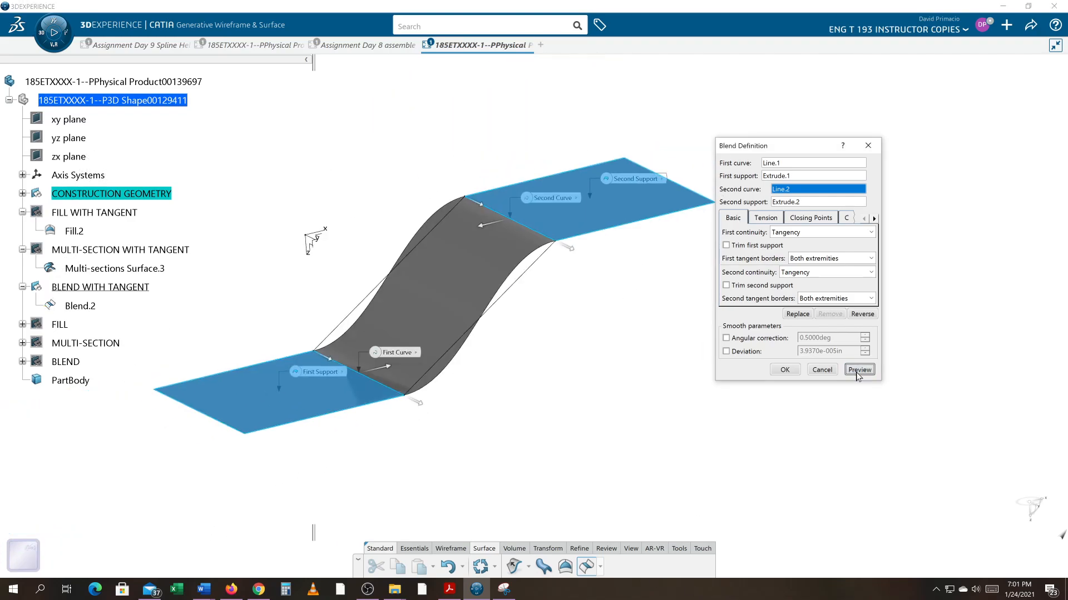
pyautogui.moveTo(556, 369); pyautogui.dragTo(627, 414, button='middle')
pyautogui.click(785, 371)
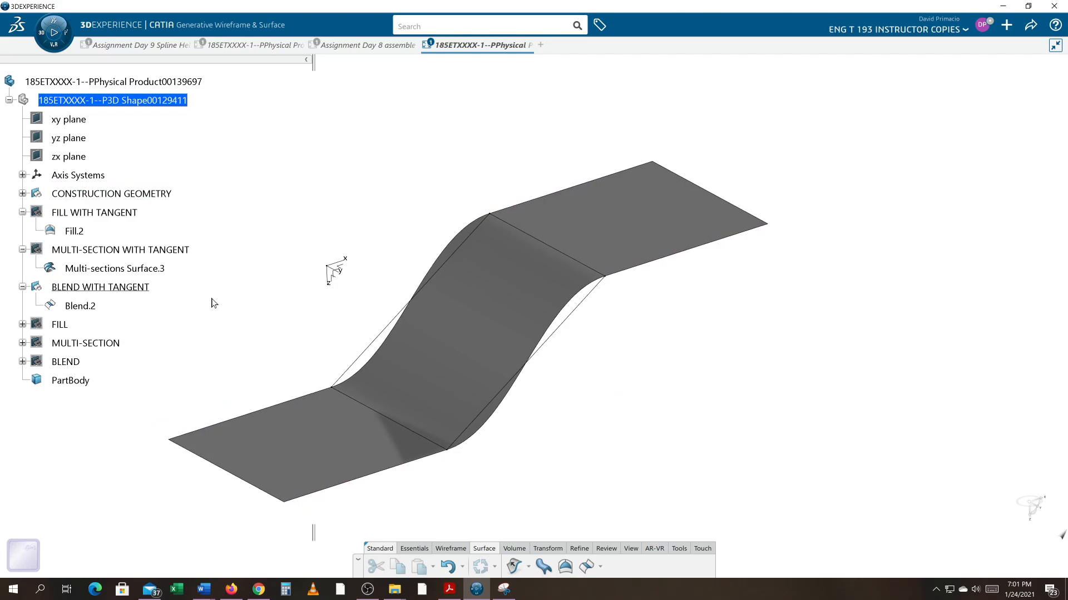
# Step: Show the MULTI-SECTION WITH TANGENT set to compare its surface with the blend, and hide the set again
pyautogui.rightClick(93, 251)
pyautogui.click(125, 327)
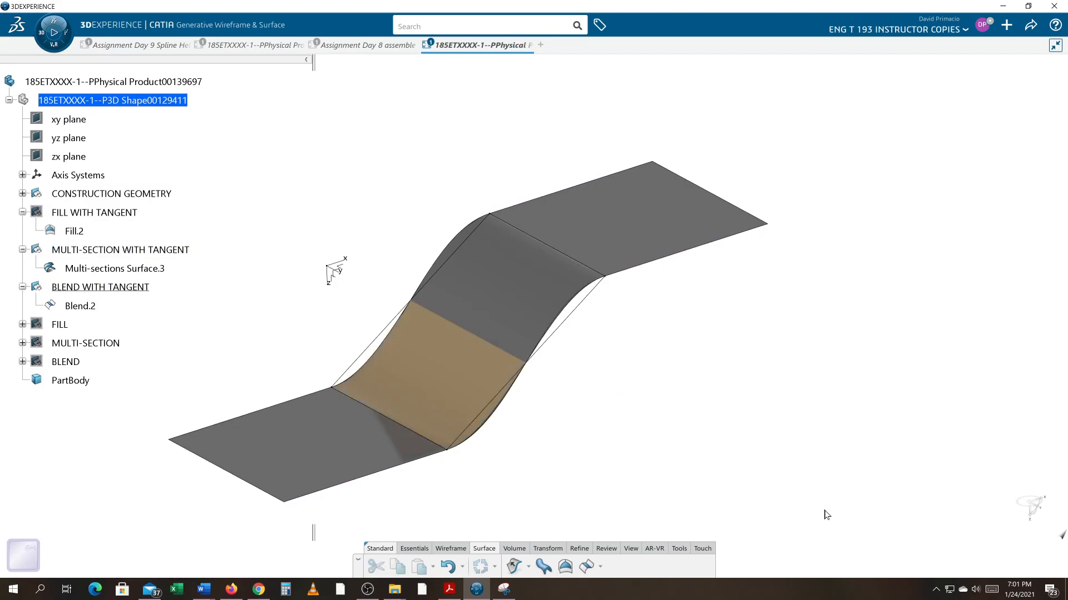
pyautogui.moveTo(605, 431)
pyautogui.mouseDown(button='middle')
pyautogui.moveTo(515, 346)
pyautogui.moveTo(478, 324)
pyautogui.moveTo(469, 340)
pyautogui.moveTo(462, 286)
pyautogui.moveTo(467, 358)
pyautogui.moveTo(453, 335)
pyautogui.moveTo(505, 390)
pyautogui.moveTo(508, 375)
pyautogui.moveTo(575, 462)
pyautogui.moveTo(600, 453)
pyautogui.moveTo(570, 486)
pyautogui.moveTo(570, 465)
pyautogui.moveTo(584, 453)
pyautogui.moveTo(655, 434)
pyautogui.moveTo(649, 403)
pyautogui.moveTo(679, 375)
pyautogui.moveTo(684, 391)
pyautogui.moveTo(613, 445)
pyautogui.moveTo(608, 411)
pyautogui.mouseUp(button='middle')
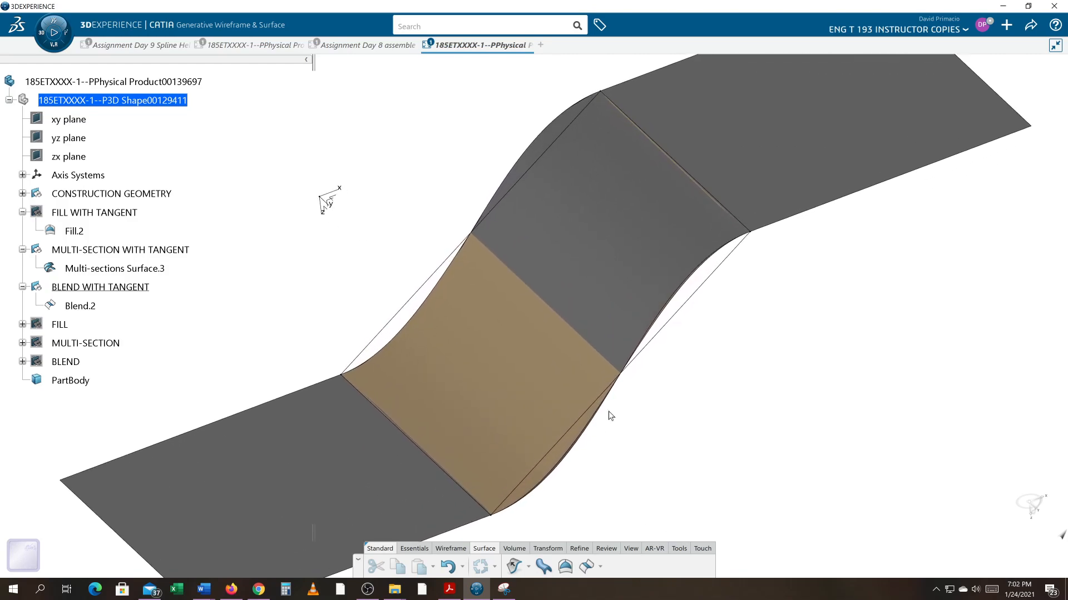
pyautogui.moveTo(710, 416)
pyautogui.mouseDown(button='middle')
pyautogui.moveTo(670, 398)
pyautogui.moveTo(669, 410)
pyautogui.moveTo(701, 425)
pyautogui.mouseUp(button='middle')
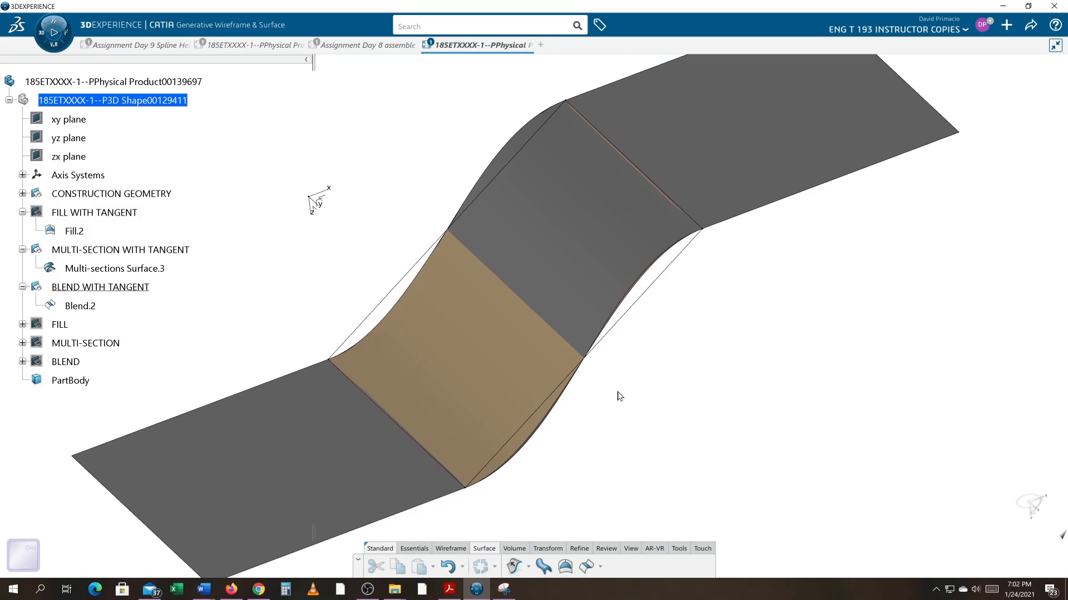
pyautogui.moveTo(225, 296); pyautogui.dragTo(262, 334, button='middle')
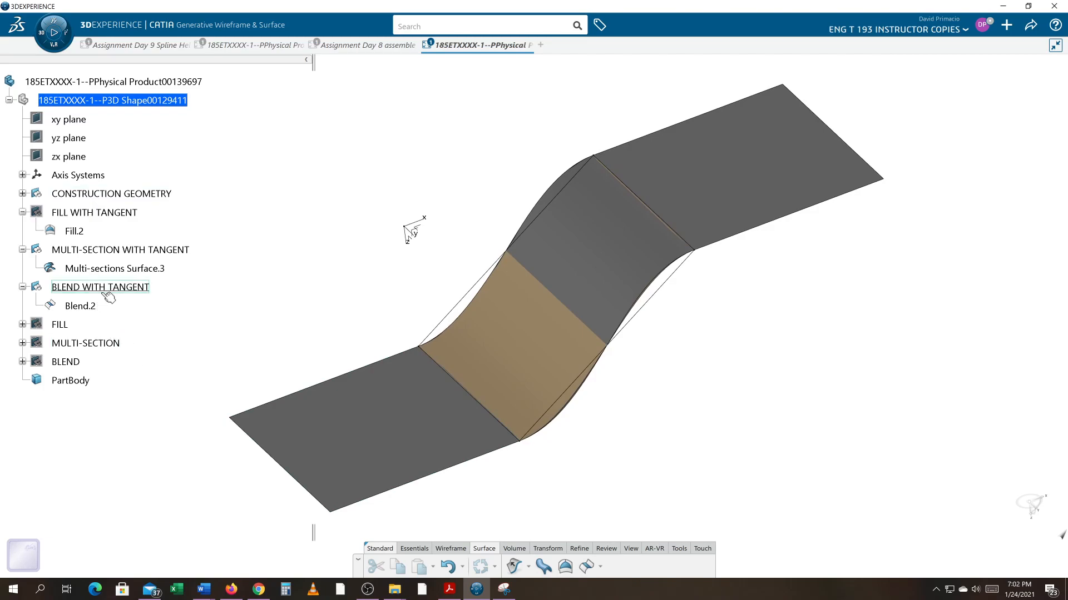
pyautogui.rightClick(95, 250)
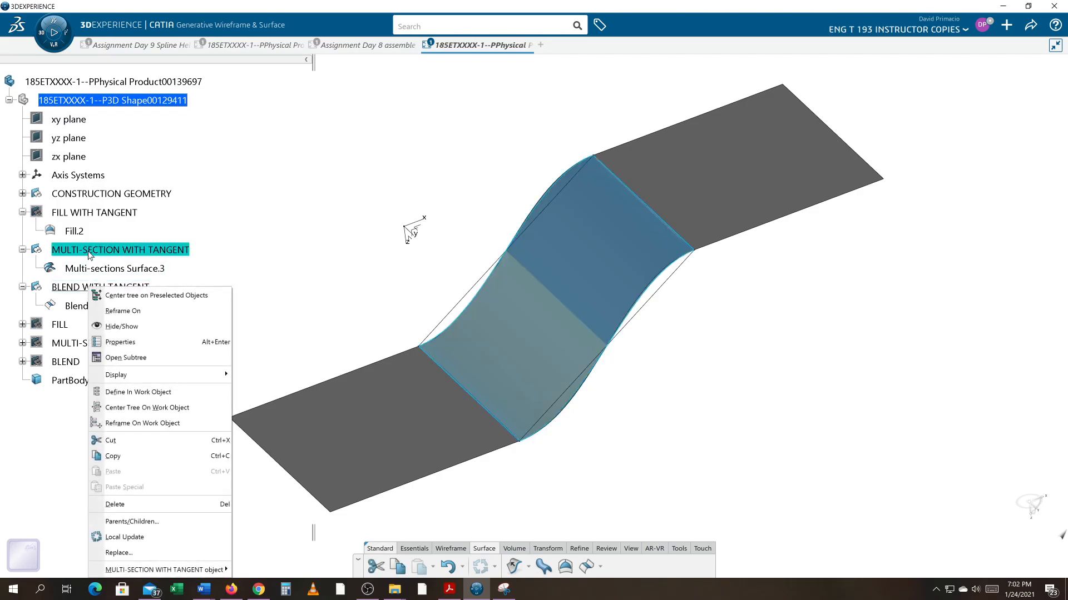
pyautogui.click(120, 327)
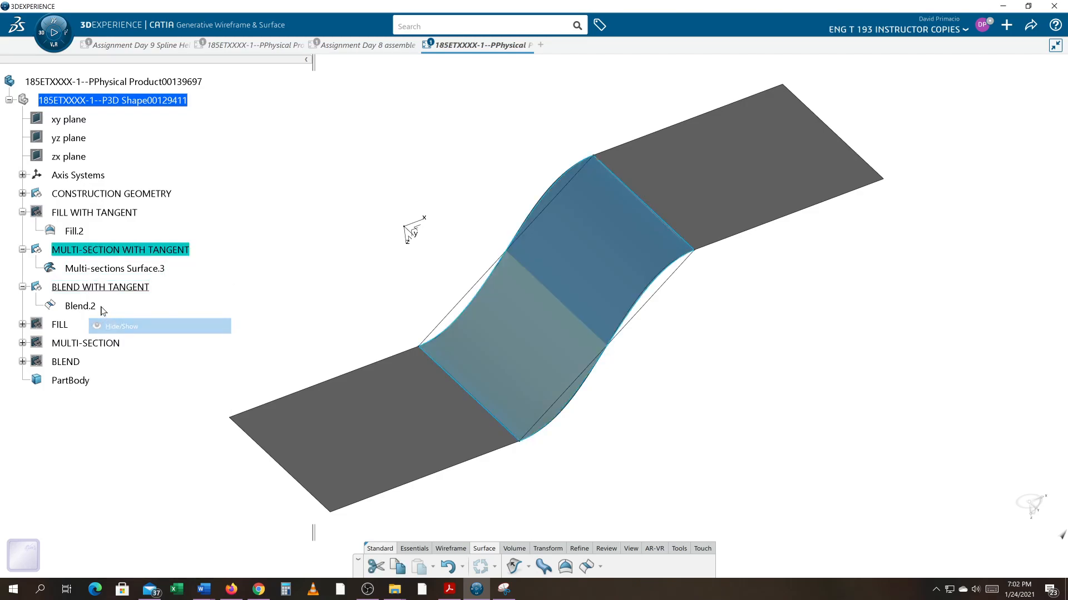
# Step: Change the fill color of Blend.2 to light red in its graphic properties
pyautogui.rightClick(72, 305)
pyautogui.click(152, 112)
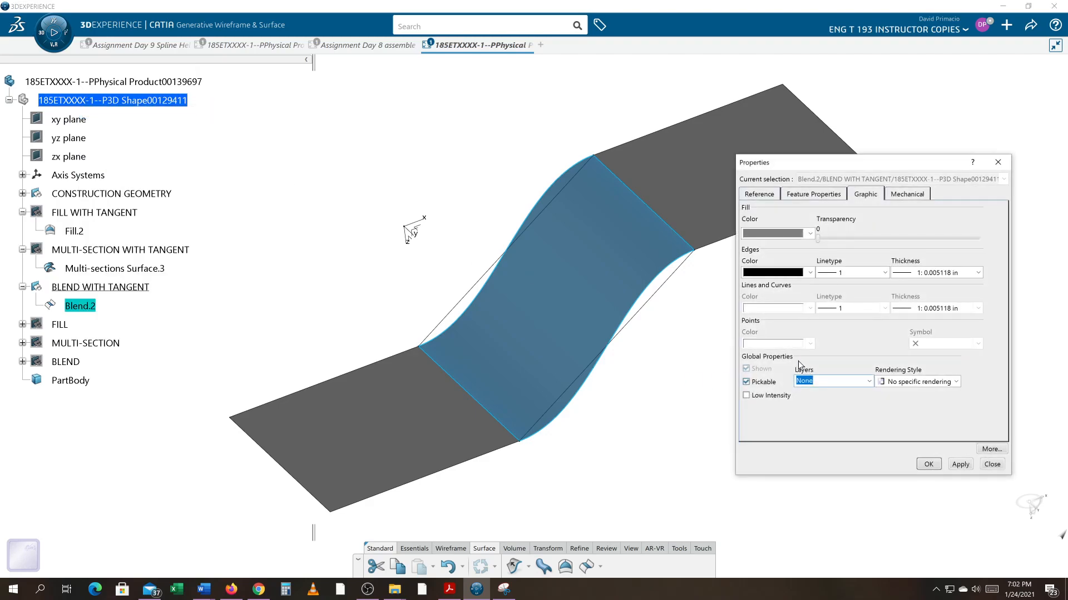
pyautogui.click(810, 234)
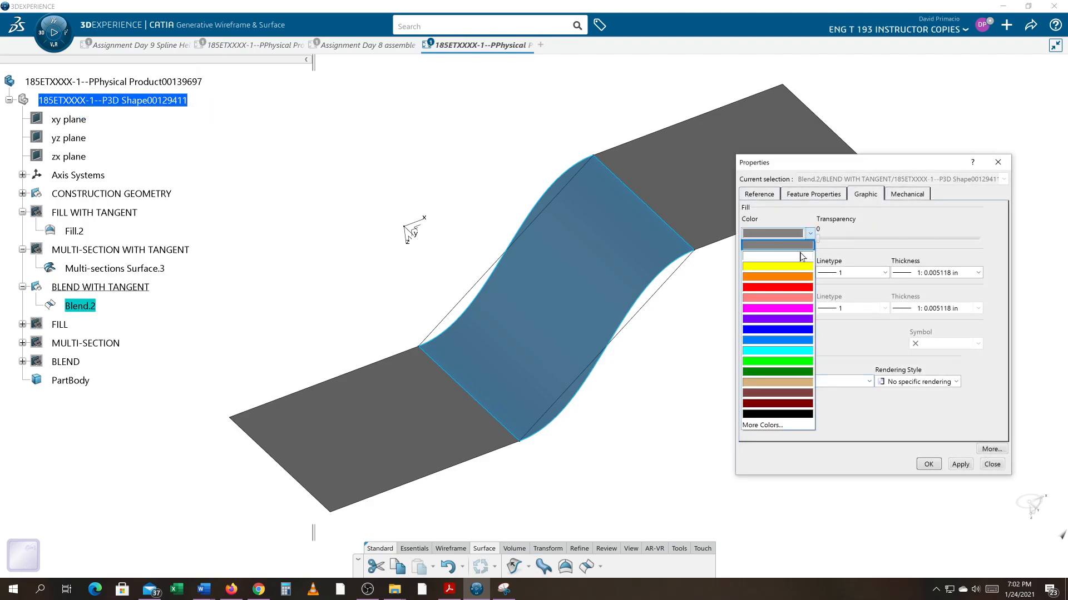
pyautogui.click(782, 298)
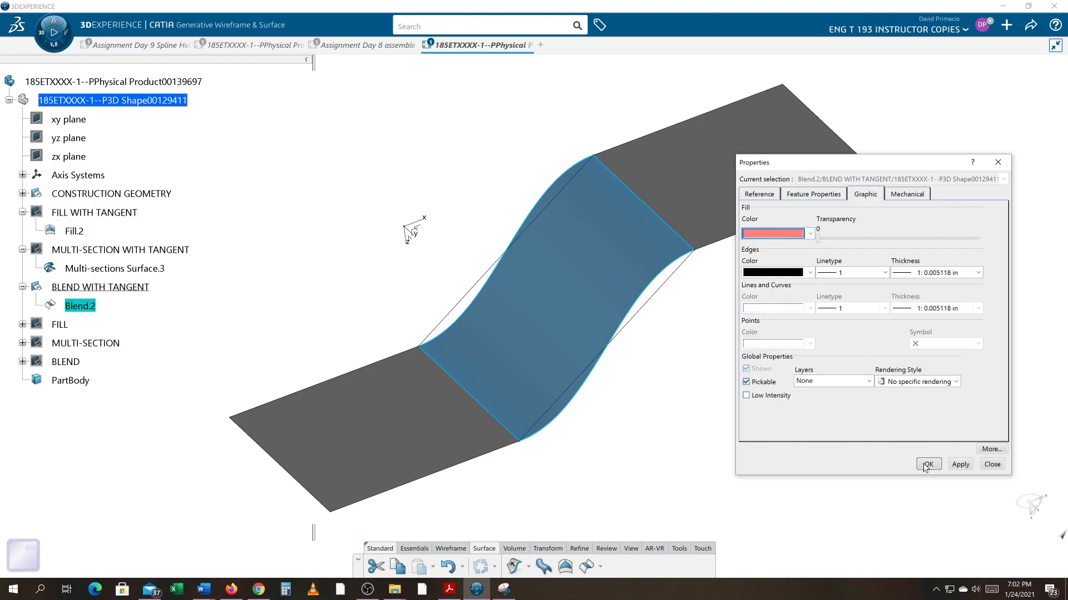
pyautogui.click(961, 464)
pyautogui.click(928, 464)
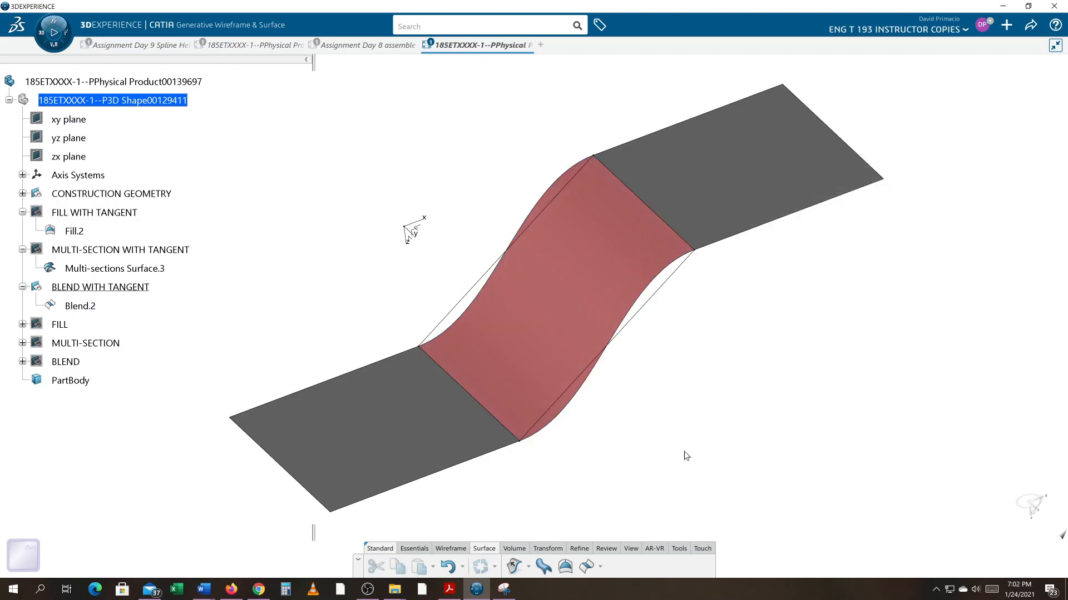
# Step: Reopen the definition of Blend.2 and display its tension settings, keeping the dialog clear of the surface
pyautogui.moveTo(536, 470); pyautogui.dragTo(743, 430, button='middle')
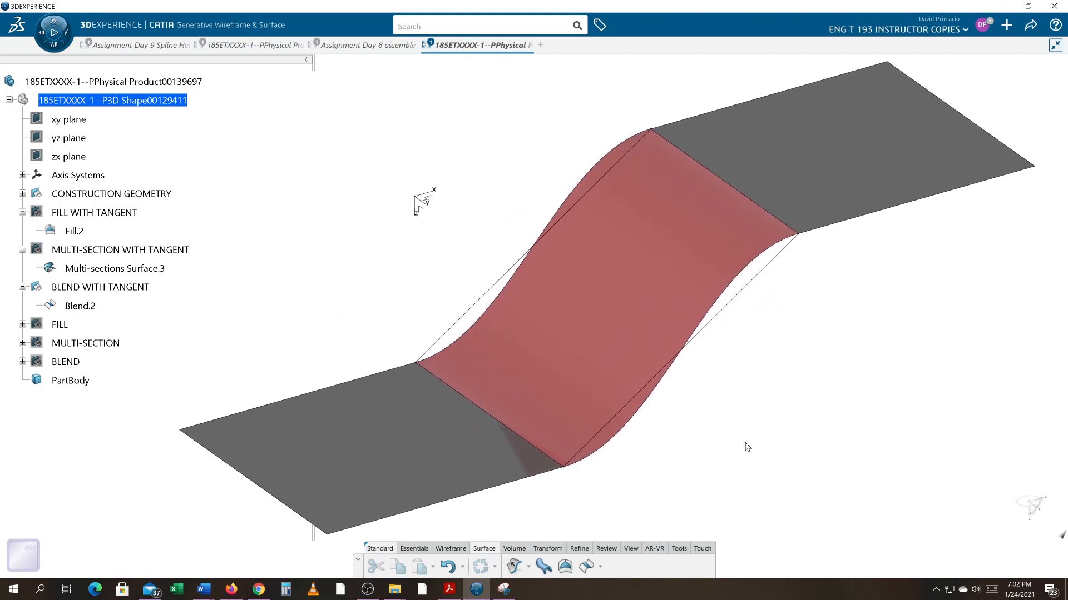
pyautogui.moveTo(556, 472); pyautogui.dragTo(585, 485, button='middle')
pyautogui.doubleClick(79, 306)
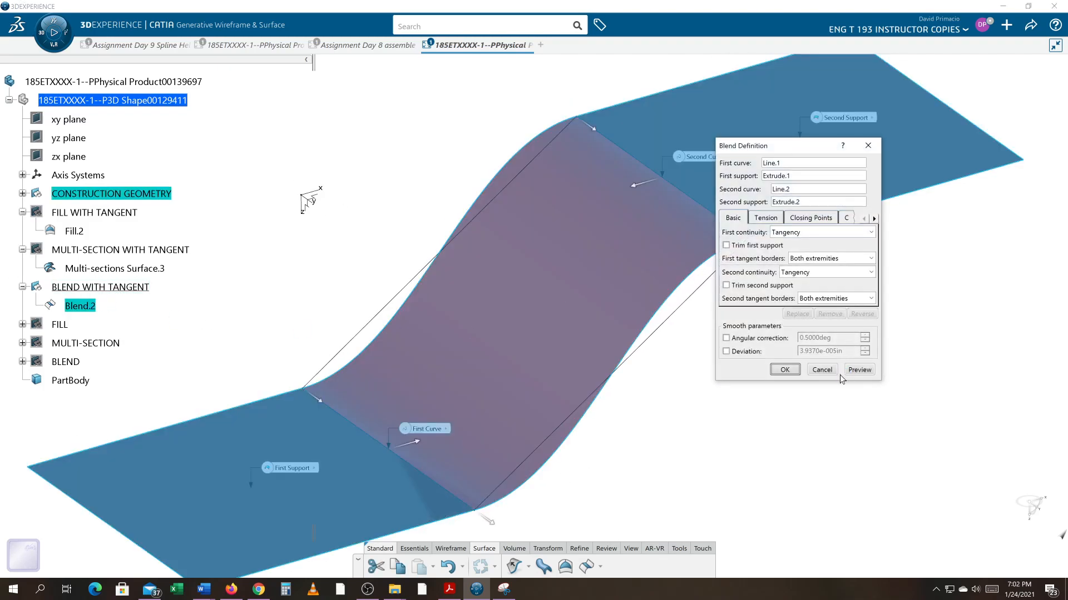
pyautogui.moveTo(606, 469); pyautogui.dragTo(559, 383, button='middle')
pyautogui.moveTo(566, 414); pyautogui.dragTo(543, 477, button='middle')
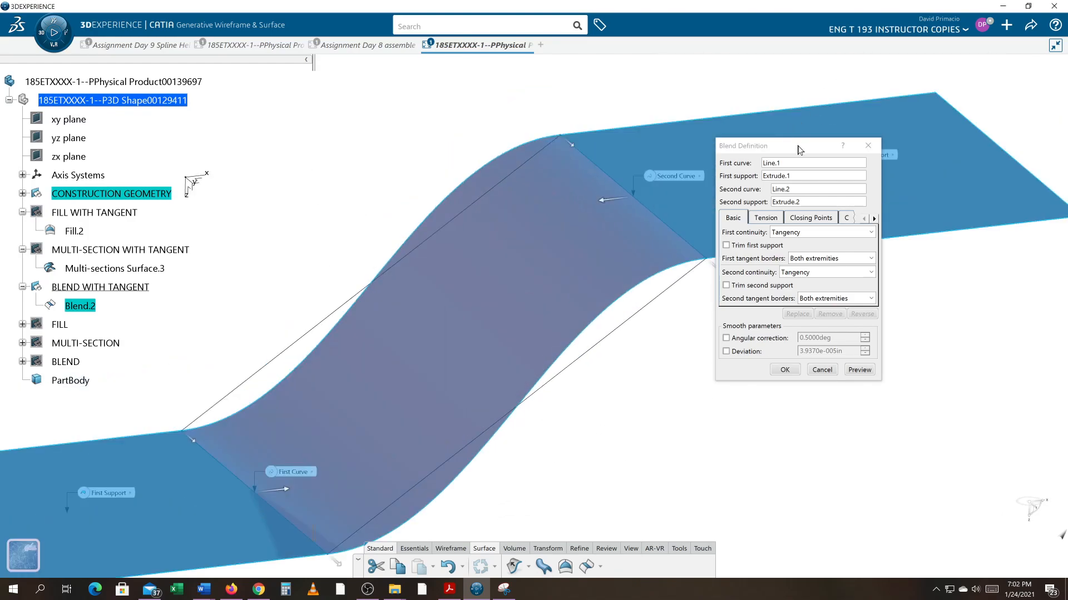
pyautogui.moveTo(799, 154); pyautogui.dragTo(925, 219)
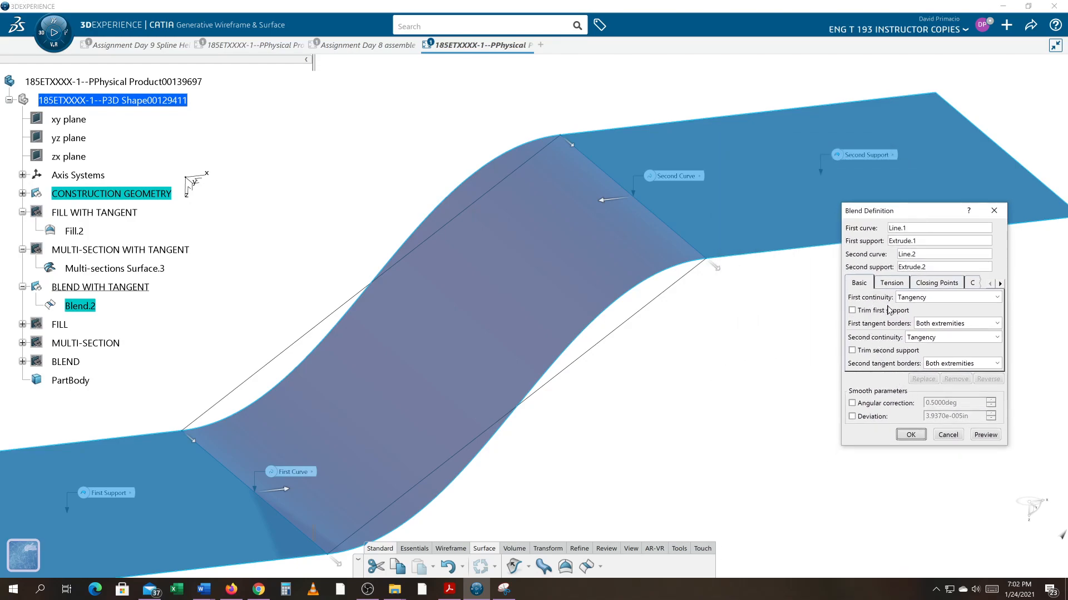
pyautogui.click(890, 283)
# Step: Set the second tension T1 of Blend.2 to 3.5 and preview the reshaped surface
pyautogui.moveTo(493, 442); pyautogui.dragTo(548, 328, button='middle')
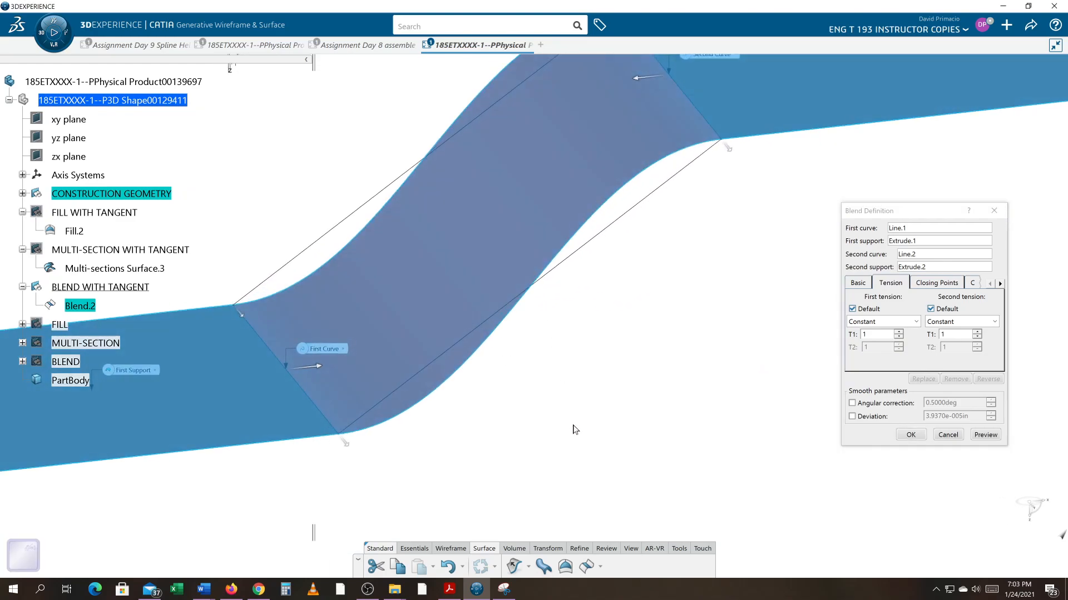
pyautogui.moveTo(574, 423); pyautogui.dragTo(606, 531, button='middle')
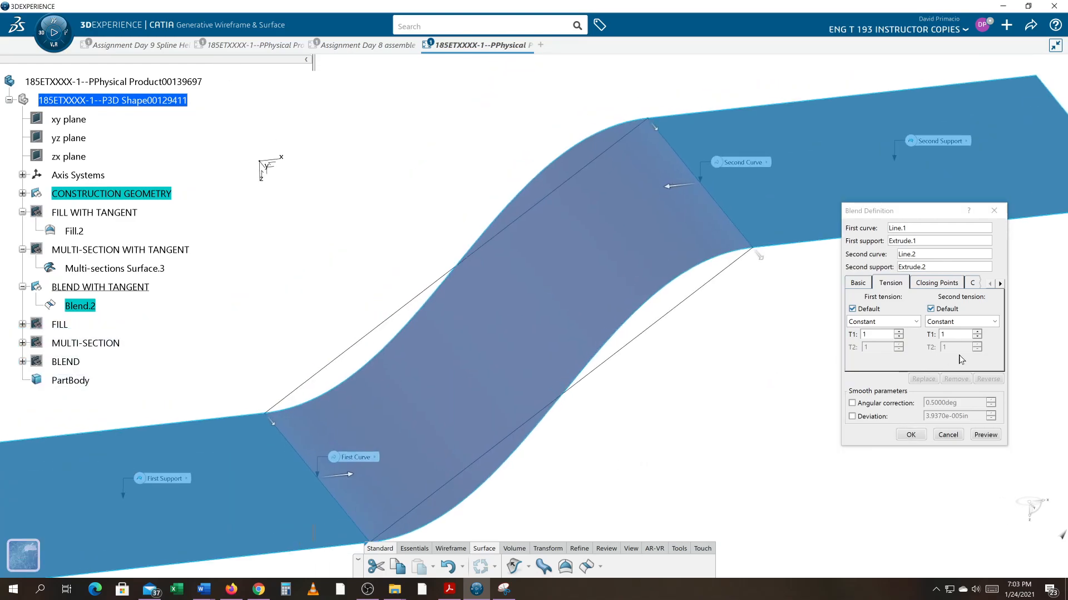
pyautogui.click(977, 332)
pyautogui.click(977, 332)
pyautogui.click(986, 439)
pyautogui.moveTo(619, 332); pyautogui.dragTo(640, 296, button='middle')
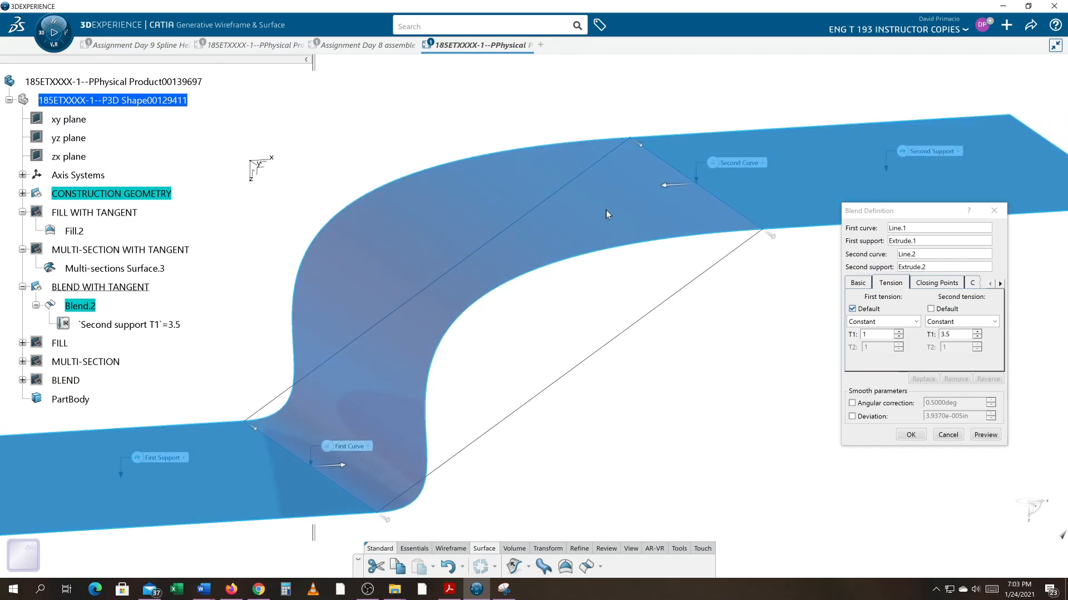
# Step: Set the blend's second tension T1 to 2 and preview the surface
pyautogui.moveTo(957, 334); pyautogui.dragTo(923, 334)
pyautogui.write('2')
pyautogui.press('Tab')
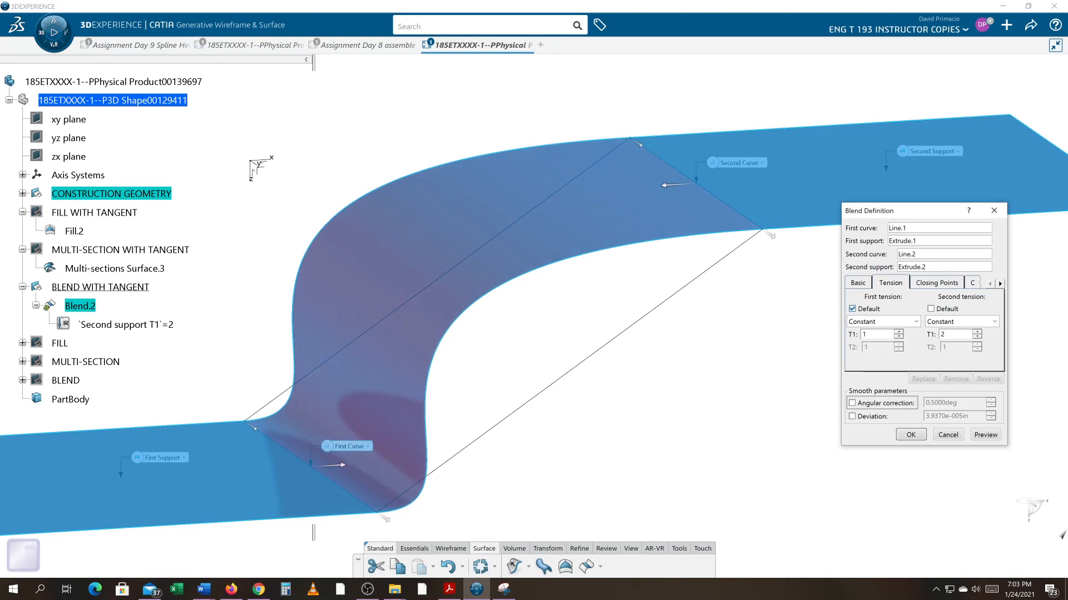
pyautogui.click(983, 437)
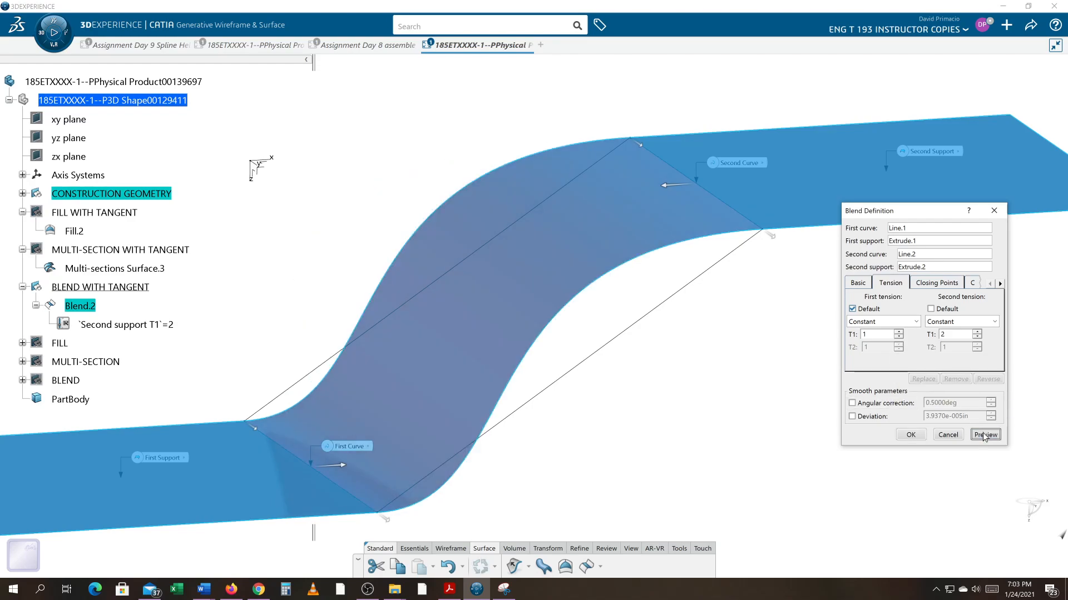
# Step: Set the blend's second tension T1 to 1.5, preview it and examine the curvature from the side
pyautogui.moveTo(957, 334); pyautogui.dragTo(905, 337)
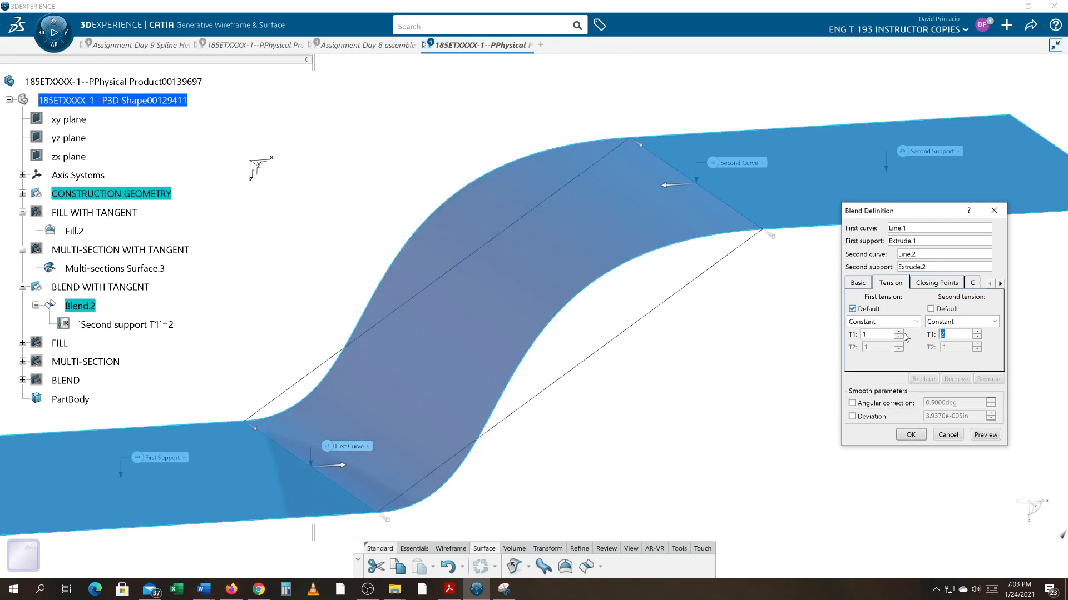
pyautogui.write('1.5')
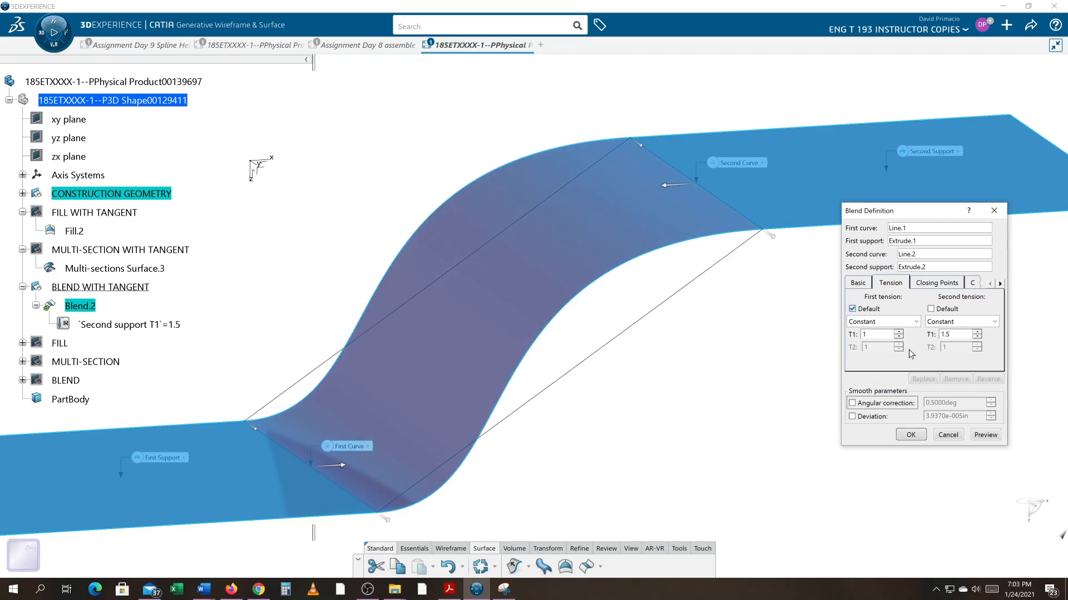
pyautogui.click(985, 435)
pyautogui.moveTo(791, 397)
pyautogui.mouseDown(button='middle')
pyautogui.moveTo(707, 348)
pyautogui.moveTo(734, 290)
pyautogui.mouseUp(button='middle')
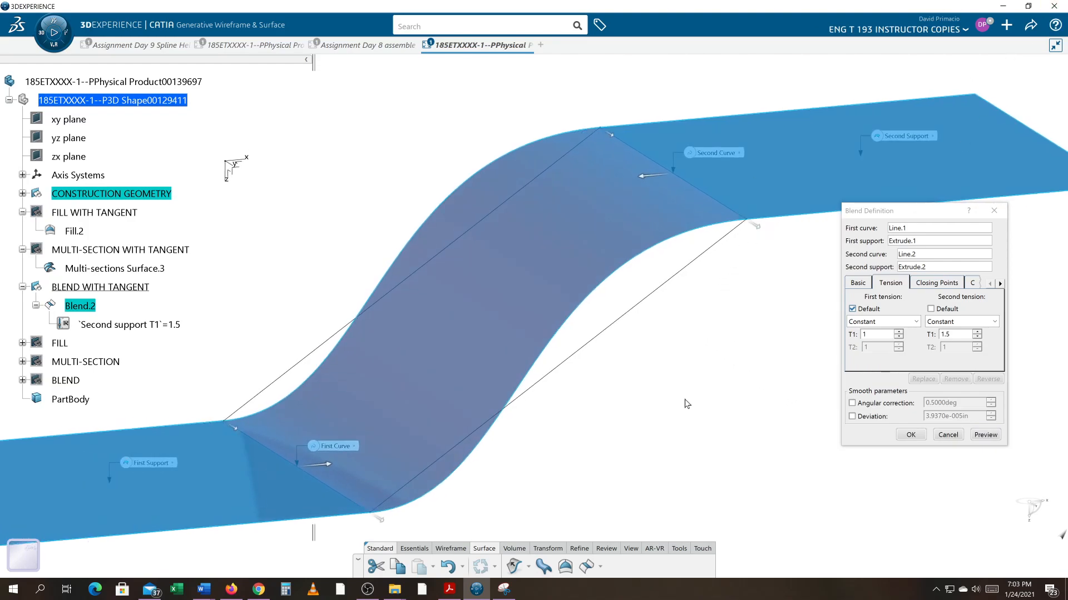
pyautogui.moveTo(591, 417); pyautogui.dragTo(575, 337, button='middle')
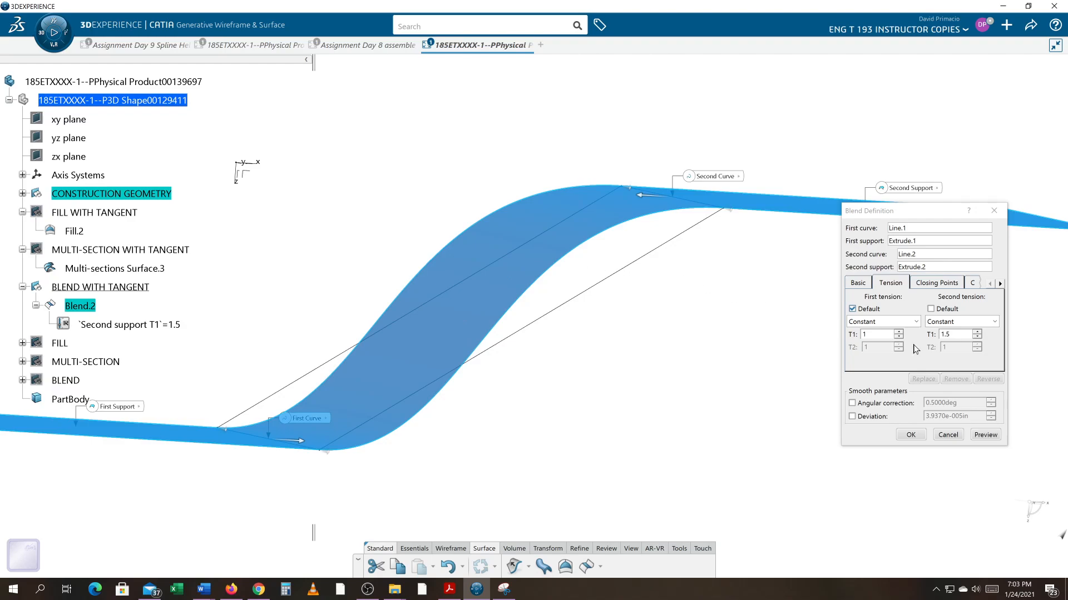
# Step: Set the blend's second tension T1 to 1, preview it and inspect the profile edge-on
pyautogui.click(956, 335)
pyautogui.write('1')
pyautogui.press('Tab')
pyautogui.click(985, 435)
pyautogui.moveTo(715, 324); pyautogui.dragTo(723, 178, button='middle')
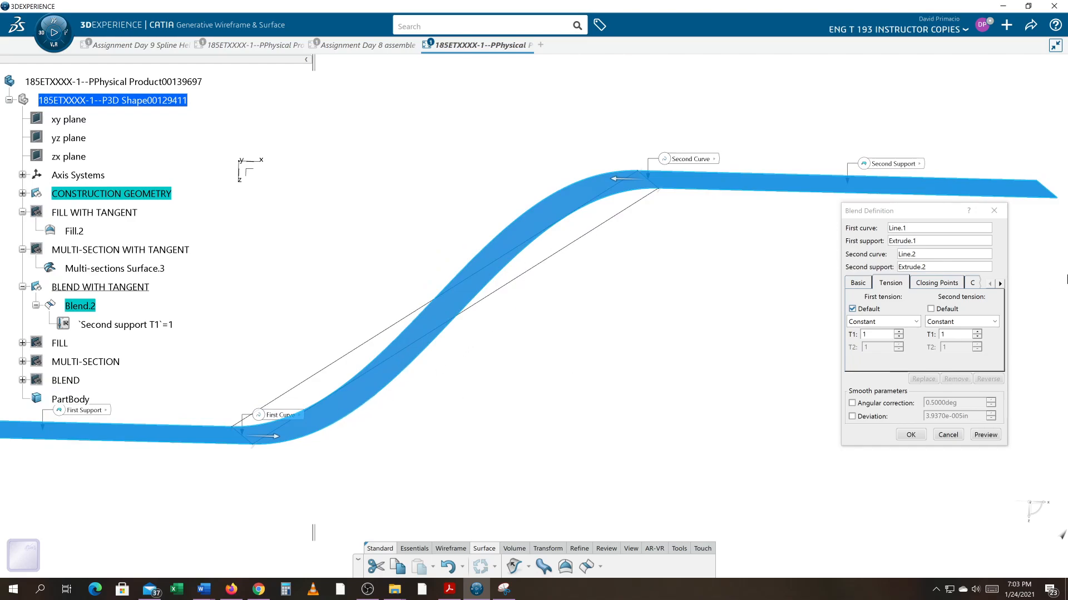
# Step: Set the blend's second tension T1 to 3, override the default first tension T1, and preview the surface edge-on
pyautogui.doubleClick(952, 334)
pyautogui.write('3')
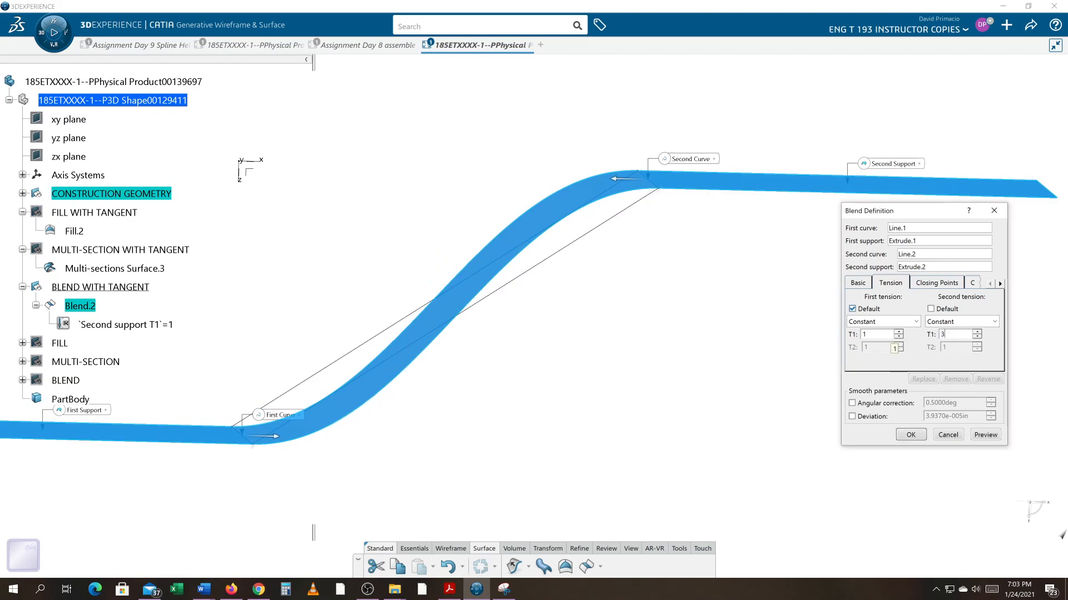
pyautogui.doubleClick(863, 334)
pyautogui.click(985, 435)
pyautogui.moveTo(557, 414)
pyautogui.mouseDown(button='middle')
pyautogui.moveTo(513, 400)
pyautogui.moveTo(517, 419)
pyautogui.moveTo(547, 390)
pyautogui.moveTo(507, 410)
pyautogui.moveTo(639, 386)
pyautogui.mouseUp(button='middle')
# Step: Set the blend's first and second tension T1 to 5, preview the surface and examine its shape from several angles
pyautogui.doubleClick(864, 334)
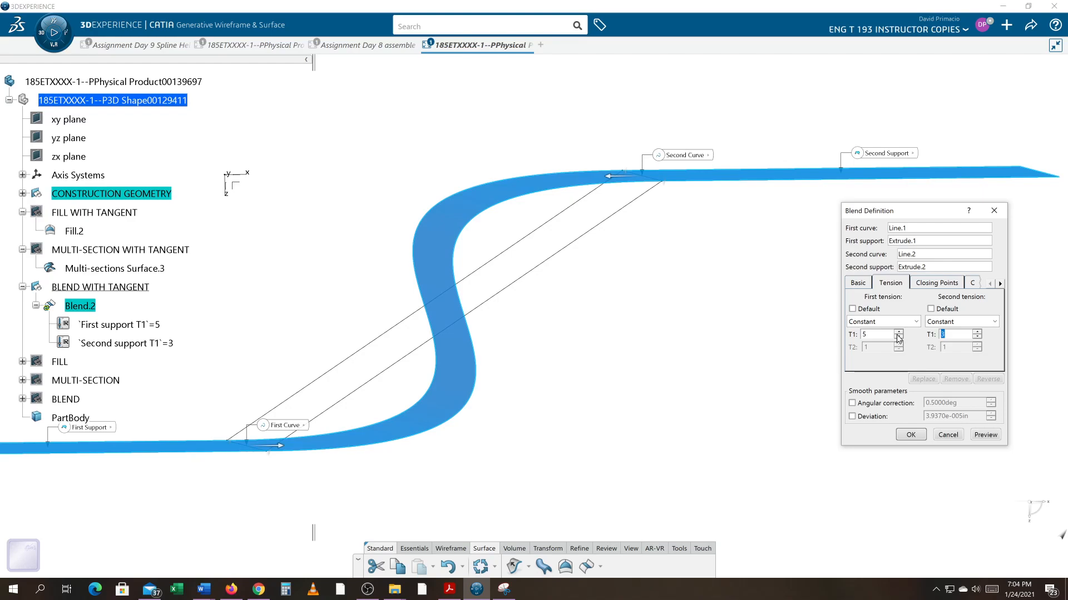
pyautogui.press('Tab')
pyautogui.click(986, 436)
pyautogui.moveTo(368, 328); pyautogui.dragTo(573, 350, button='middle')
pyautogui.moveTo(359, 436)
pyautogui.mouseDown(button='middle')
pyautogui.moveTo(368, 478)
pyautogui.moveTo(367, 417)
pyautogui.mouseUp(button='middle')
pyautogui.moveTo(695, 396); pyautogui.dragTo(722, 445, button='middle')
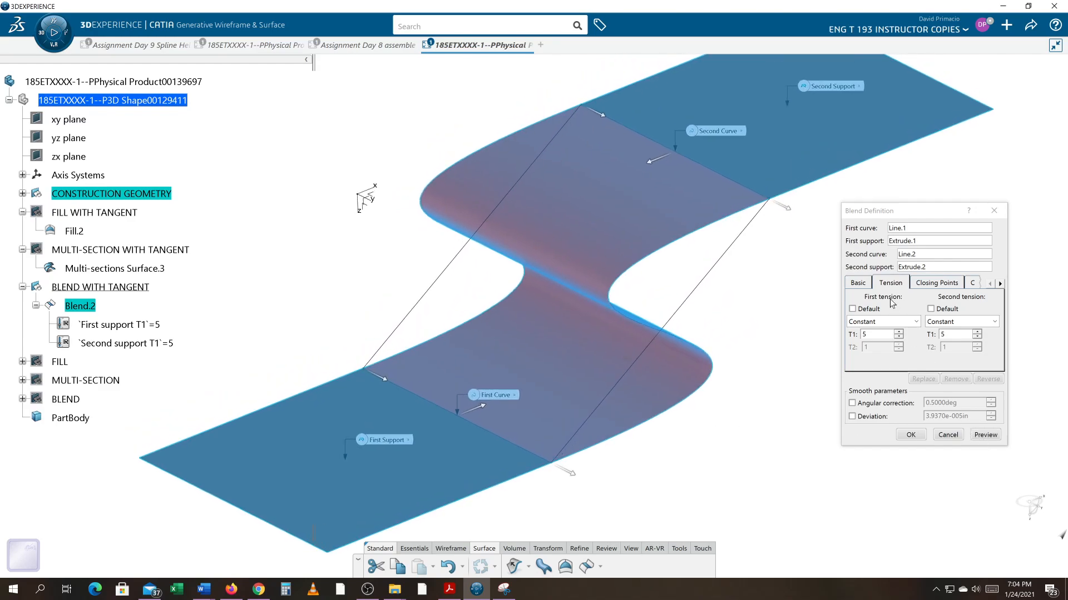
# Step: Set both the first and second tension T1 of the blend to 1, preview the surface and accept the definition
pyautogui.moveTo(874, 334); pyautogui.dragTo(781, 338)
pyautogui.write('1')
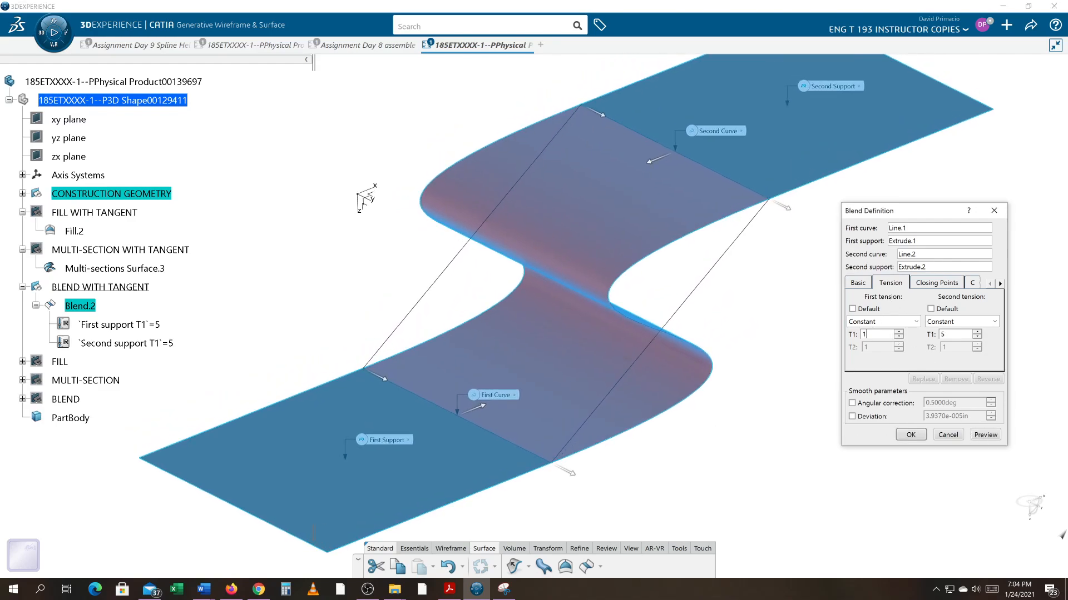
pyautogui.press('Tab')
pyautogui.write('1')
pyautogui.press('Tab')
pyautogui.click(984, 434)
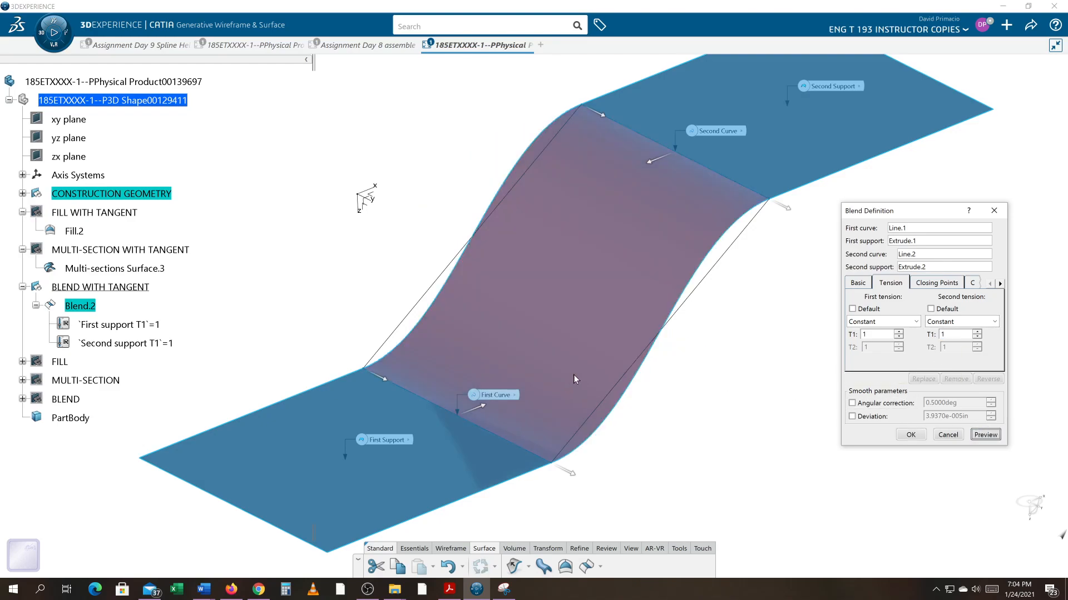
pyautogui.click(910, 435)
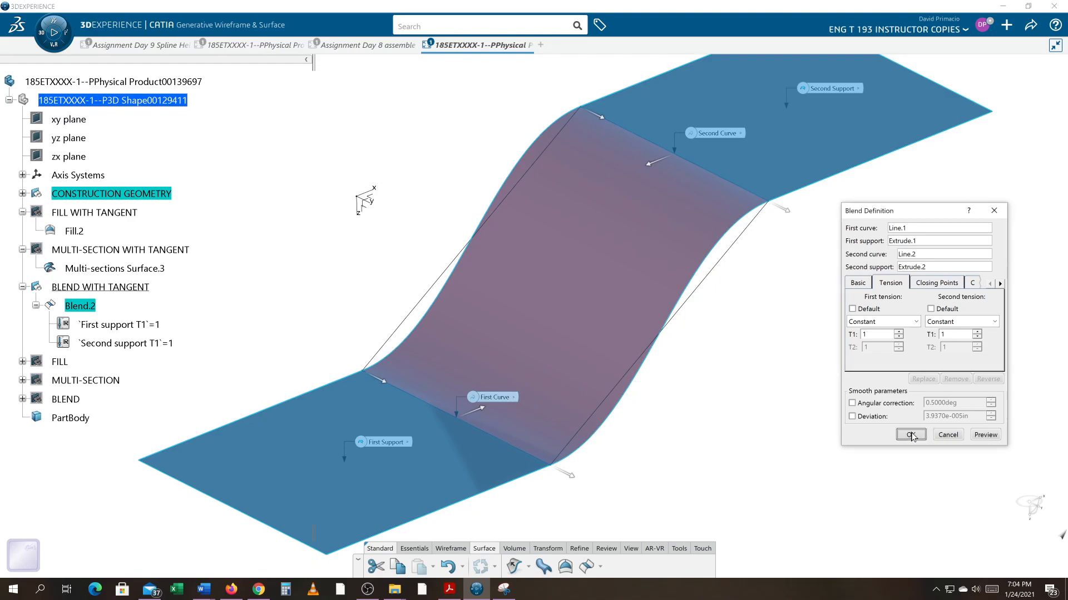
# Step: Collapse the FILL WITH TANGENT, MULTI-SECTION WITH TANGENT and BLEND WITH TANGENT sets in the tree
pyautogui.scroll(-3, 742, 464)
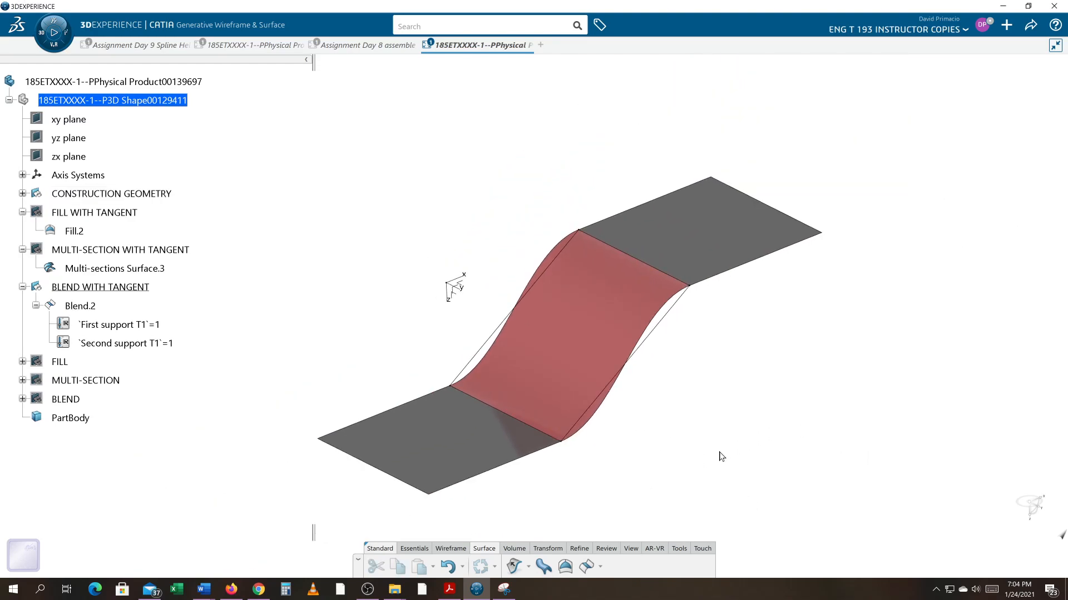
pyautogui.click(22, 213)
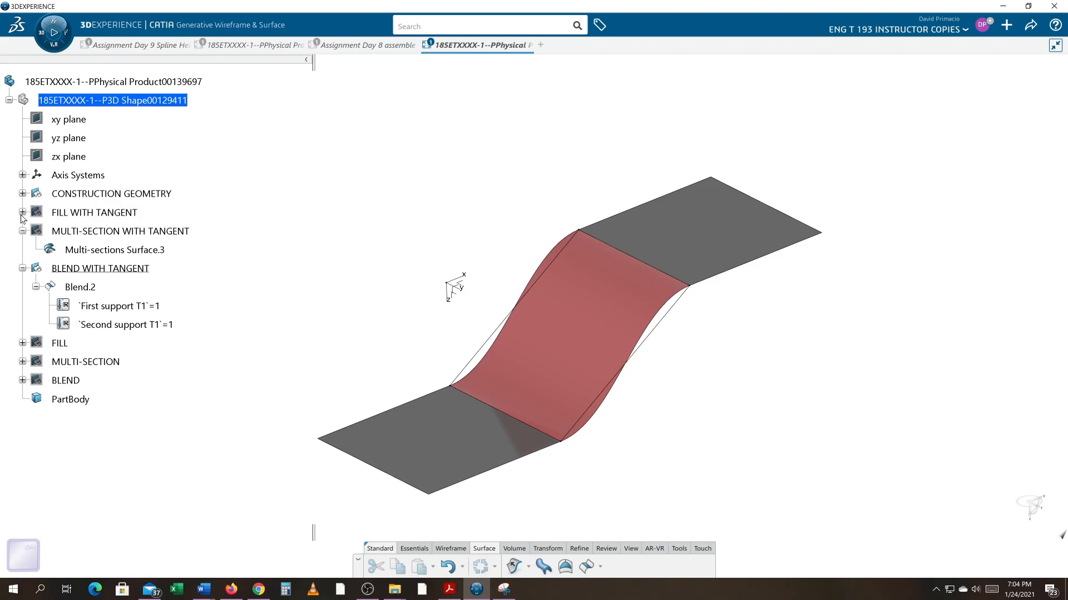
pyautogui.click(23, 231)
pyautogui.click(22, 250)
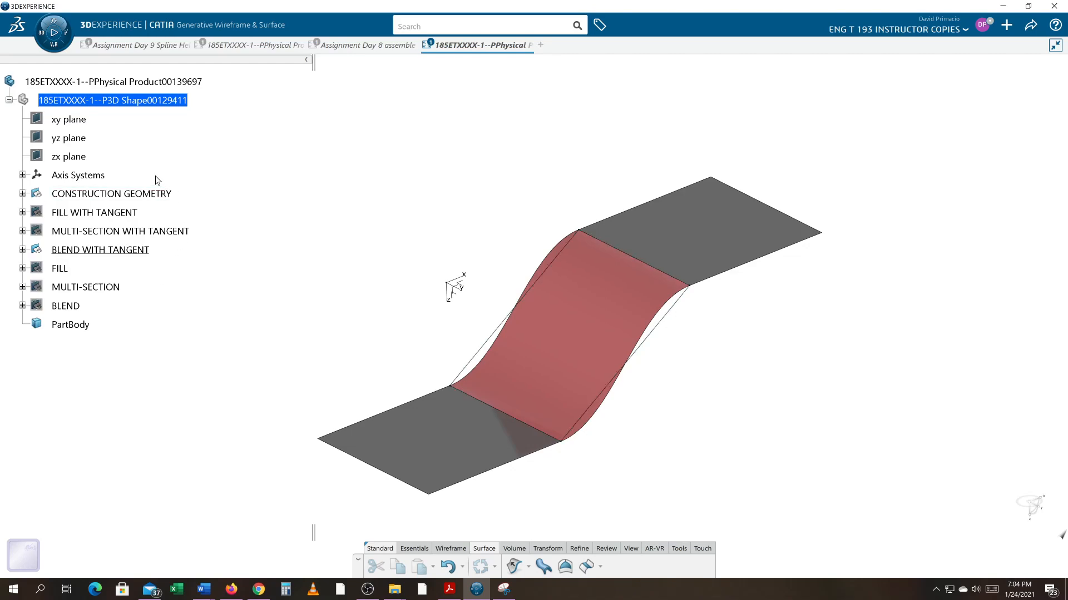
pyautogui.moveTo(325, 413); pyautogui.dragTo(336, 359, button='middle')
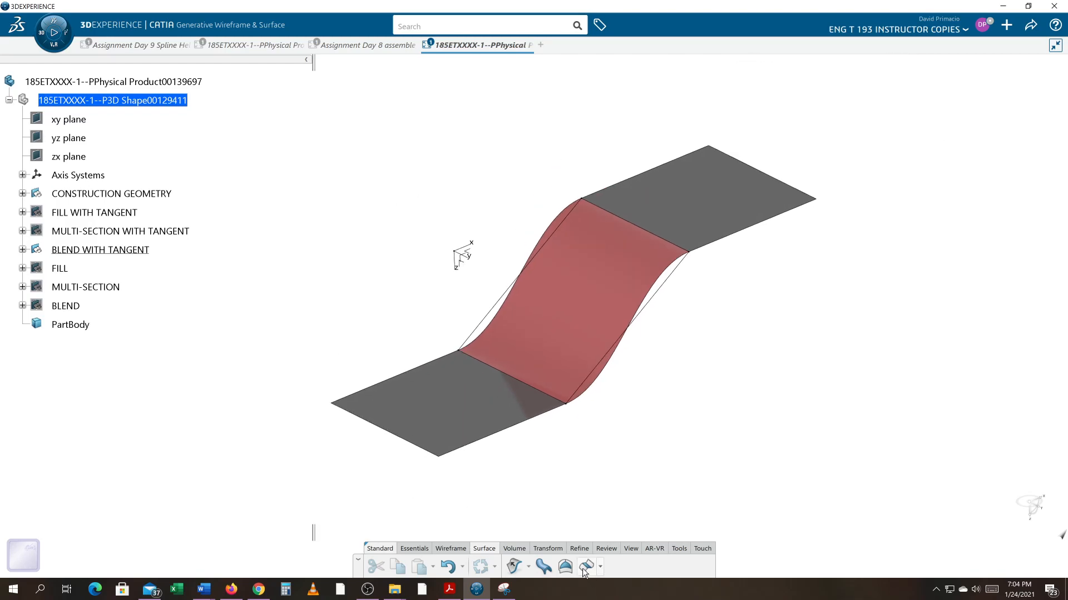